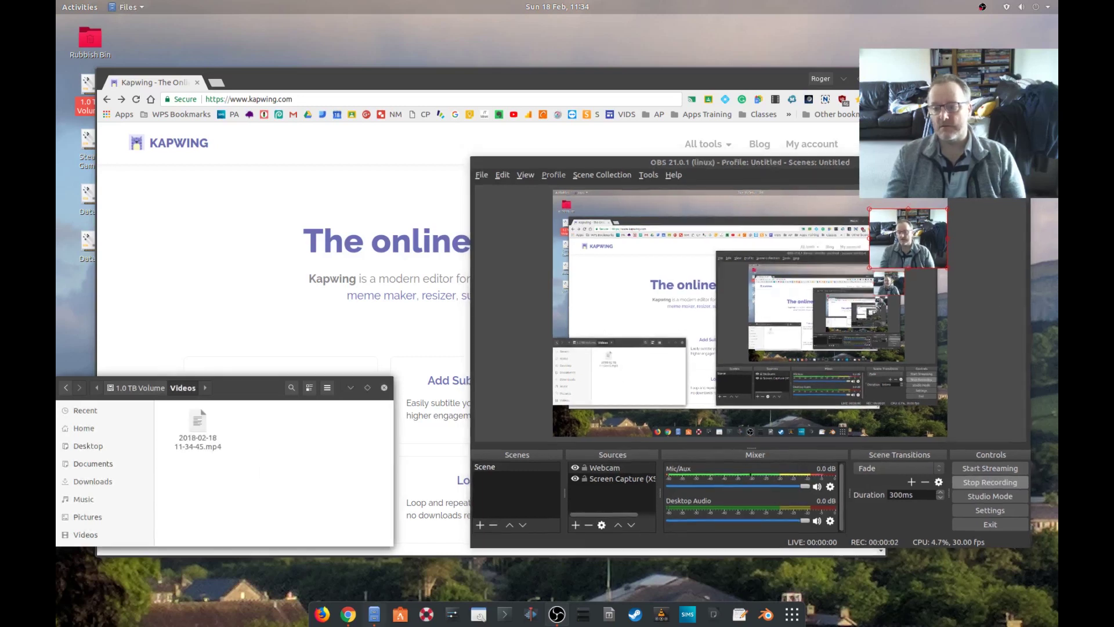
Bring Chrome forward and open Kapwing's Add Subtitles to Video tool from the home page.
click(992, 160)
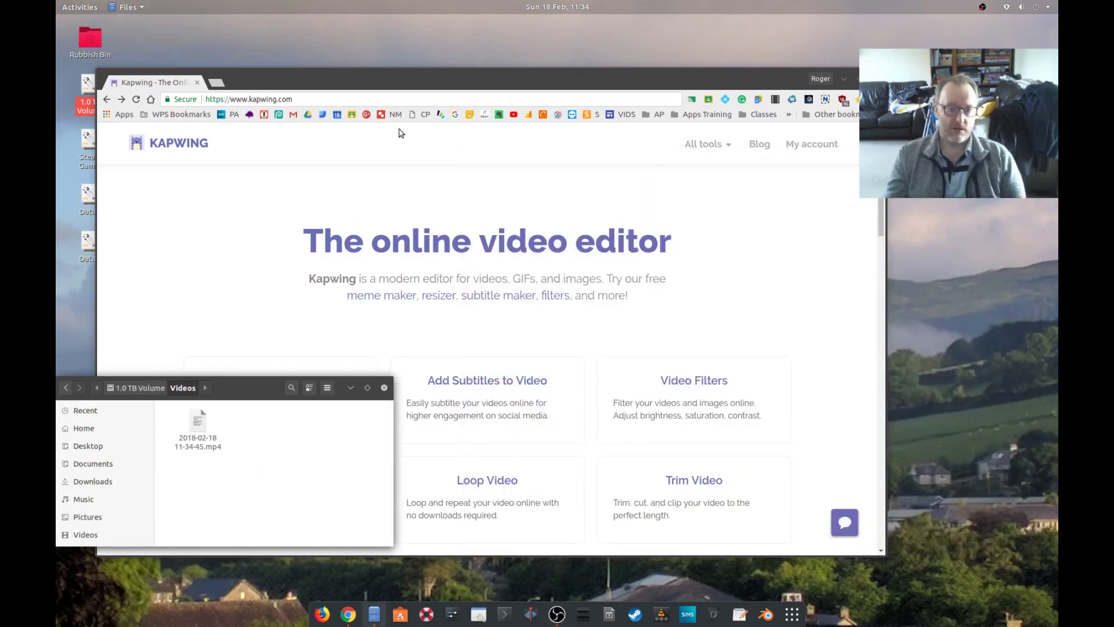
click(437, 84)
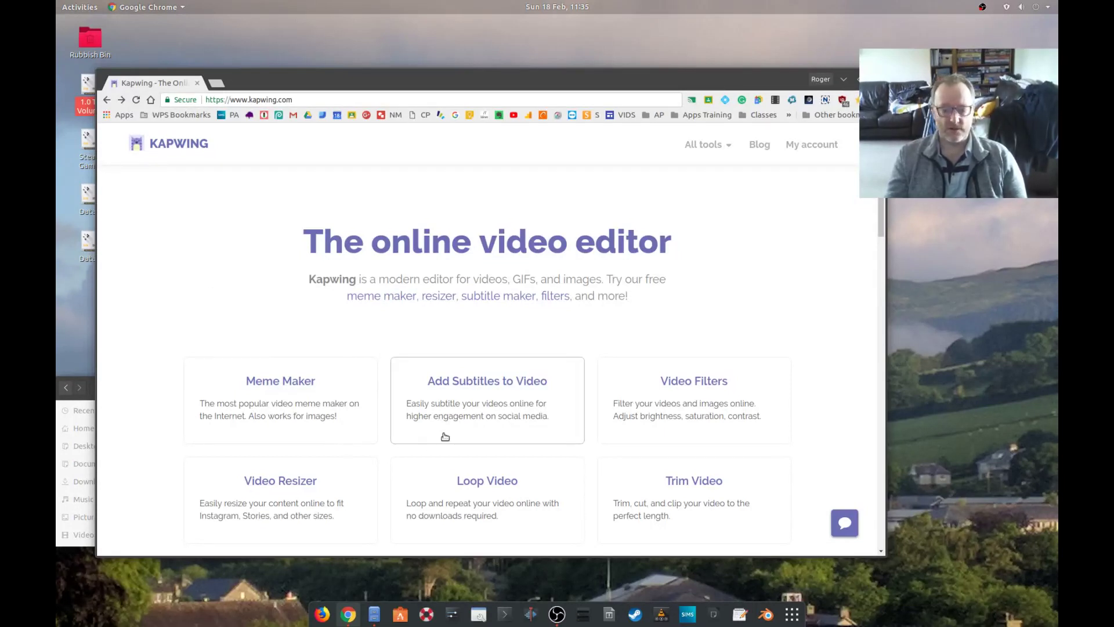
scroll(444, 437, down, 3)
scroll(445, 437, down, 2)
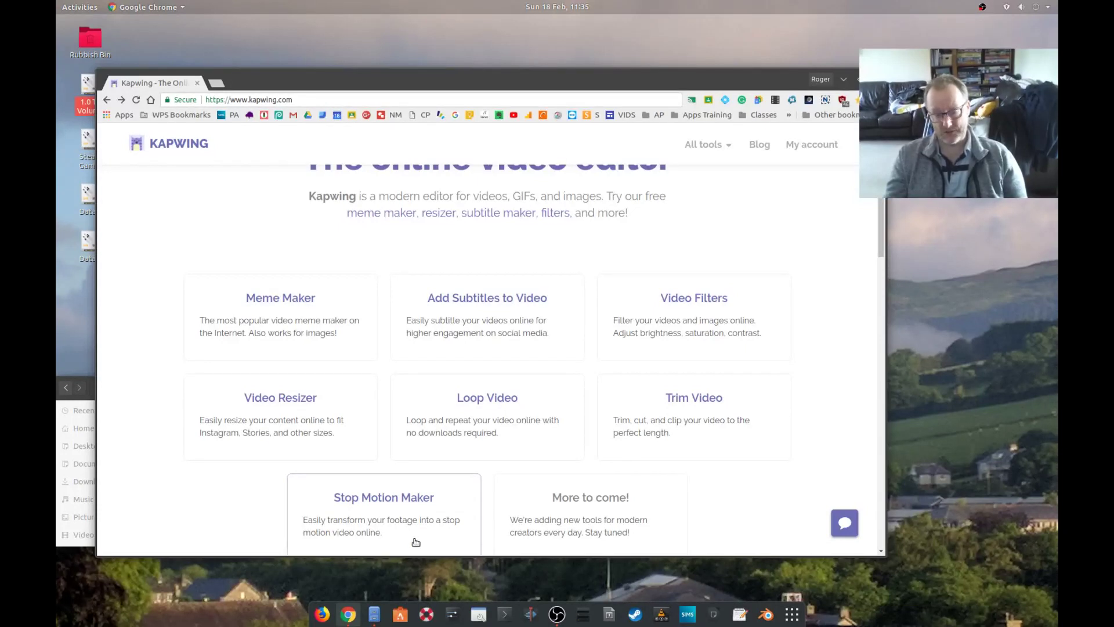
click(491, 319)
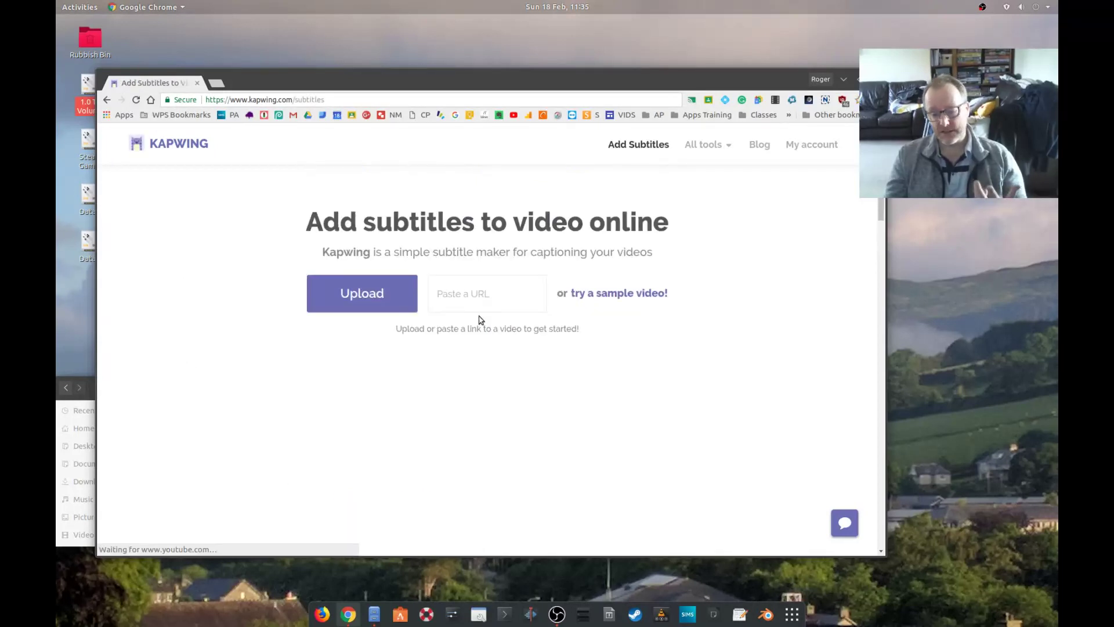
click(557, 616)
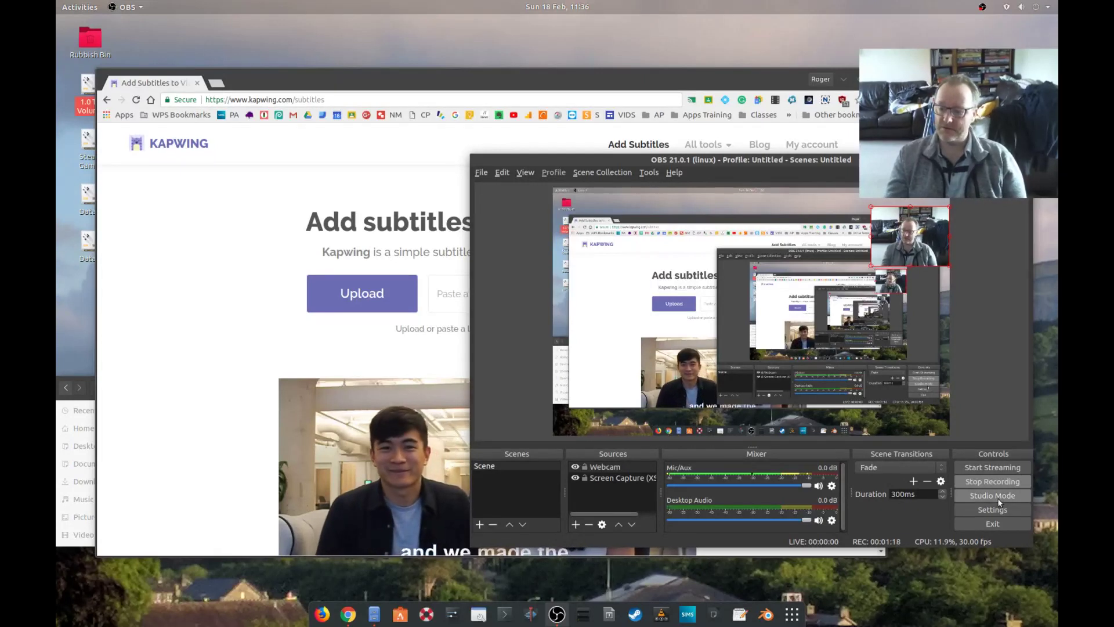
click(998, 482)
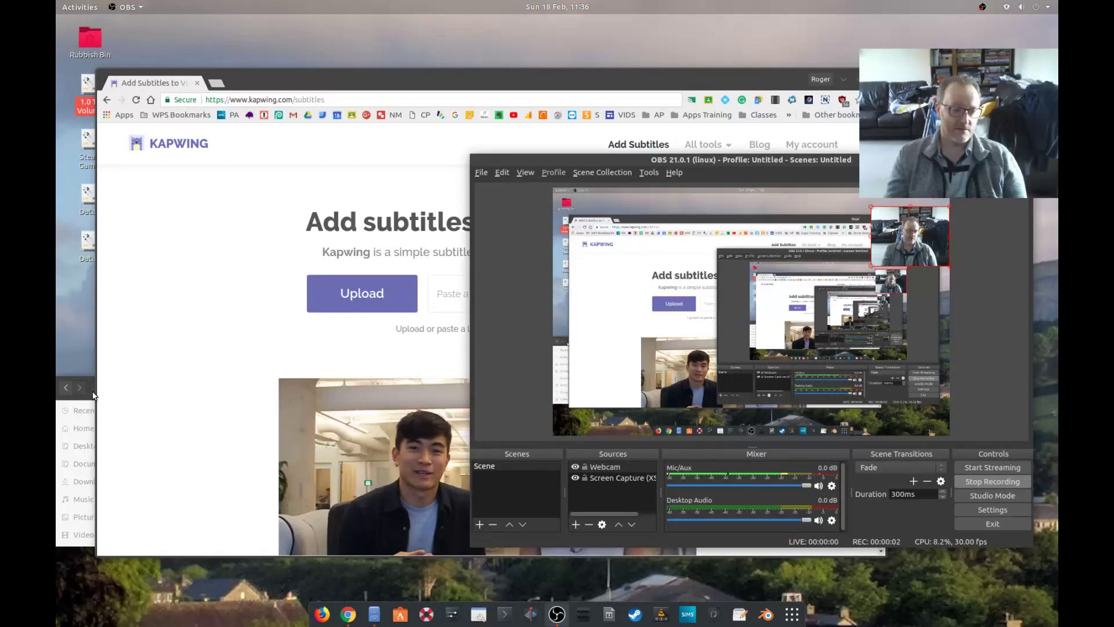
click(93, 396)
click(194, 438)
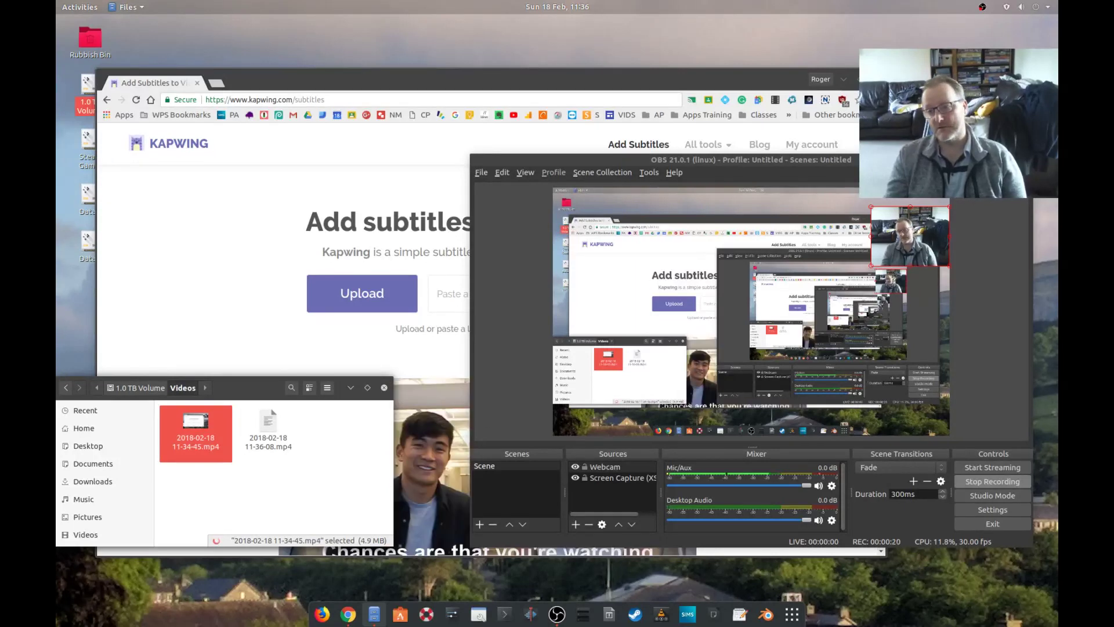
key(super+h)
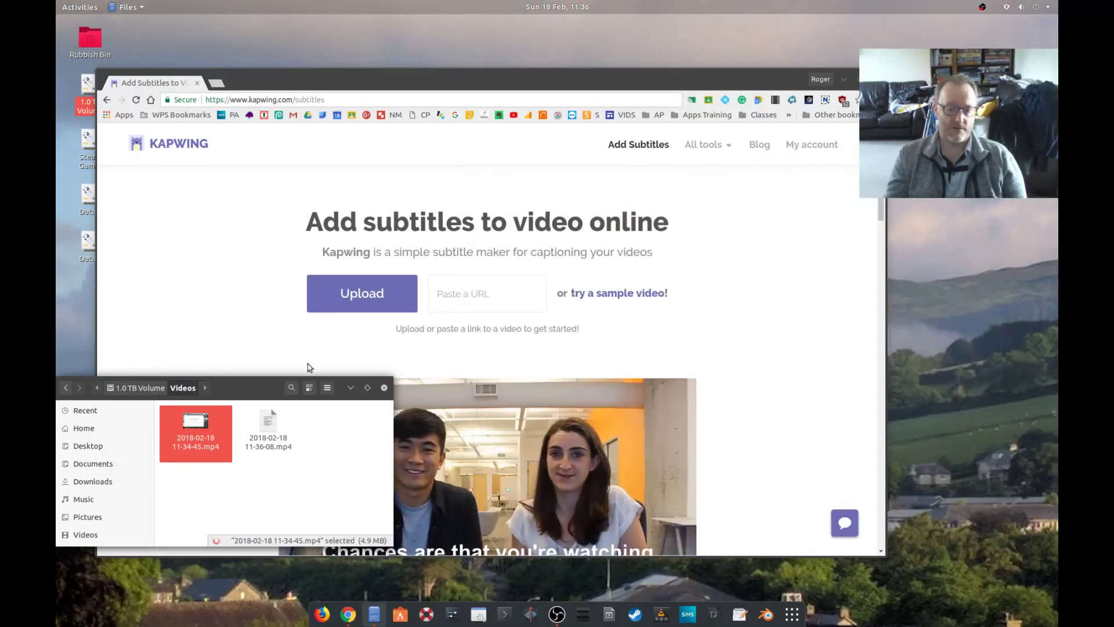
click(374, 296)
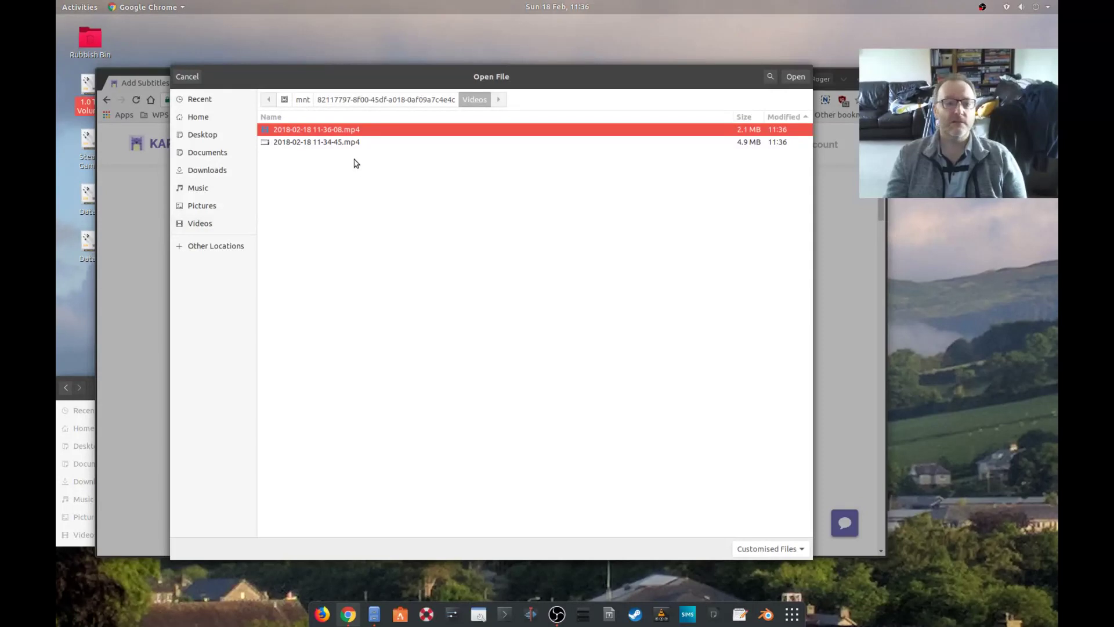
click(335, 144)
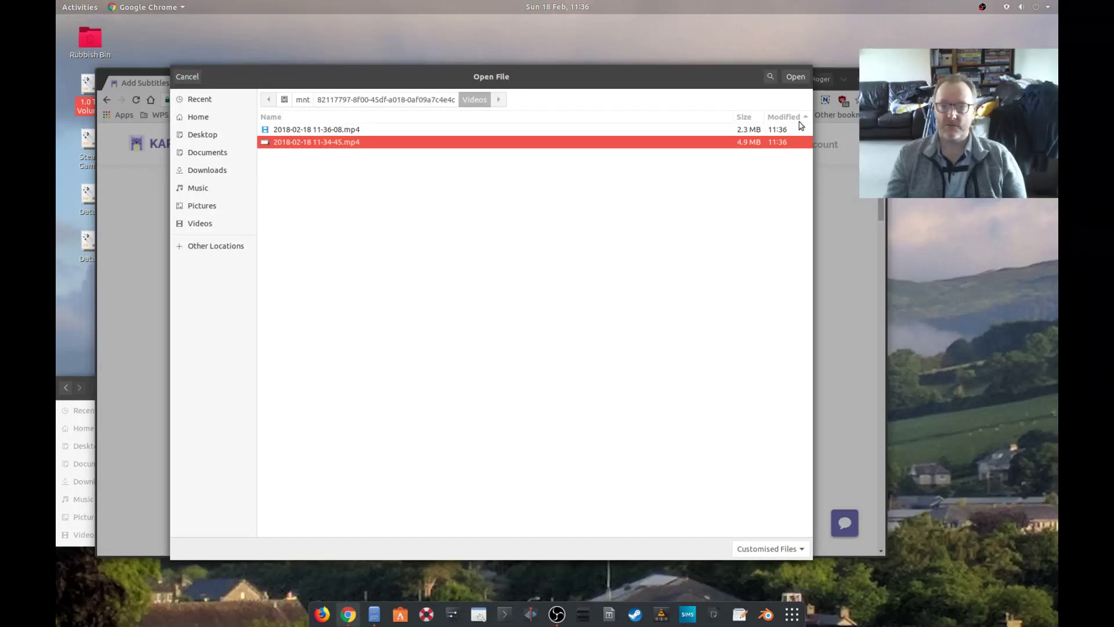
click(796, 77)
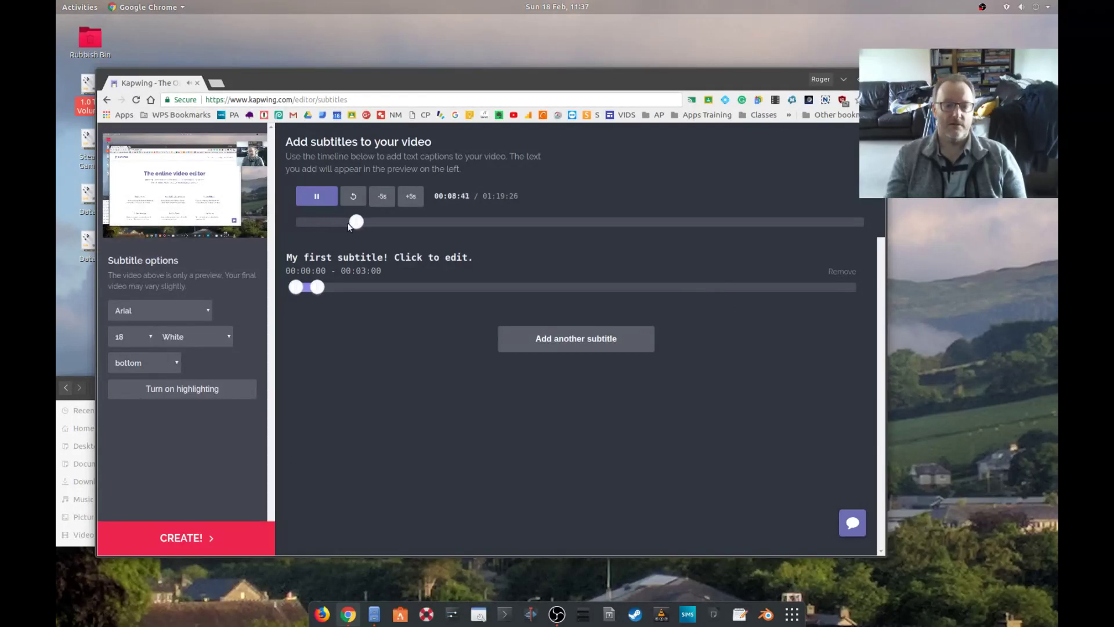
Scrub the preview and try the +5s, -5s and restart playback controls.
drag(356, 223, 523, 223)
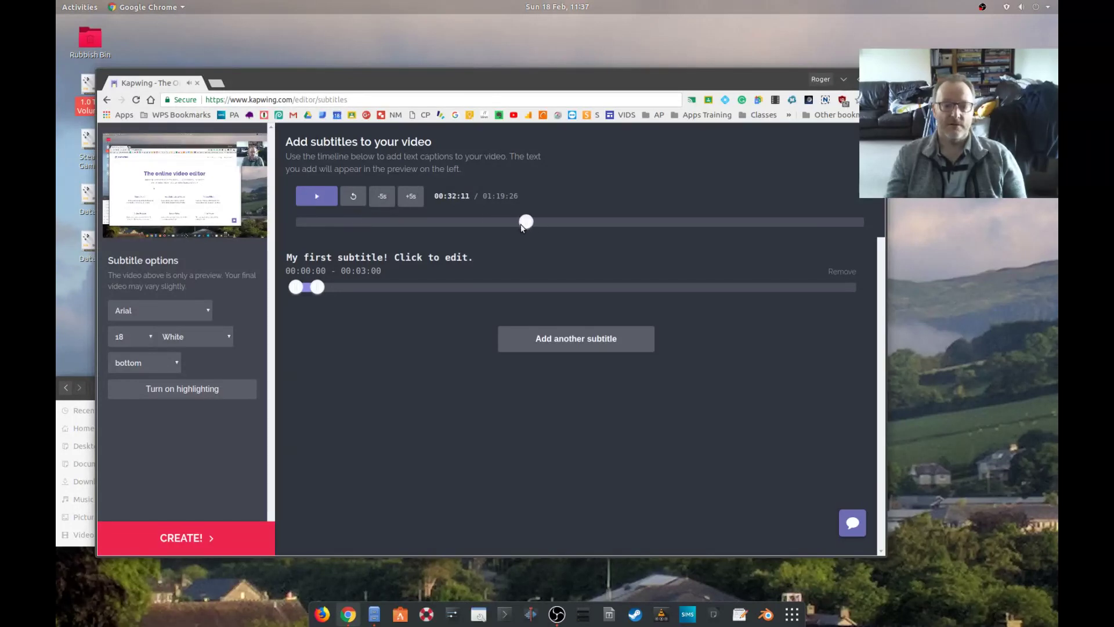
click(414, 197)
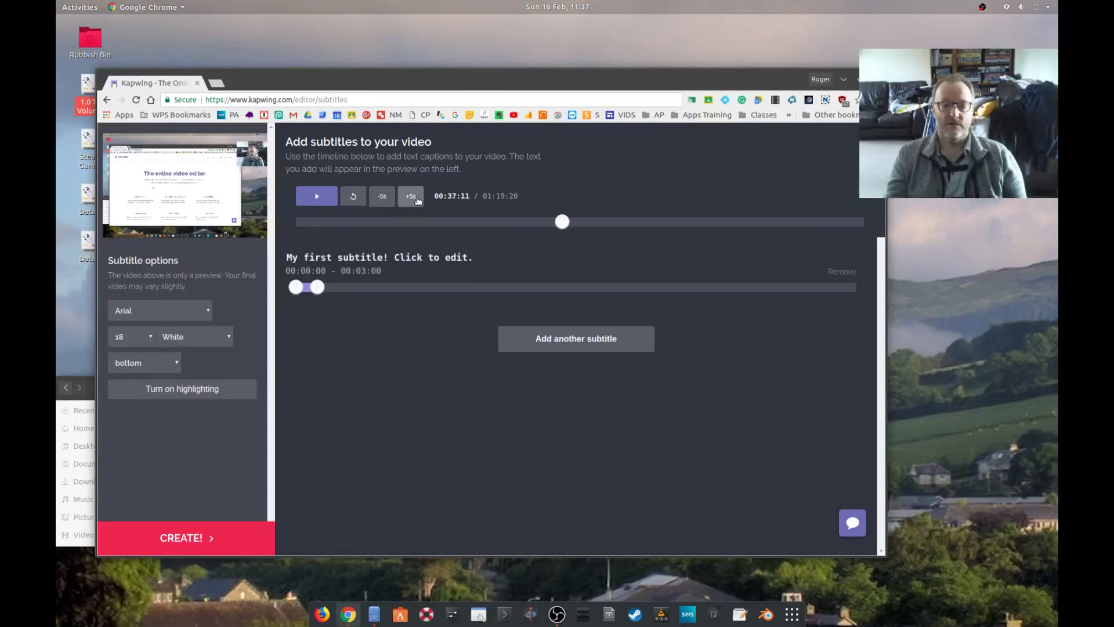
click(416, 198)
click(416, 198)
click(415, 198)
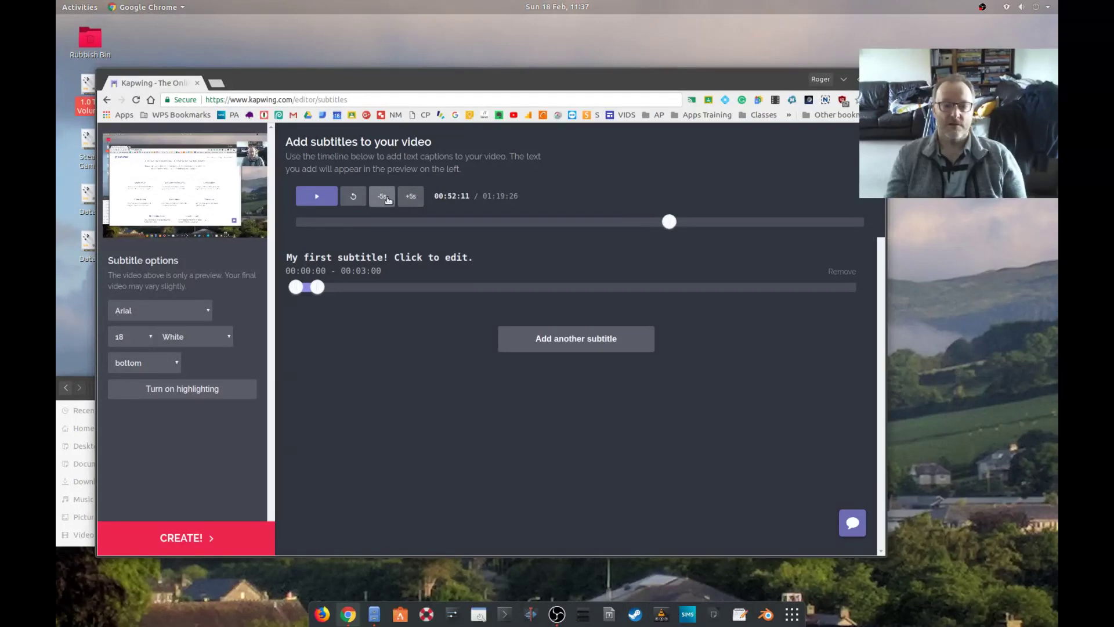
click(384, 198)
click(384, 199)
click(384, 198)
click(384, 198)
click(384, 199)
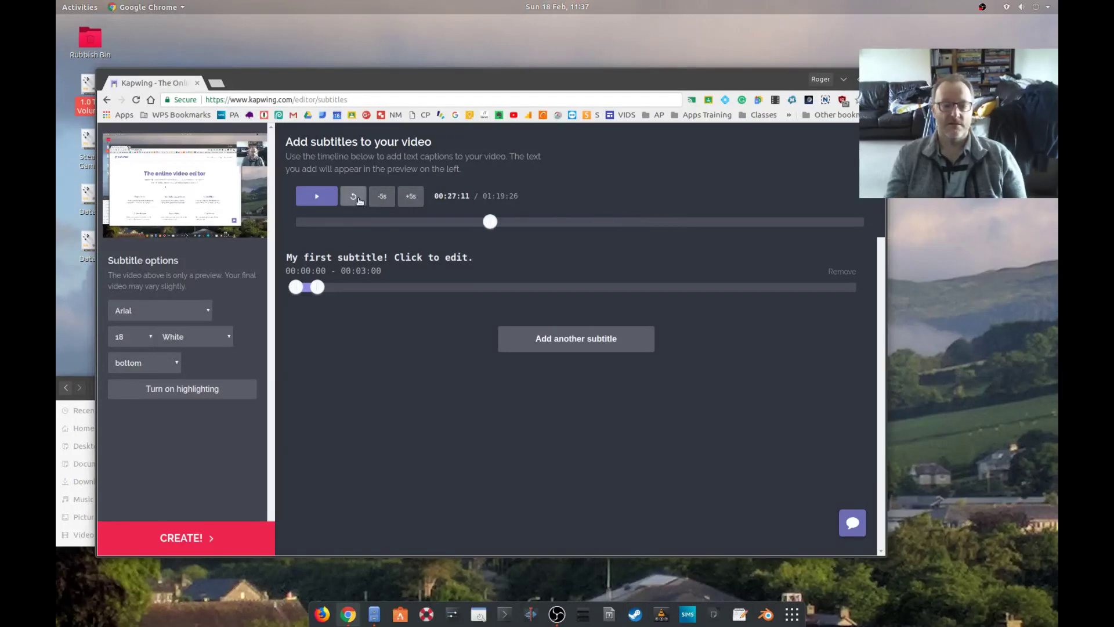
click(353, 198)
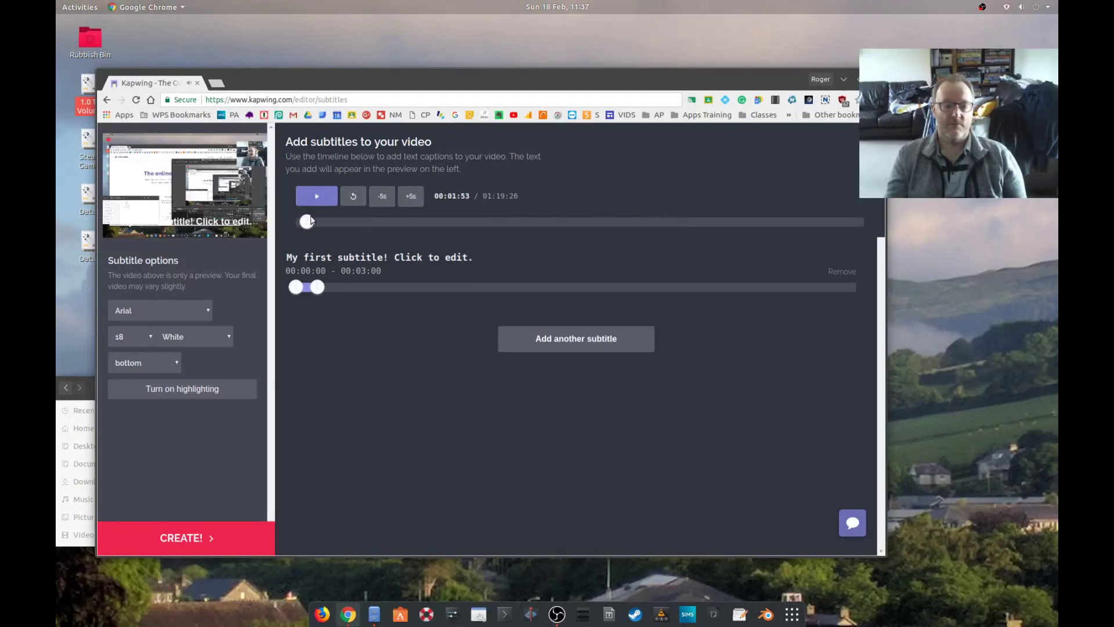
Return to the start, extend the first subtitle's end to 00:03:81 and play the preview.
drag(310, 219, 287, 226)
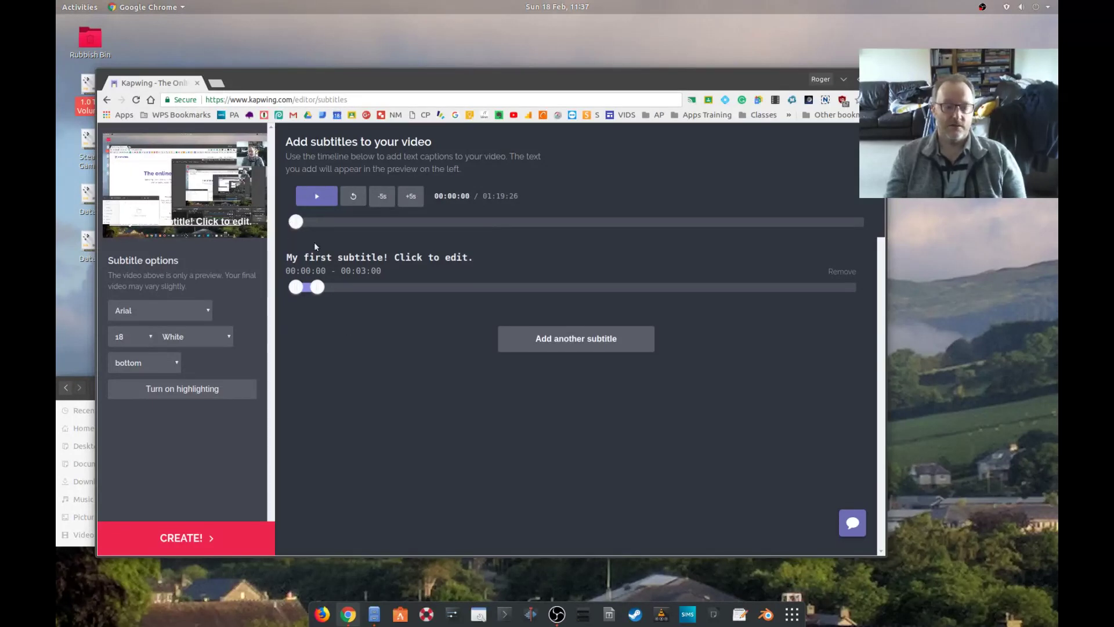
mouse_move(319, 292)
mouse_down()
mouse_move(372, 294)
mouse_move(324, 299)
mouse_up()
key(space)
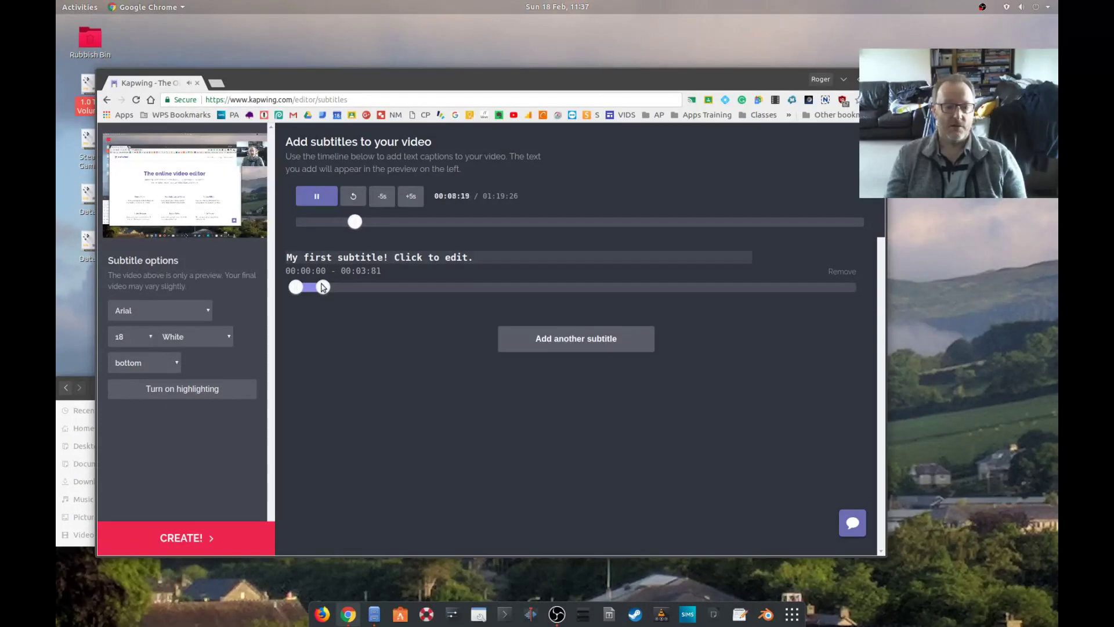
Change the first subtitle's text to 'This is fun!!!!' and extend it to end at 00:03:96.
click(313, 286)
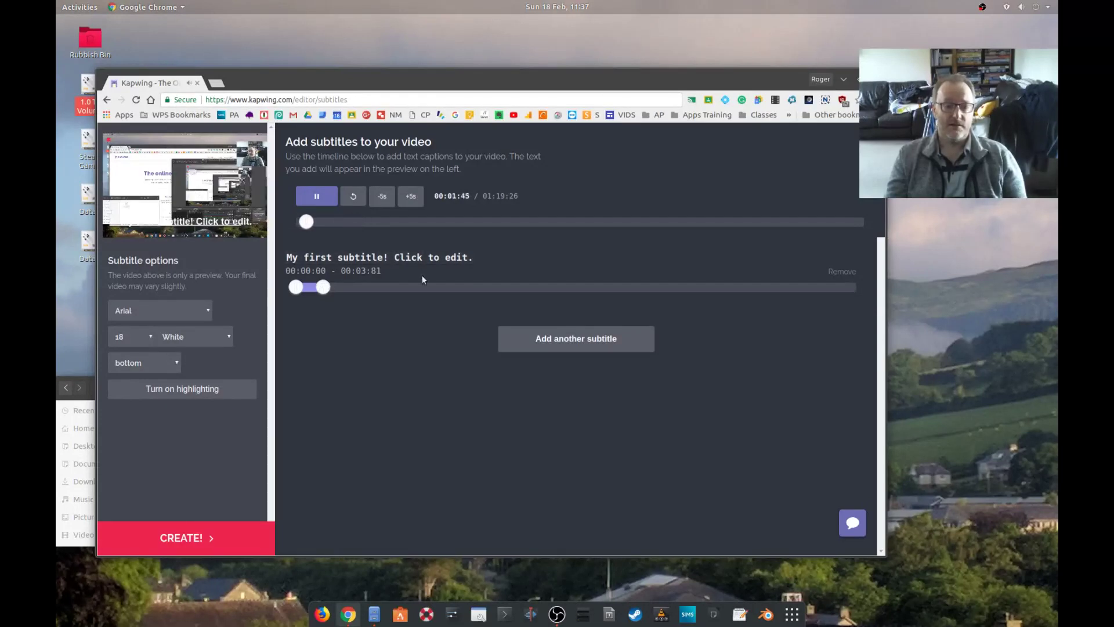
drag(473, 257, 288, 262)
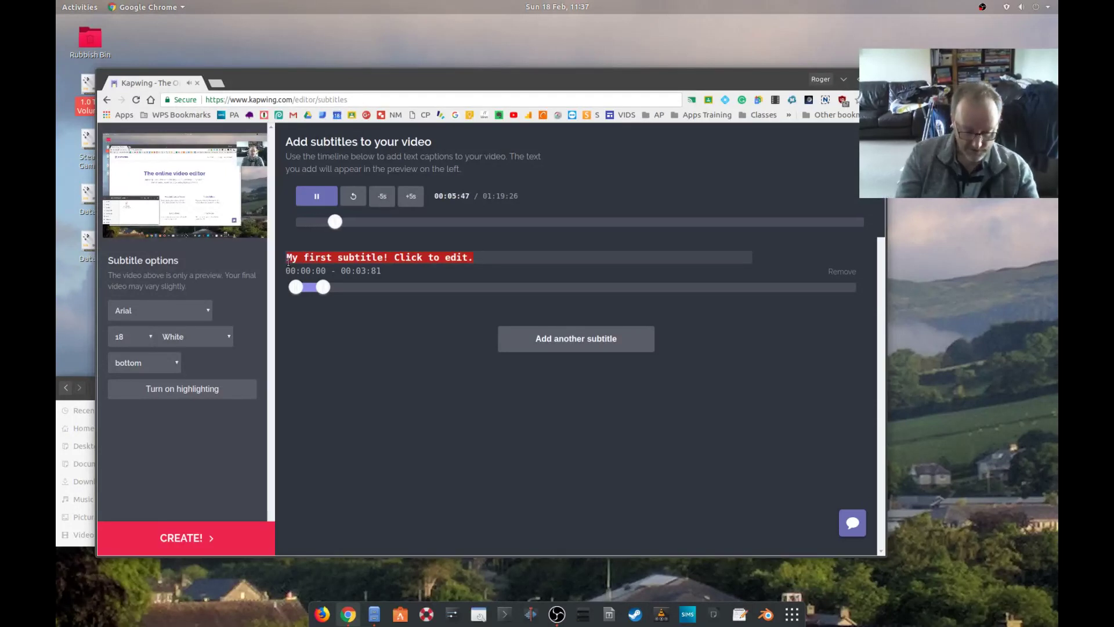
text(This is )
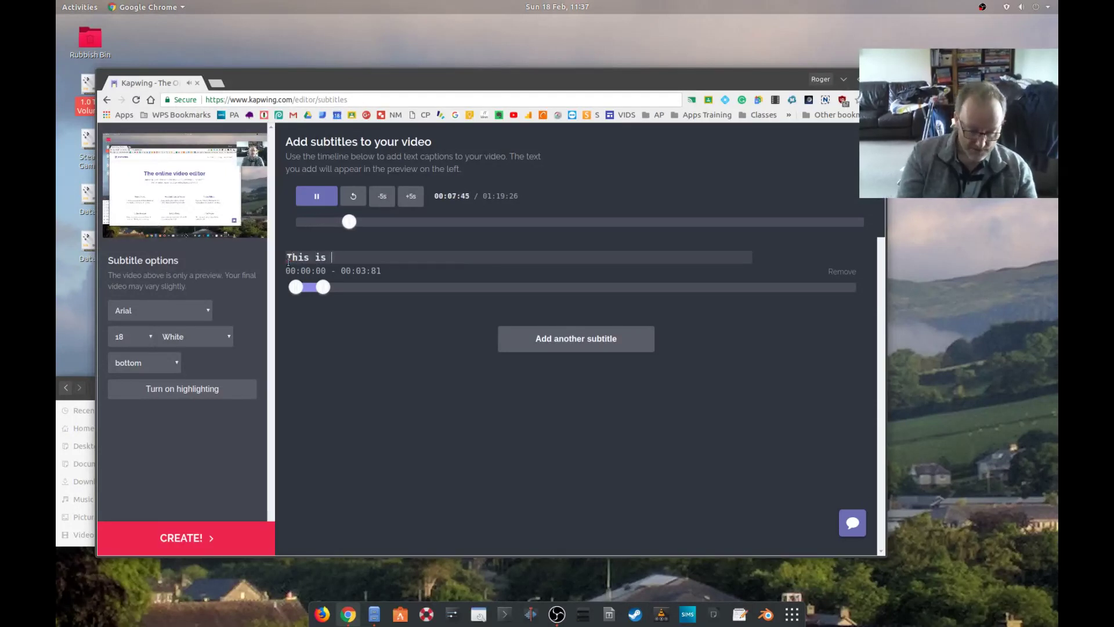
text(fun!!!!)
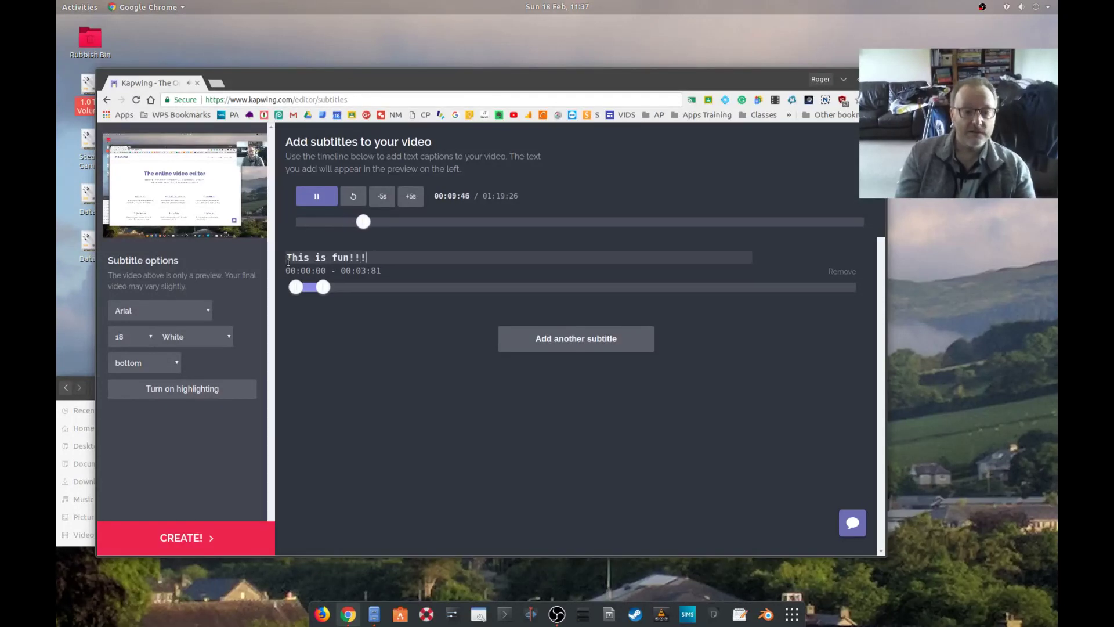
click(323, 287)
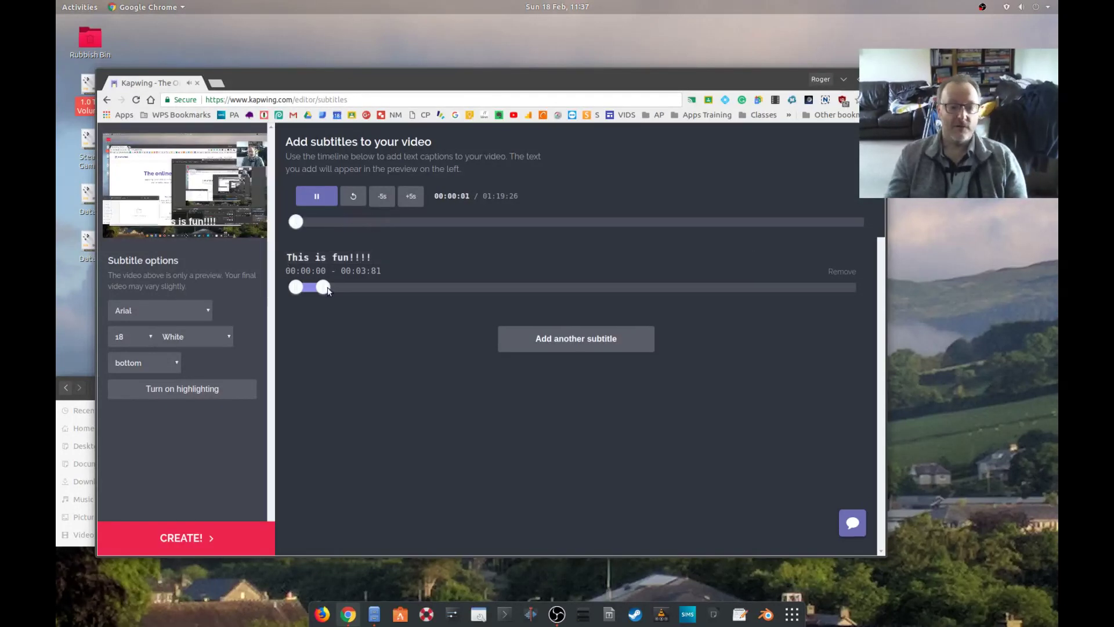
mouse_move(325, 290)
mouse_down()
mouse_move(335, 290)
mouse_move(321, 295)
mouse_up()
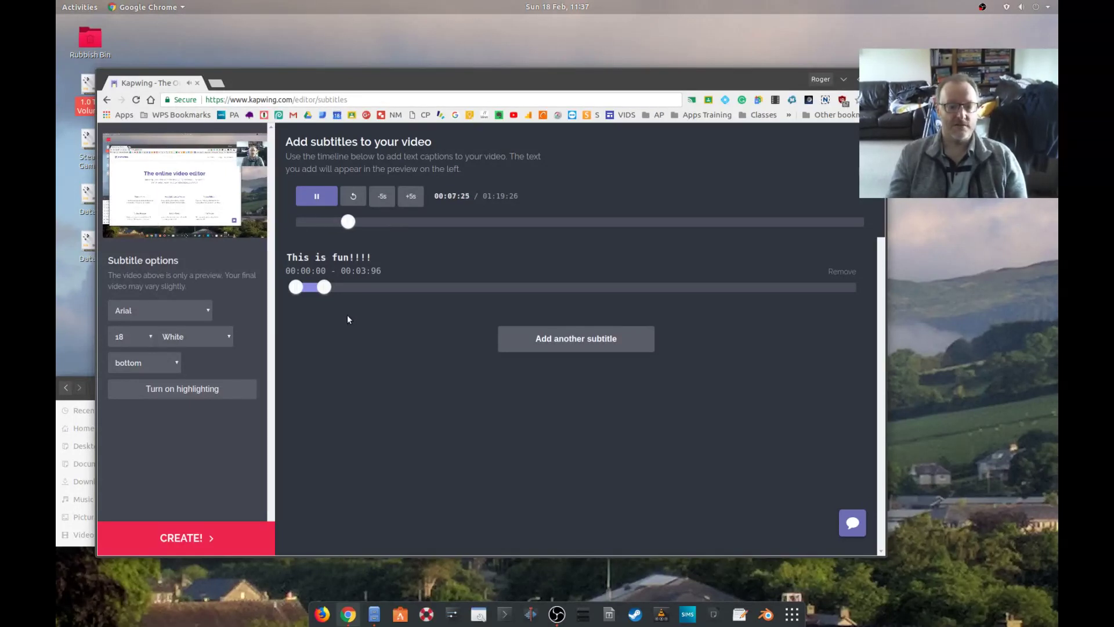
Style the subtitles in Montserrat, size 24, red, positioned at the top.
click(316, 197)
click(183, 313)
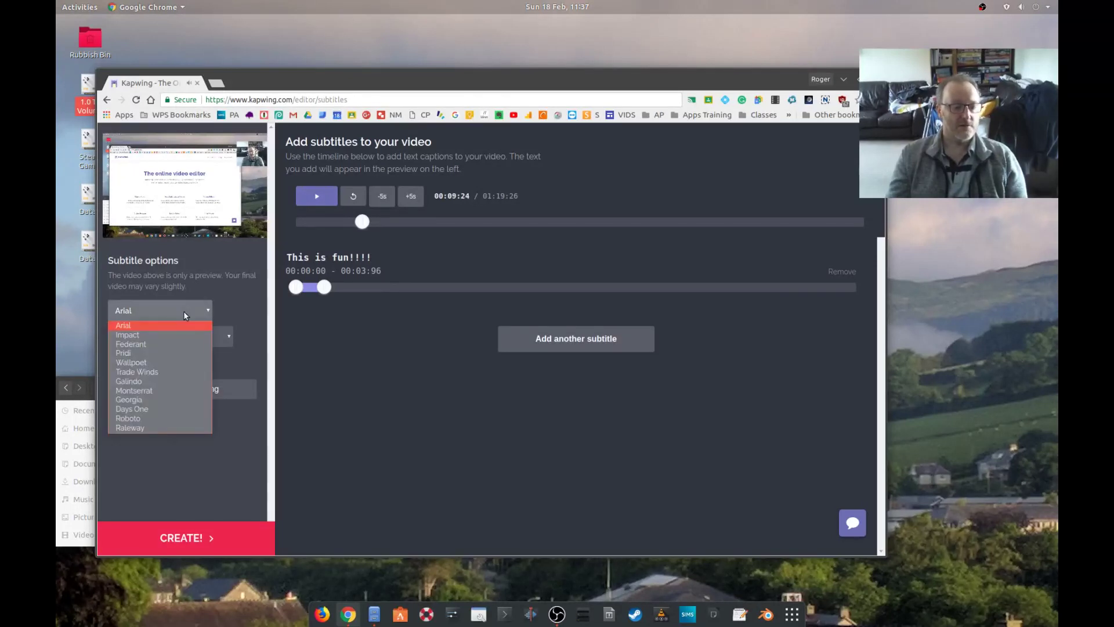
click(147, 394)
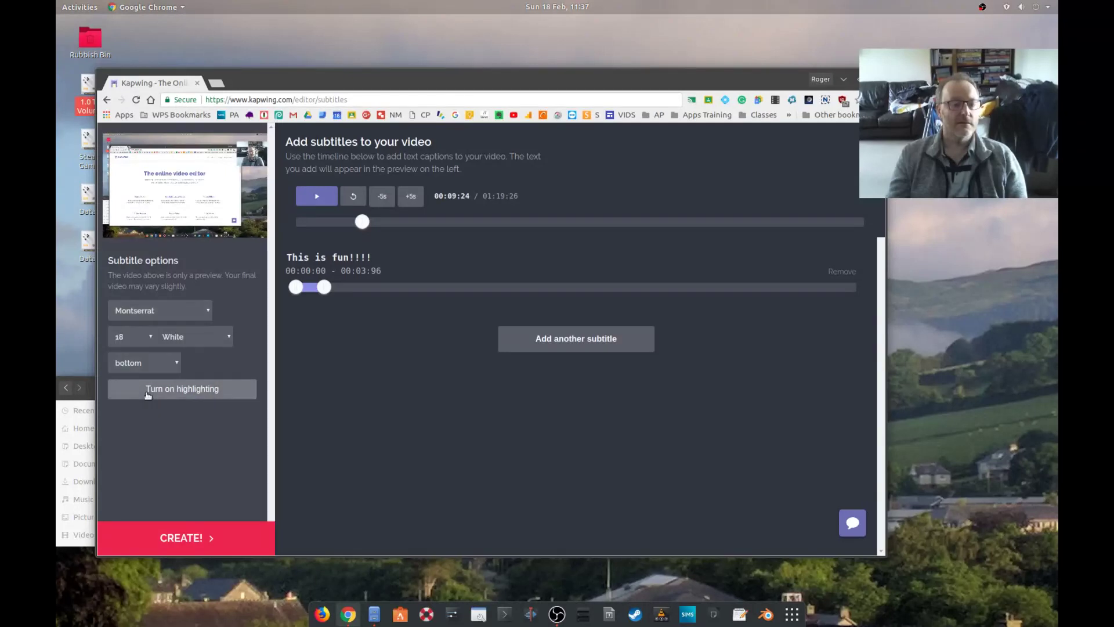
click(151, 338)
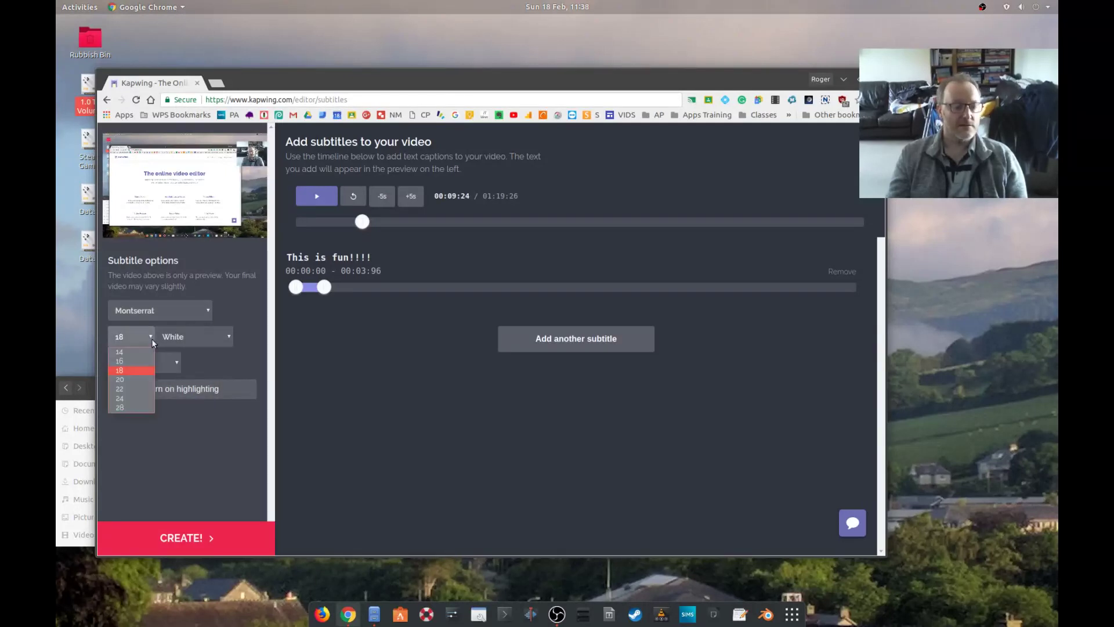
click(133, 400)
click(199, 342)
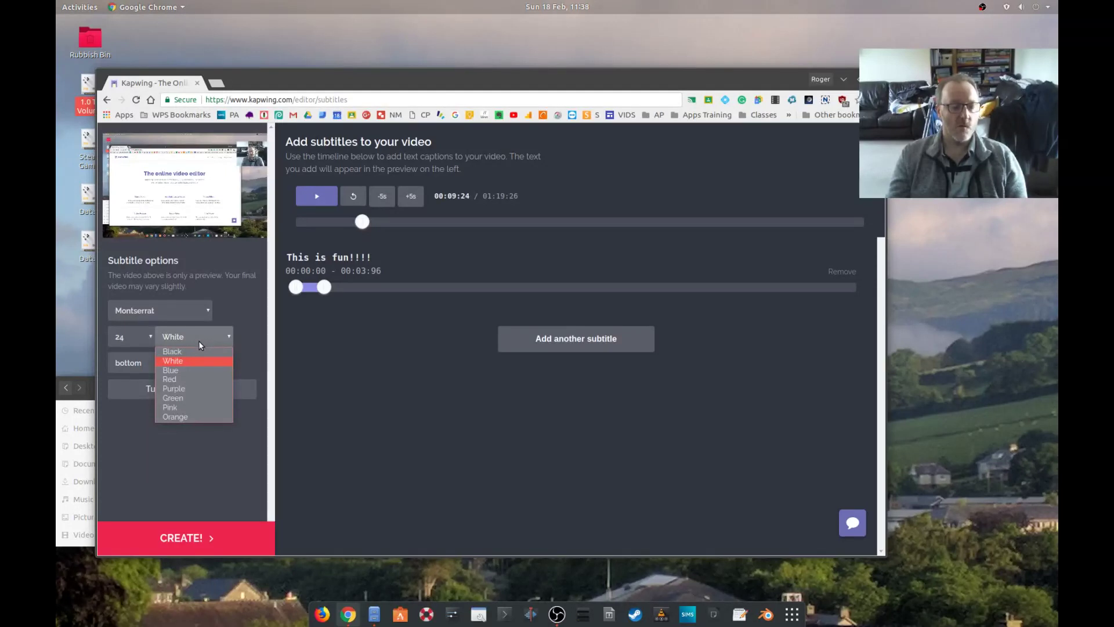
click(194, 379)
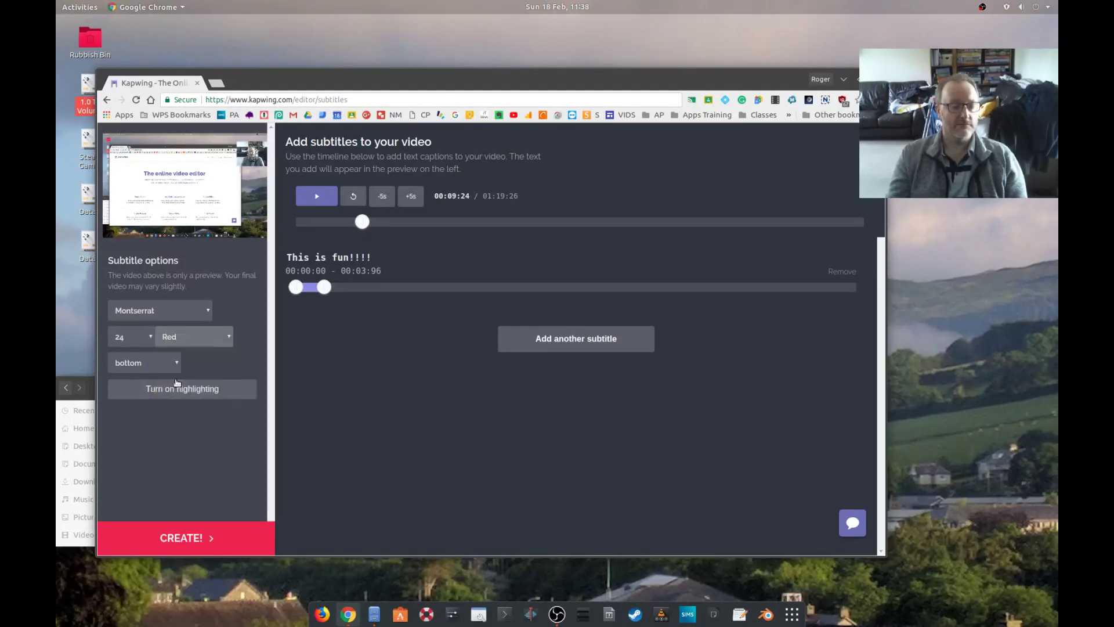
click(147, 367)
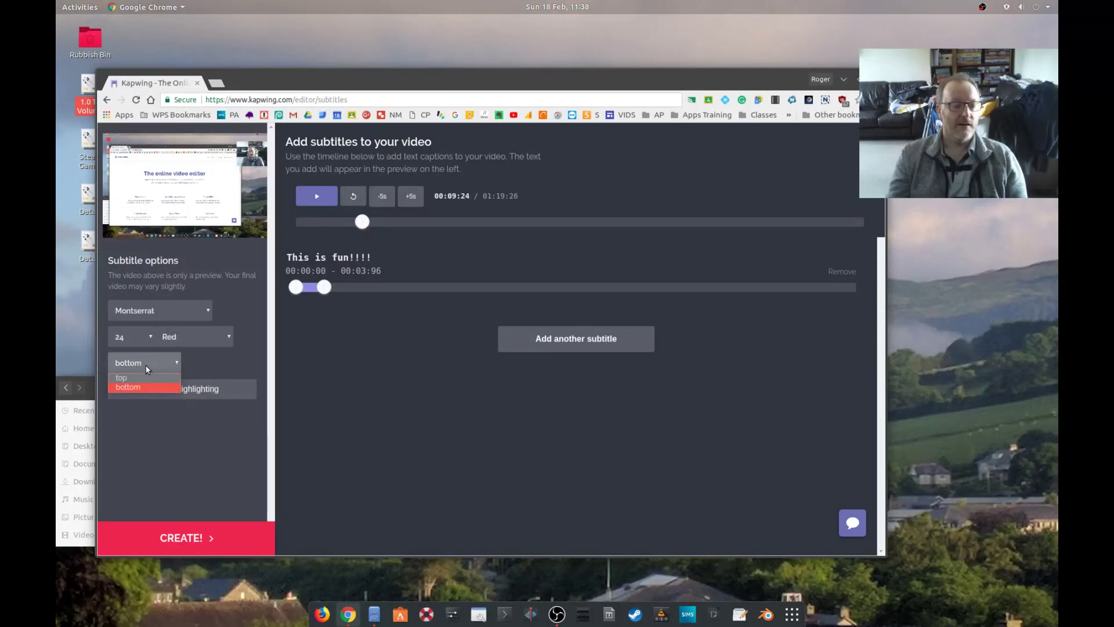
click(142, 379)
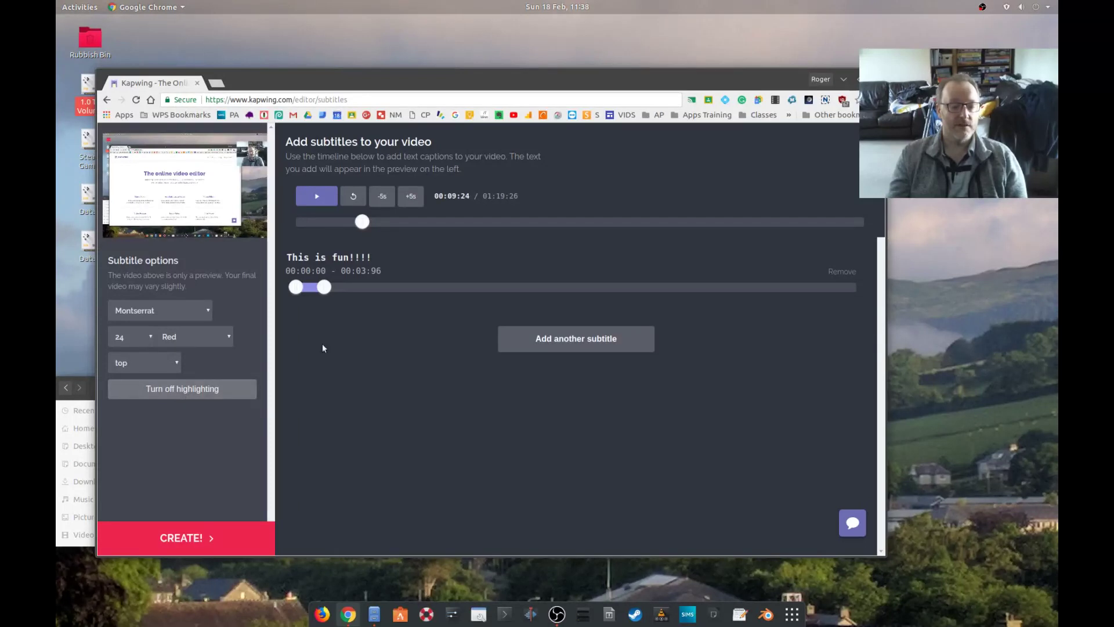
Rewind the preview and toggle subtitle highlighting off and on twice.
drag(362, 222, 312, 226)
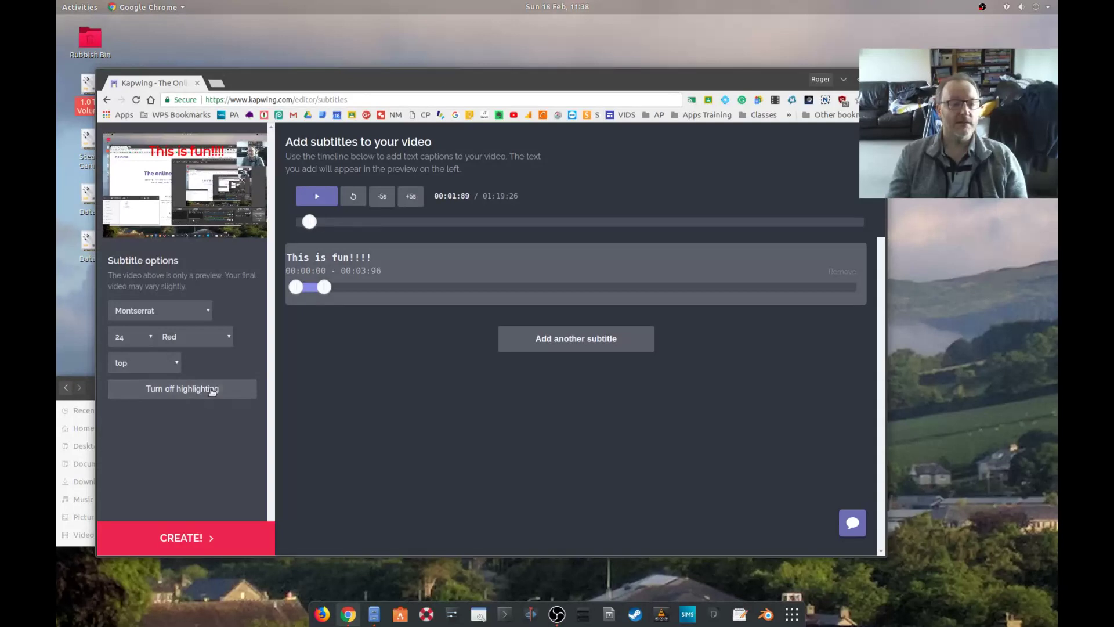
click(189, 395)
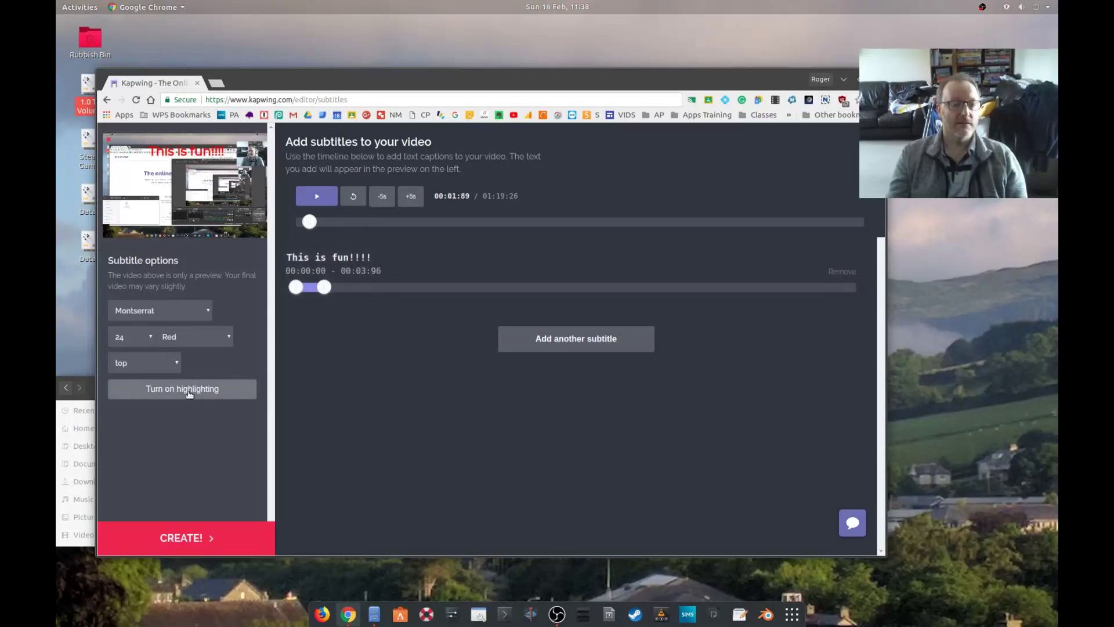
click(190, 395)
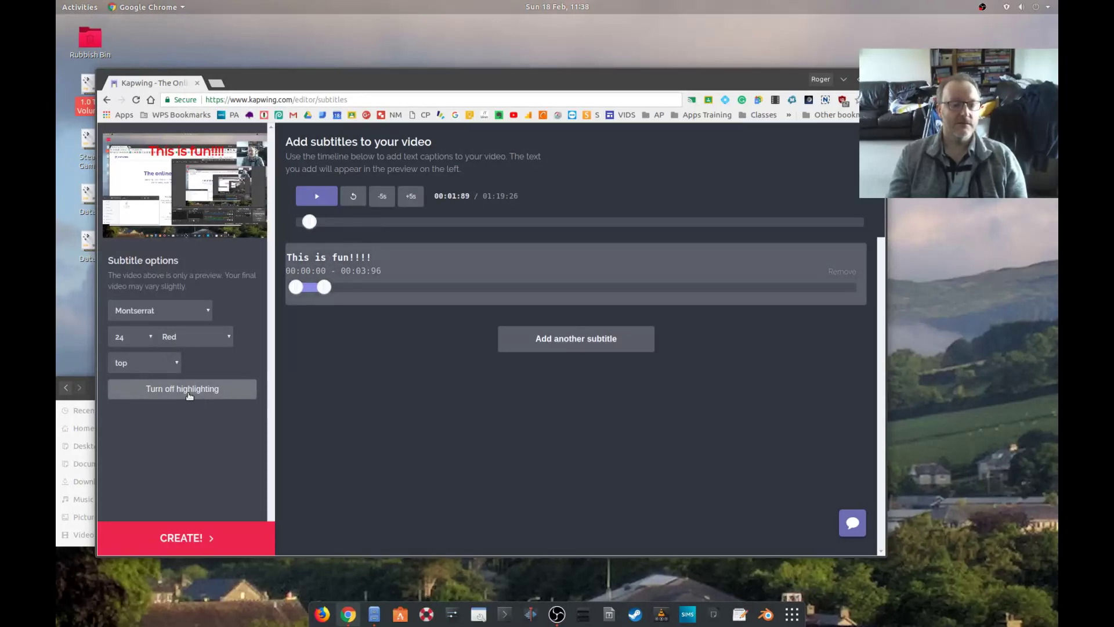
click(189, 394)
click(189, 395)
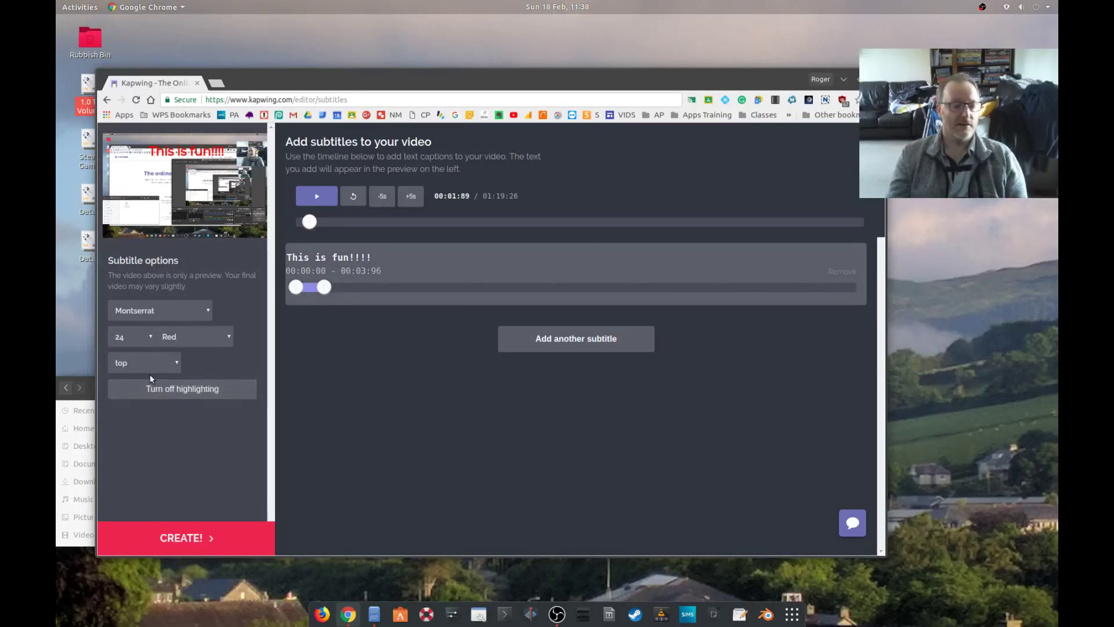
Restyle the subtitles as red Raleway at size 28 and add a second subtitle.
click(194, 338)
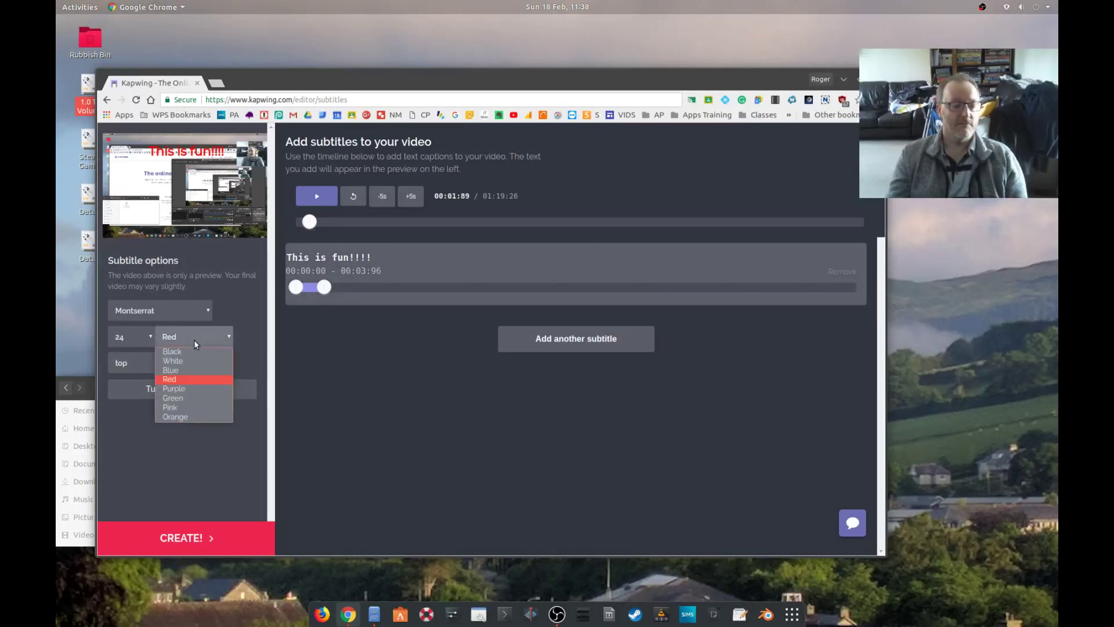
click(180, 369)
click(191, 338)
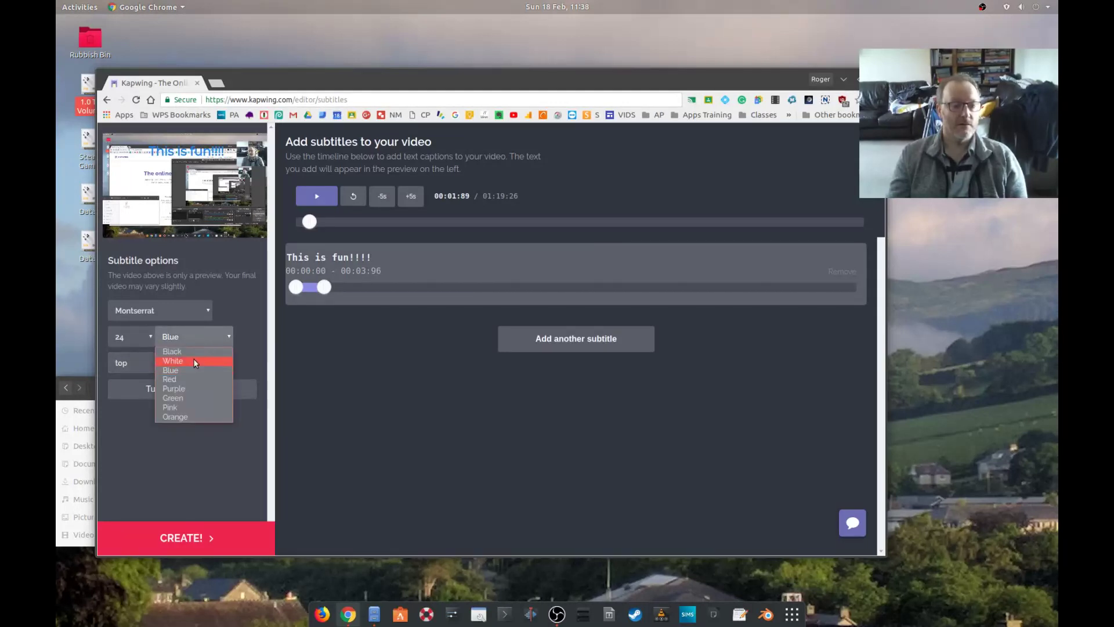
click(181, 381)
click(142, 340)
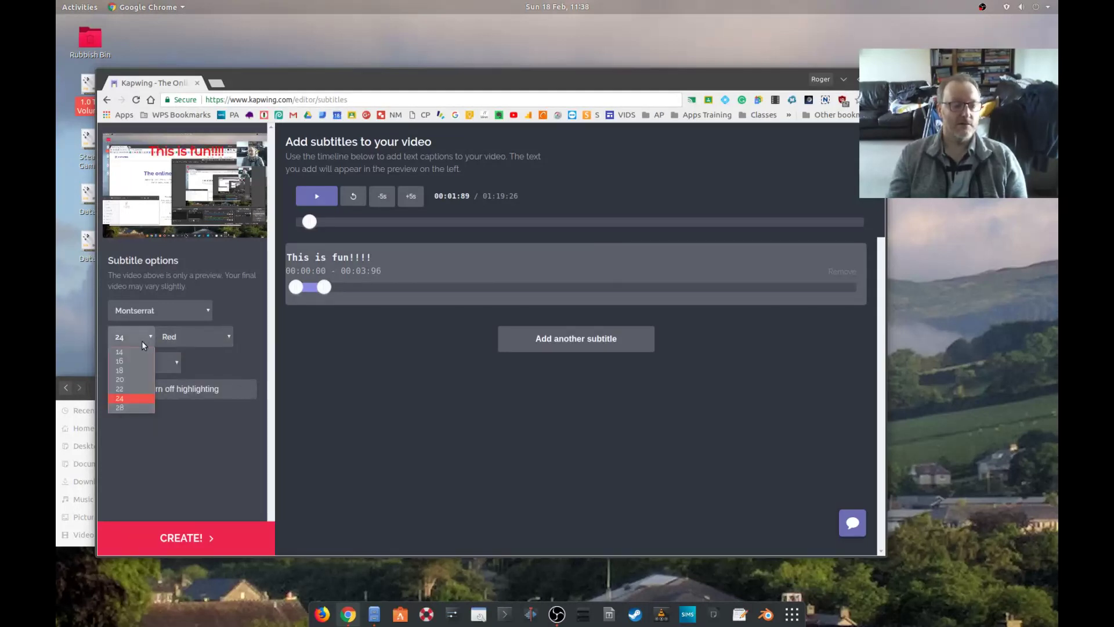
click(123, 381)
click(152, 311)
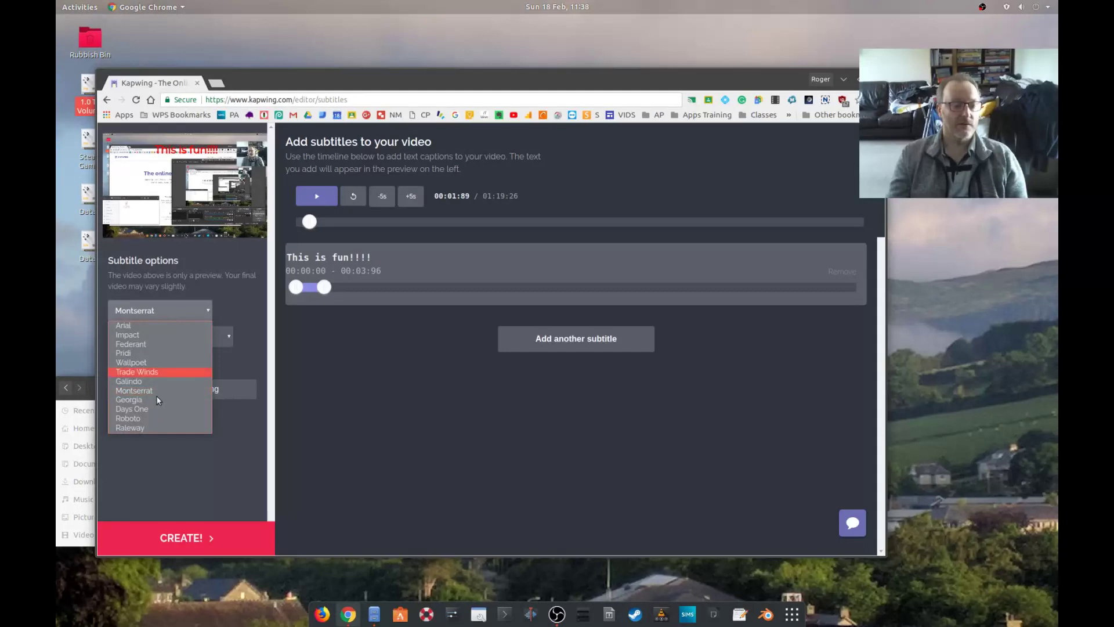
click(137, 428)
click(138, 342)
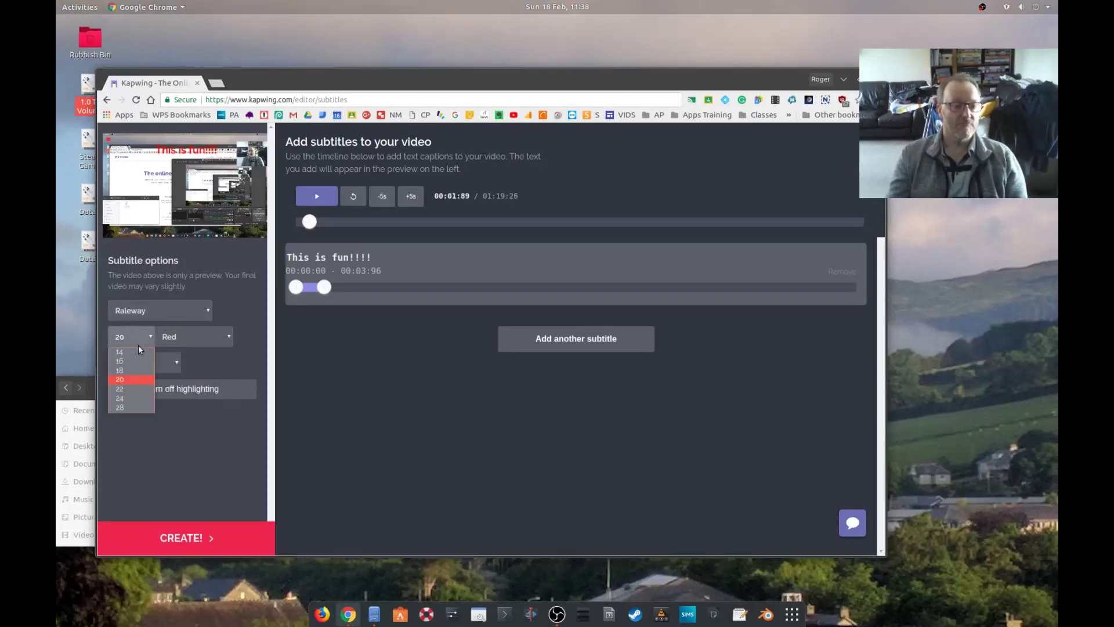
click(121, 408)
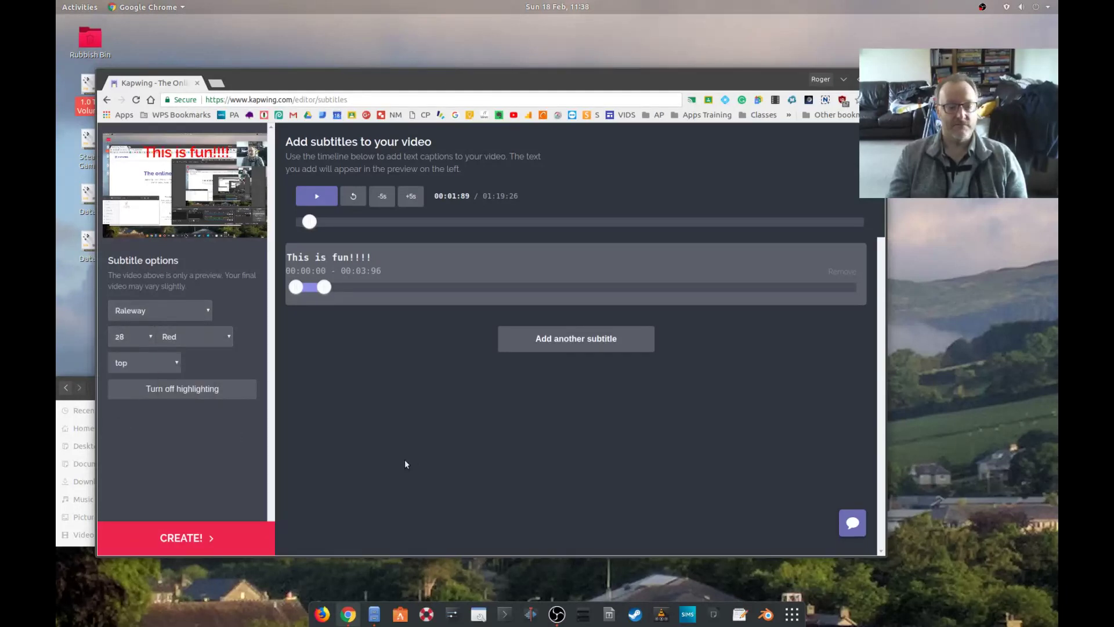
click(577, 338)
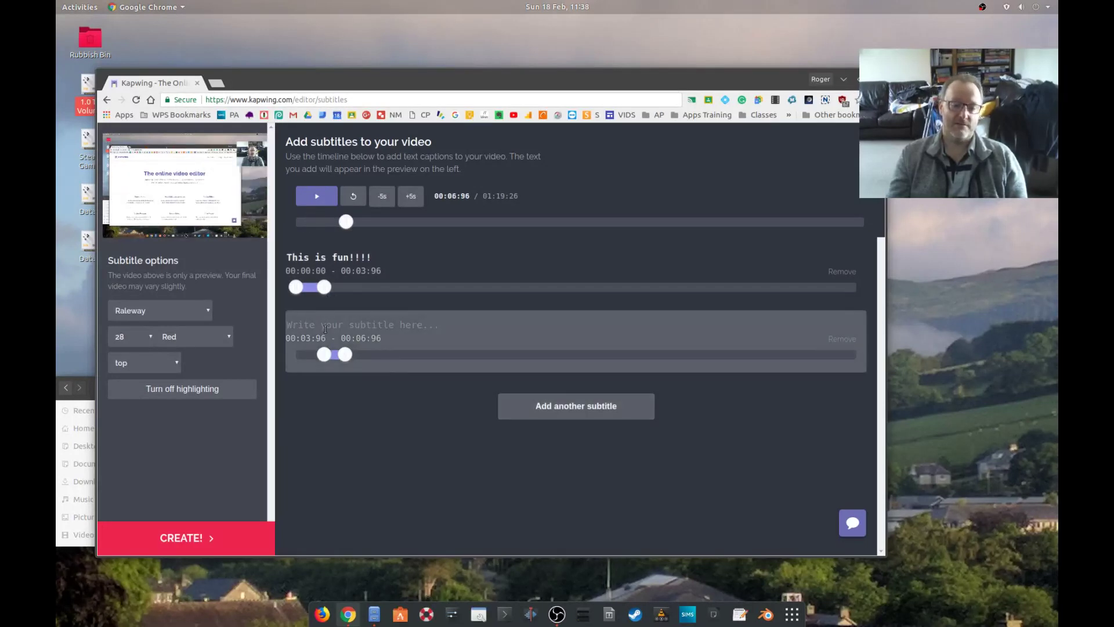
Move captions to the bottom and write 'This is even more fun!!!' as the second subtitle, starting near one second.
drag(326, 359, 291, 361)
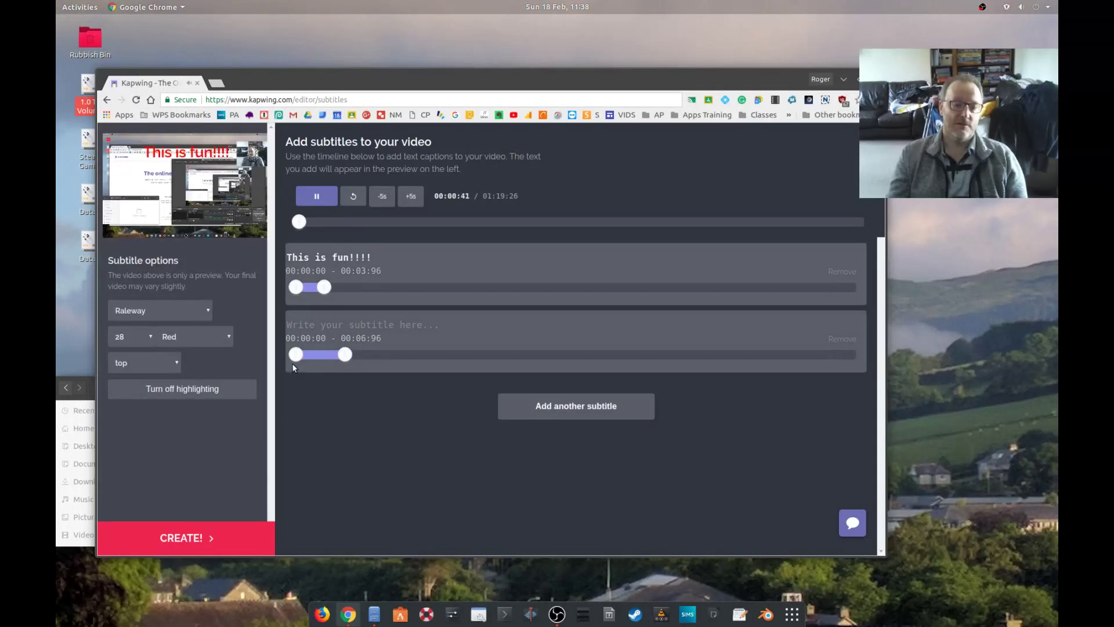
click(154, 364)
click(155, 386)
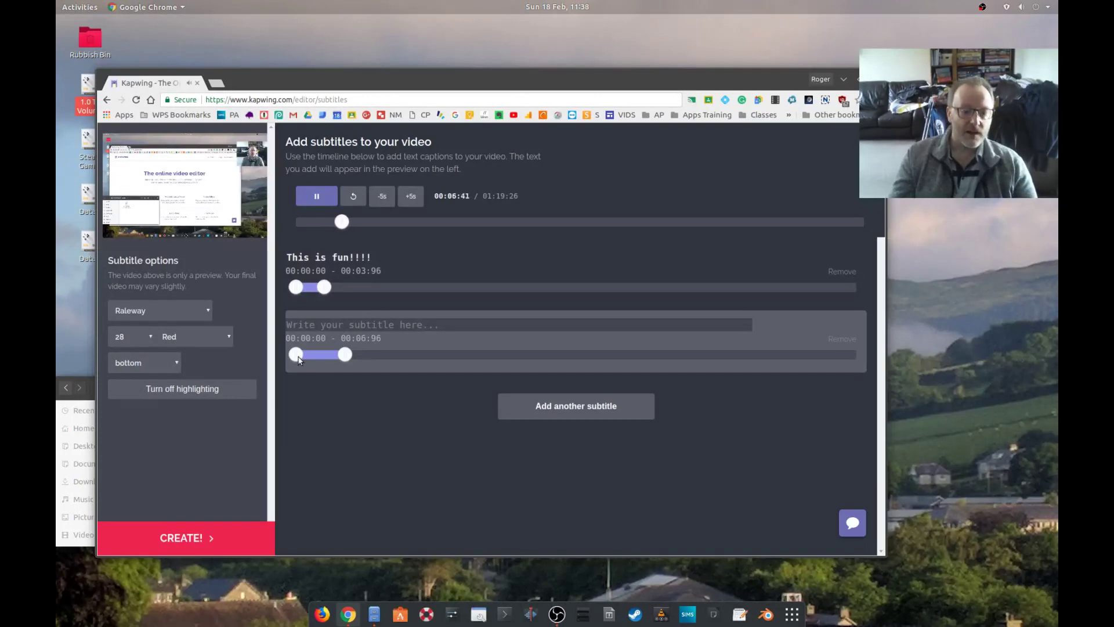
drag(296, 355, 306, 357)
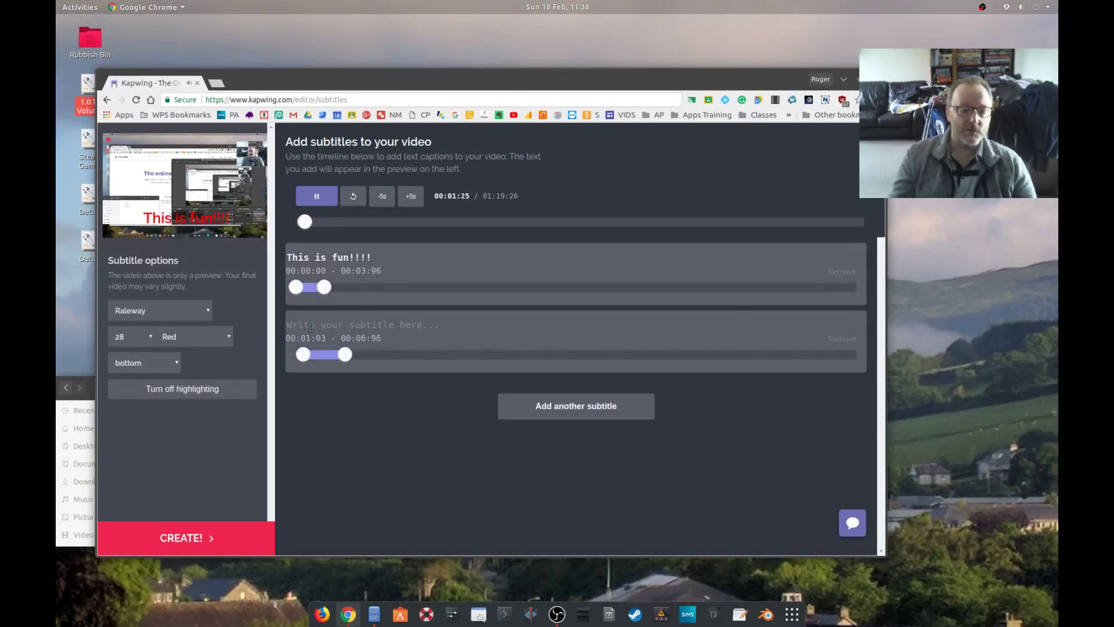
click(312, 327)
text(This )
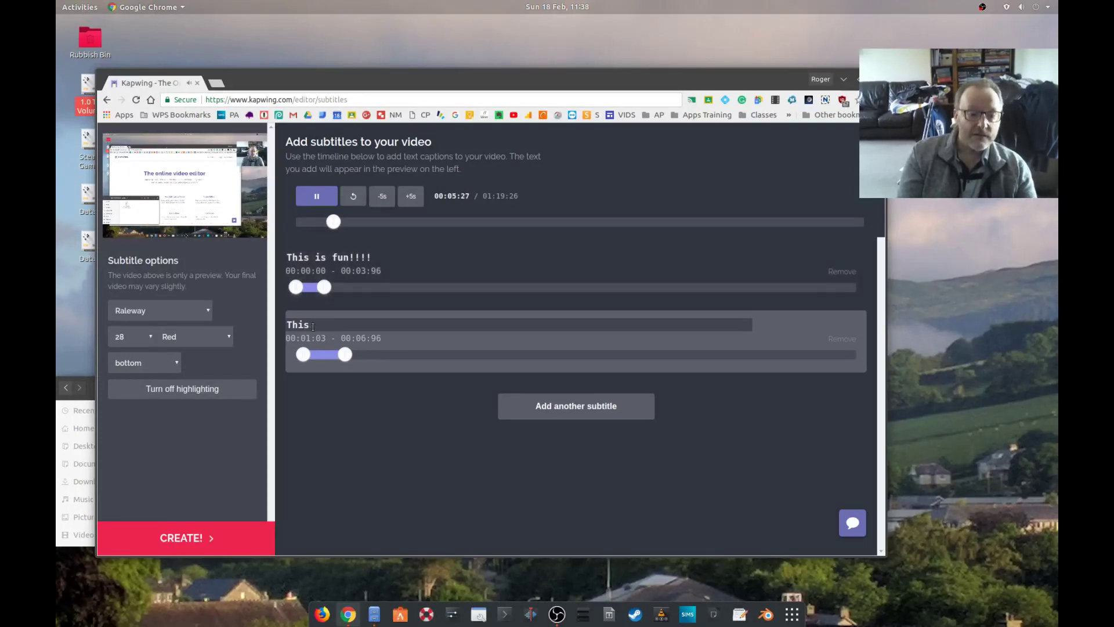
text(is )
text(eve)
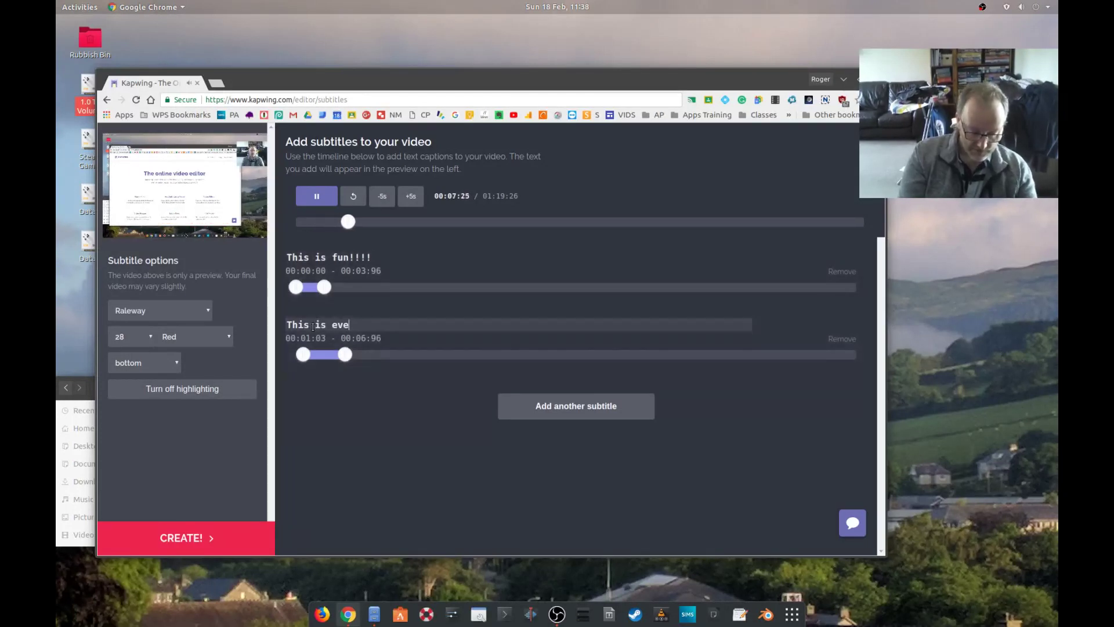
text(n more fun!!!)
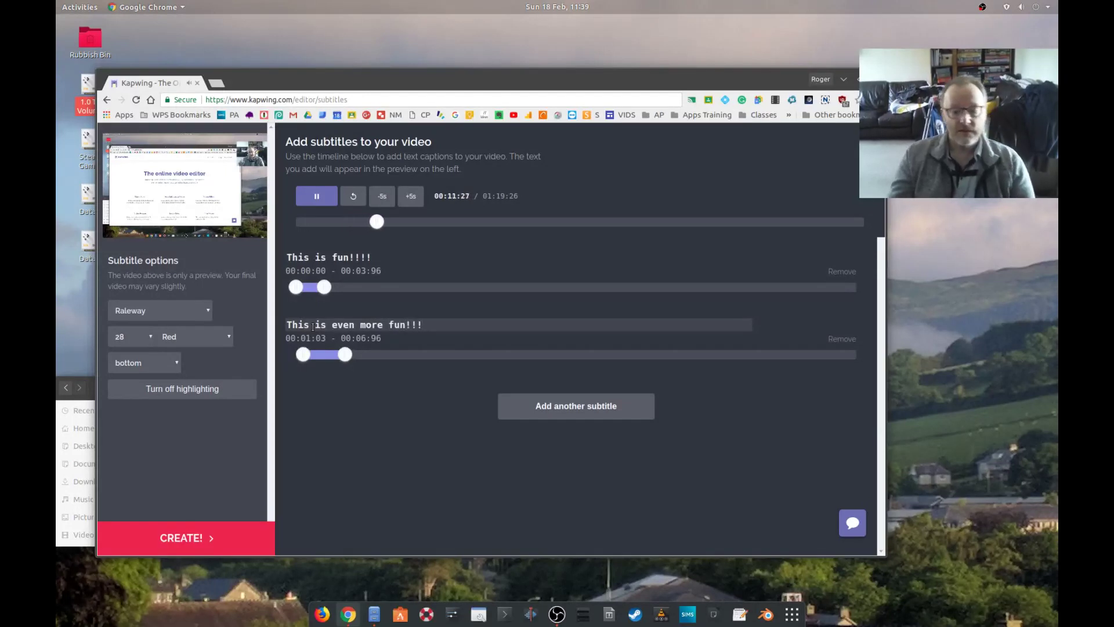
drag(388, 222, 307, 222)
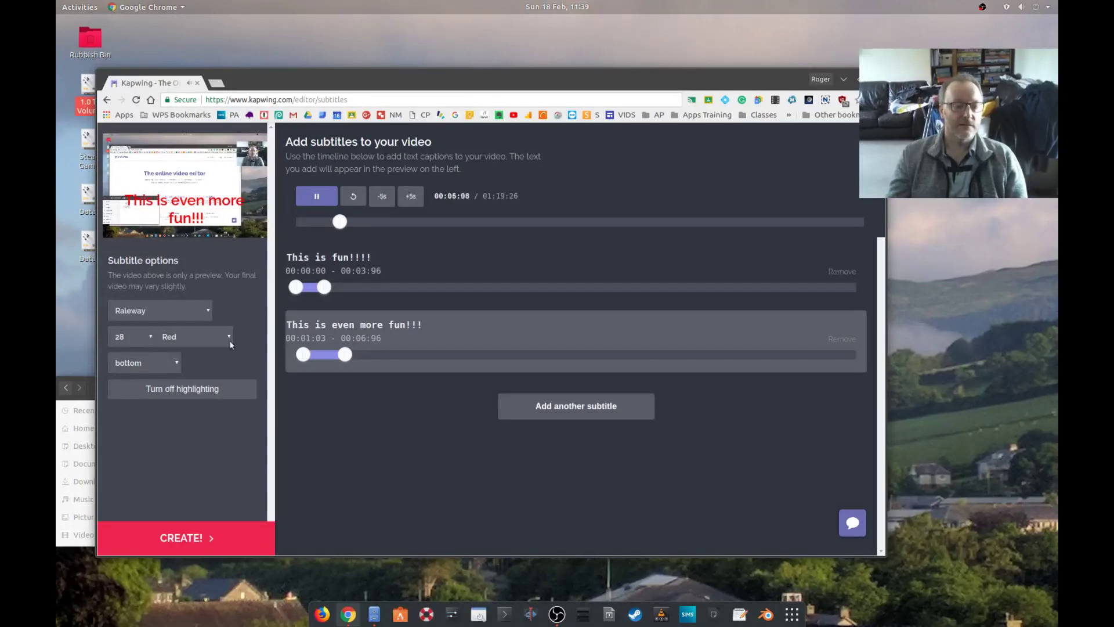
Try the caption position at the top, then back at the bottom, while replaying the preview.
click(365, 258)
click(360, 298)
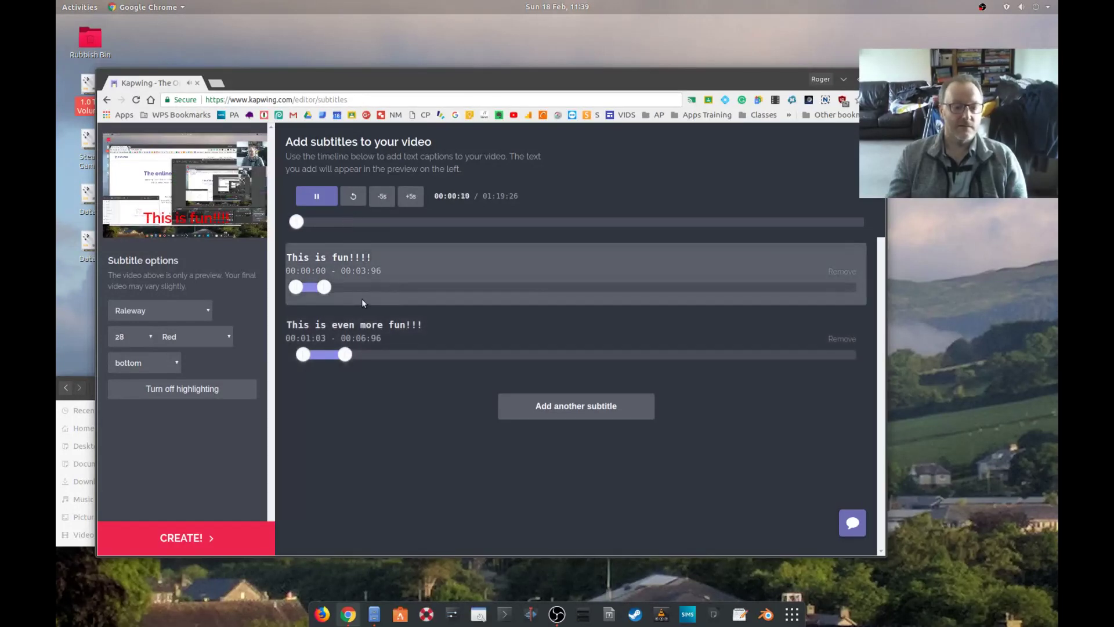
click(159, 368)
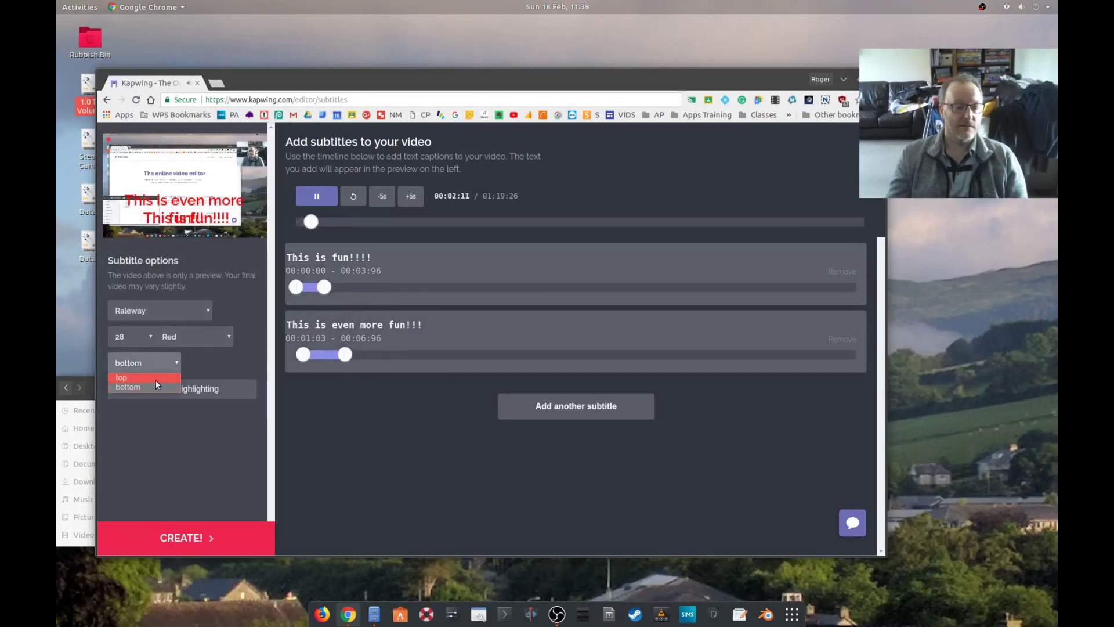
click(152, 379)
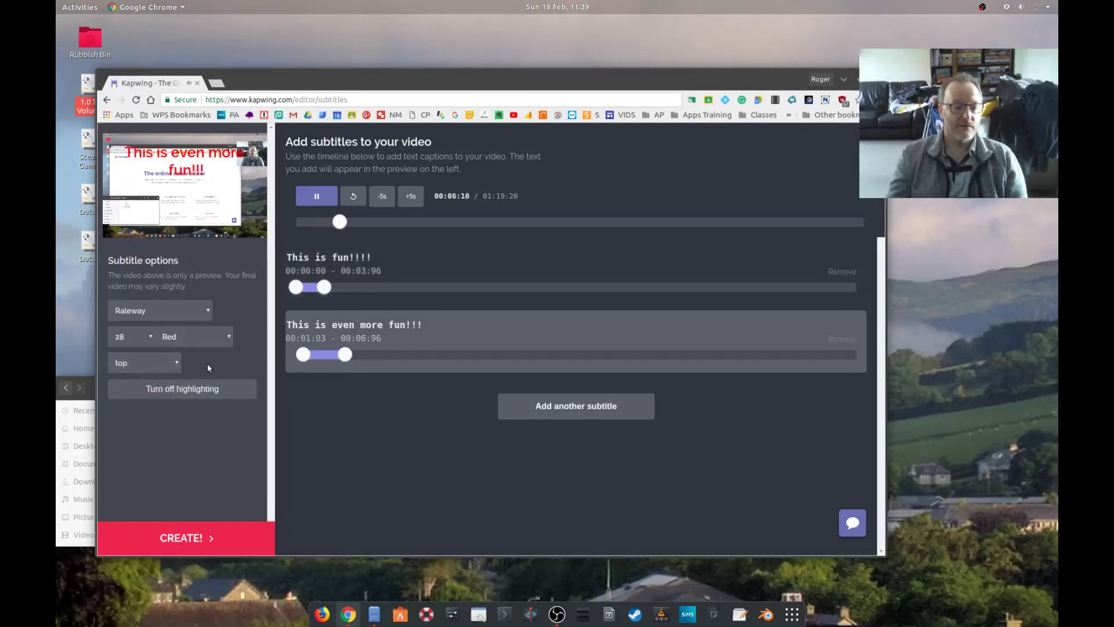
click(162, 361)
click(147, 384)
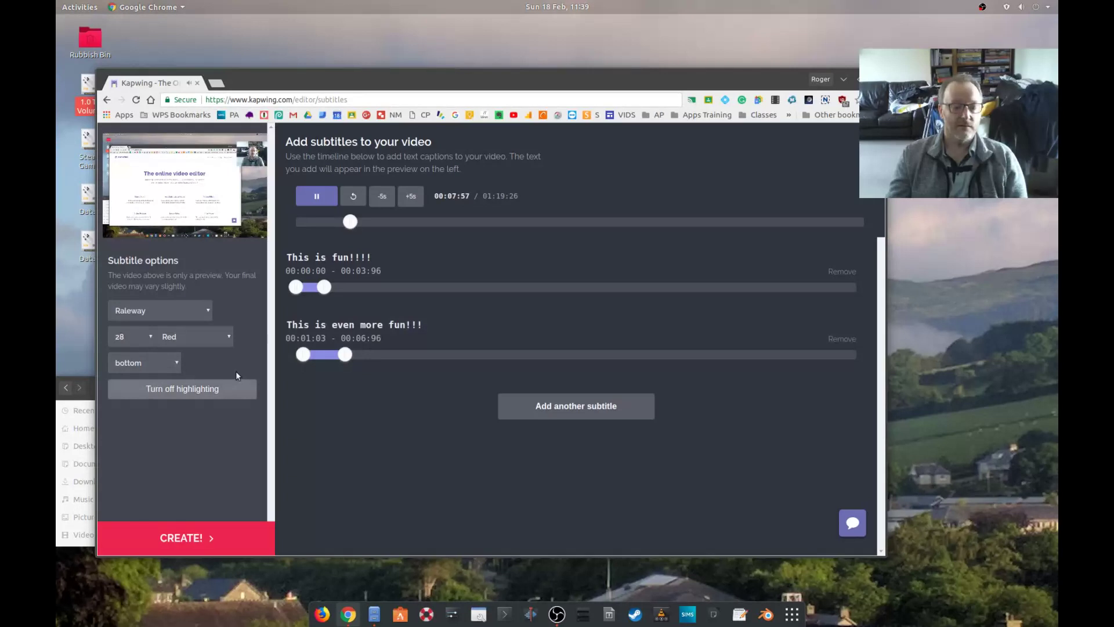
Set the captions to the top of the video and play the preview.
click(391, 325)
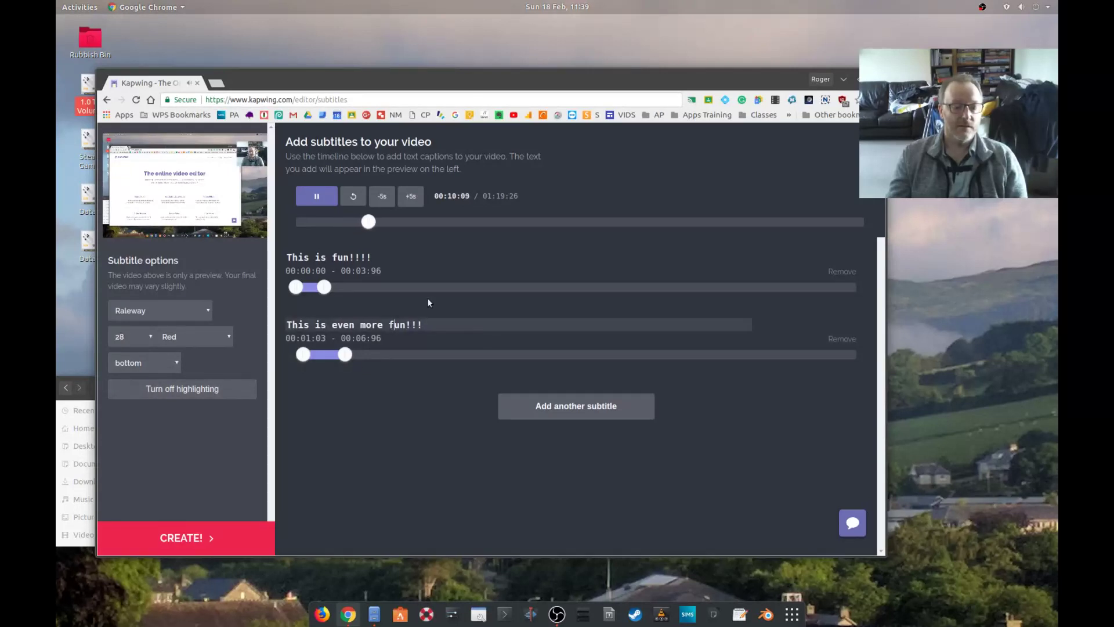
key(Return)
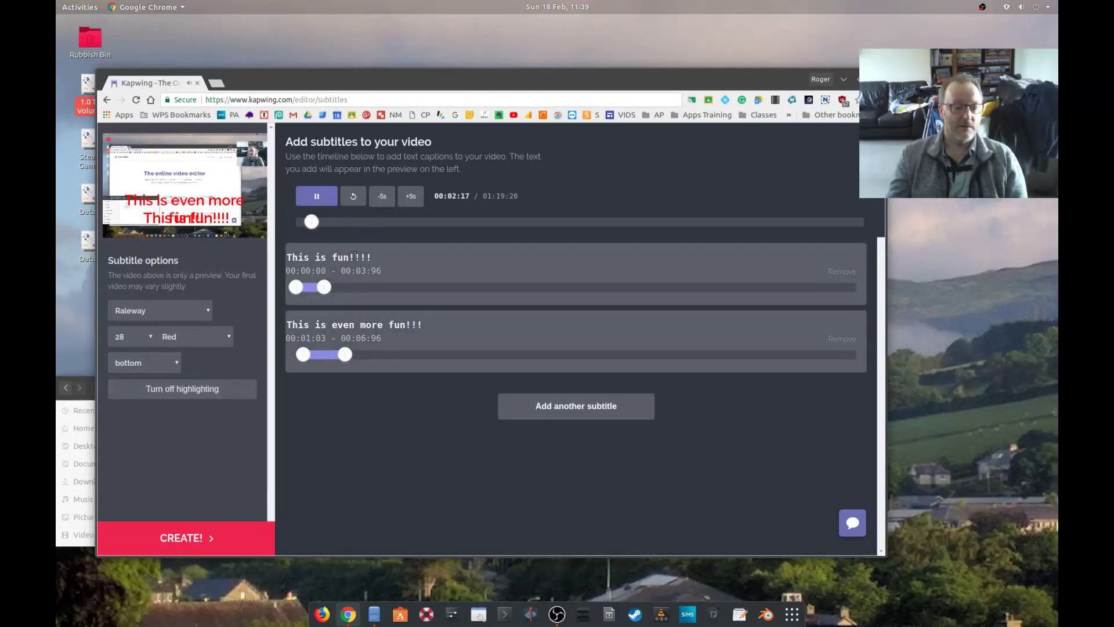
click(448, 258)
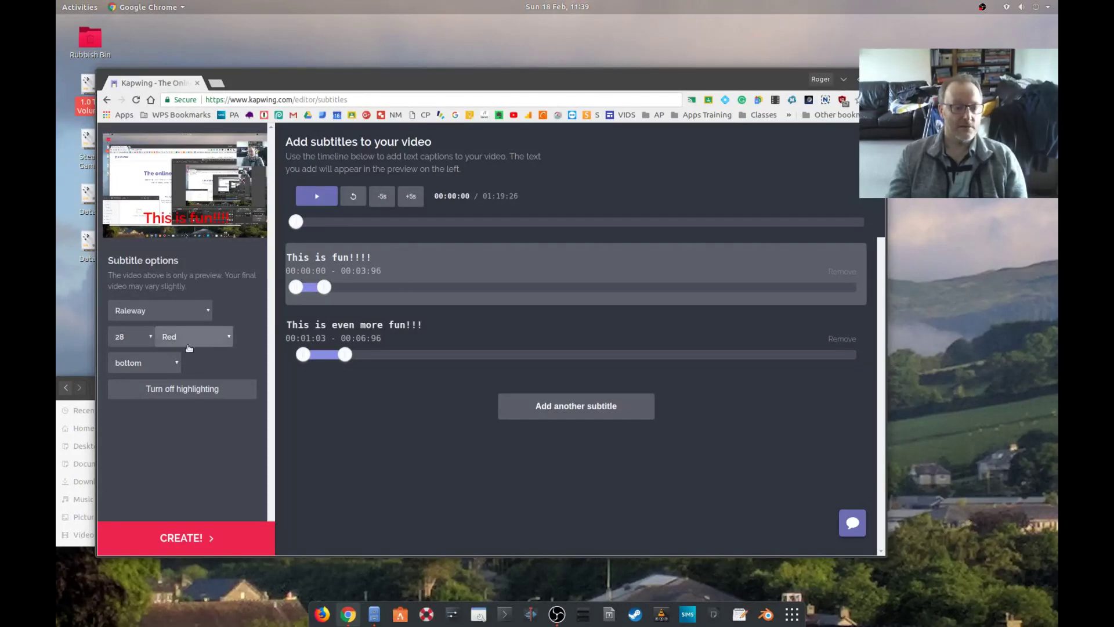
click(155, 369)
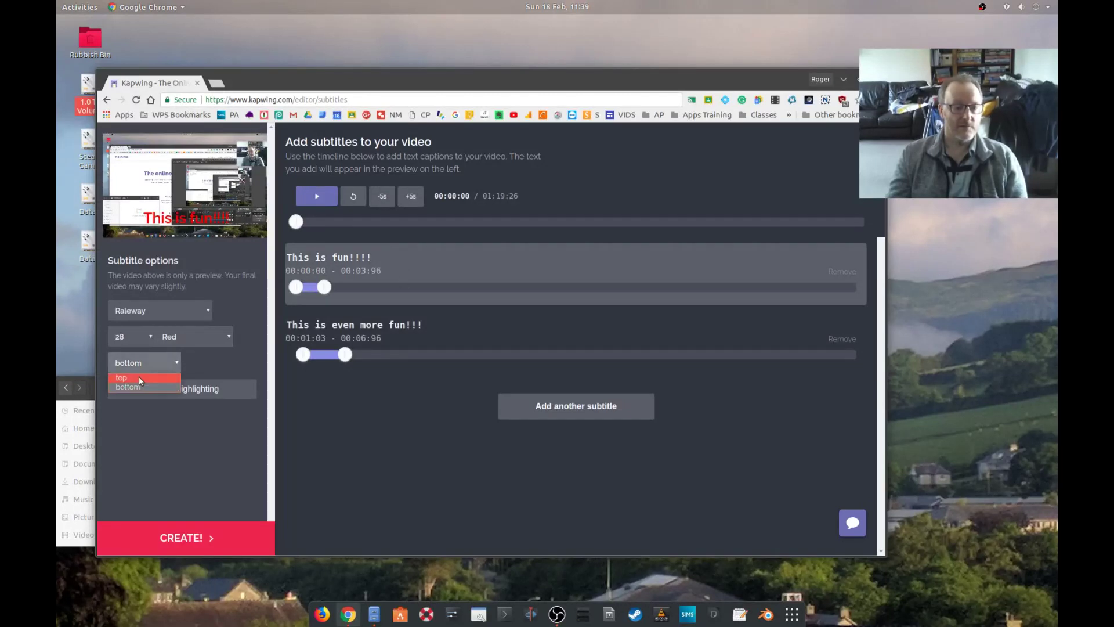
click(138, 377)
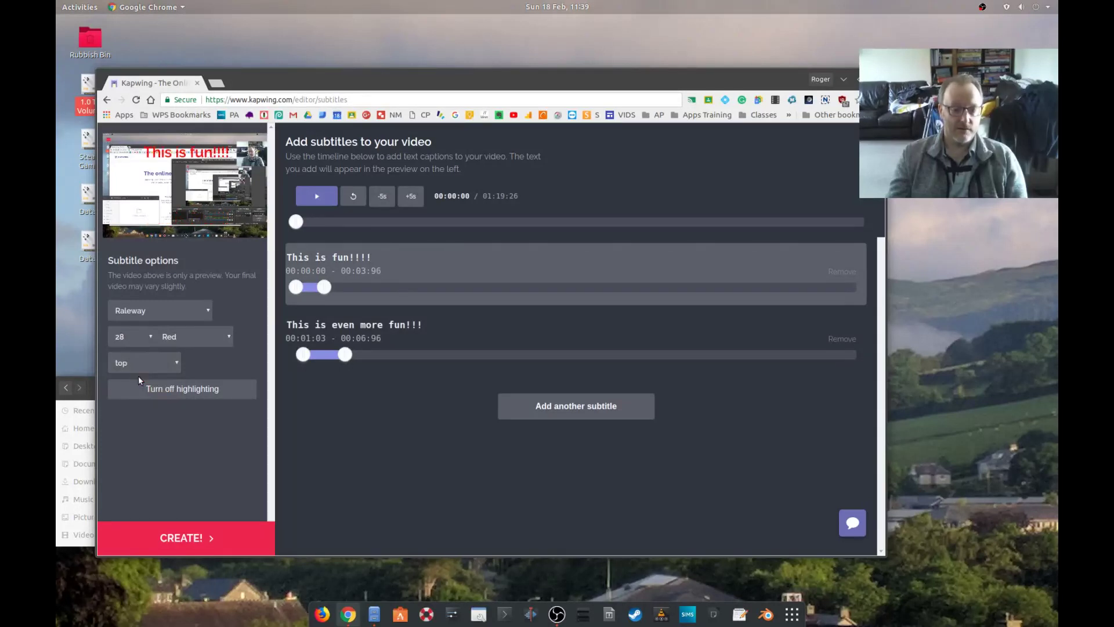
key(space)
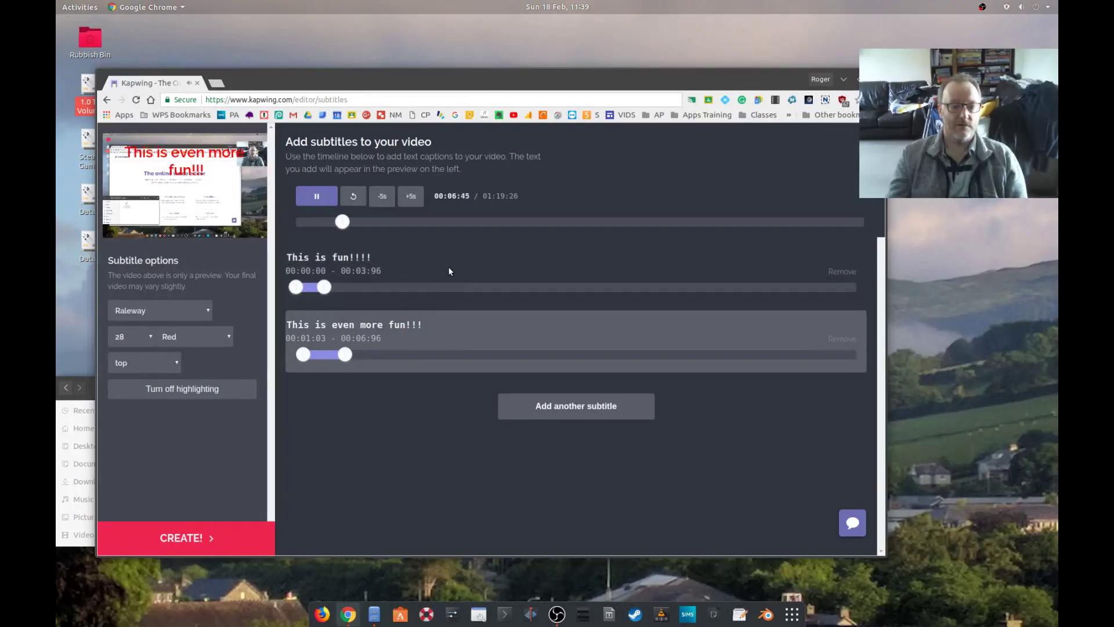
Extend the second subtitle to end at 00:20:02 and move the captions to the bottom.
click(502, 342)
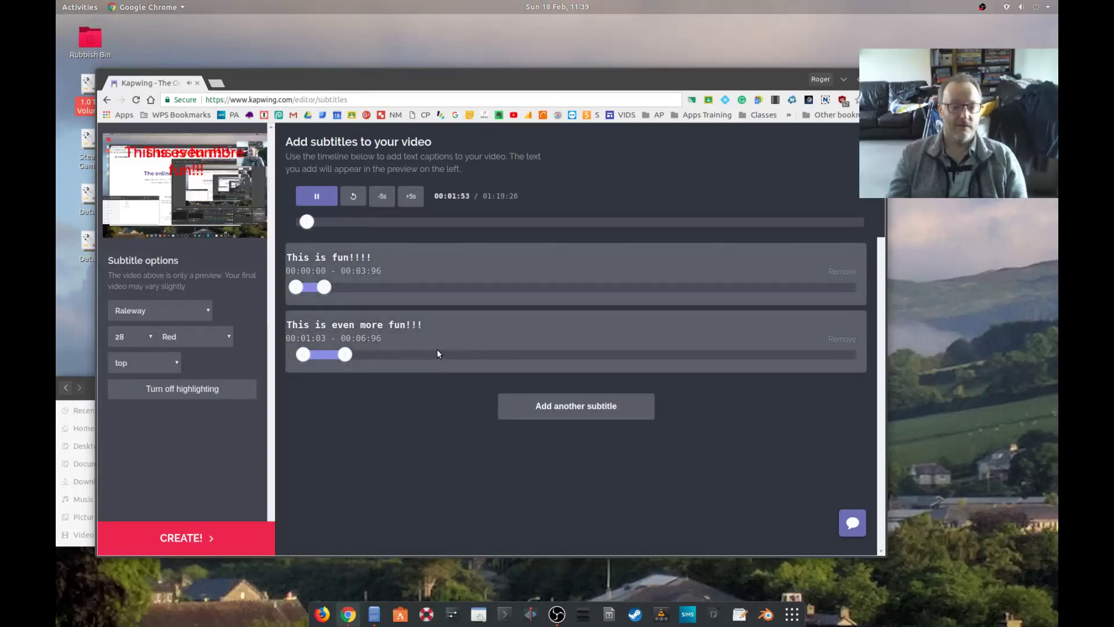
click(438, 353)
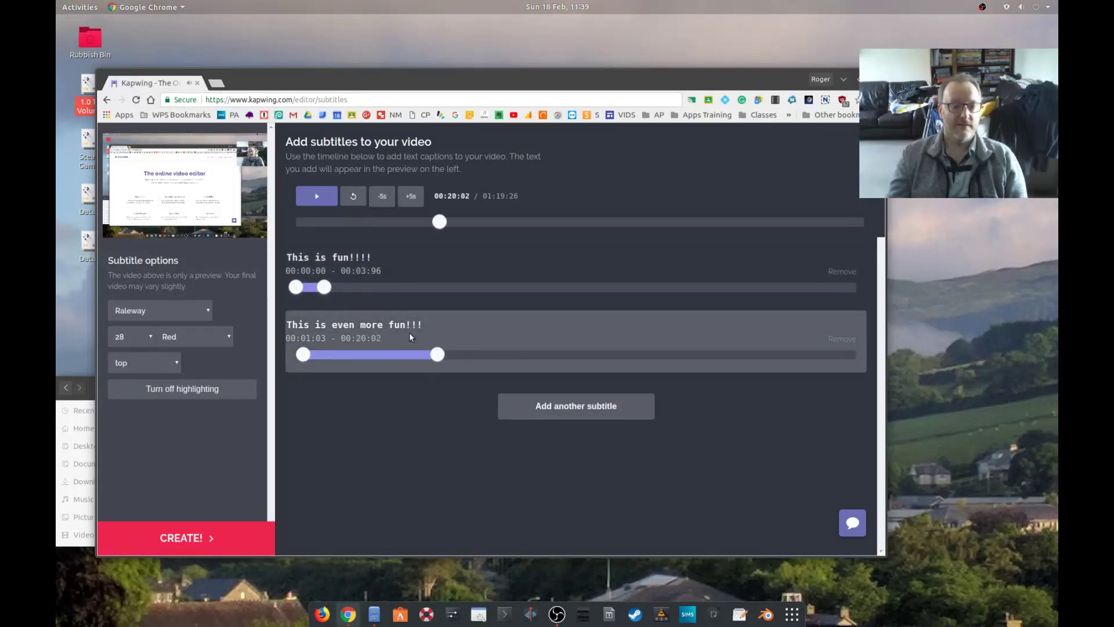
click(170, 366)
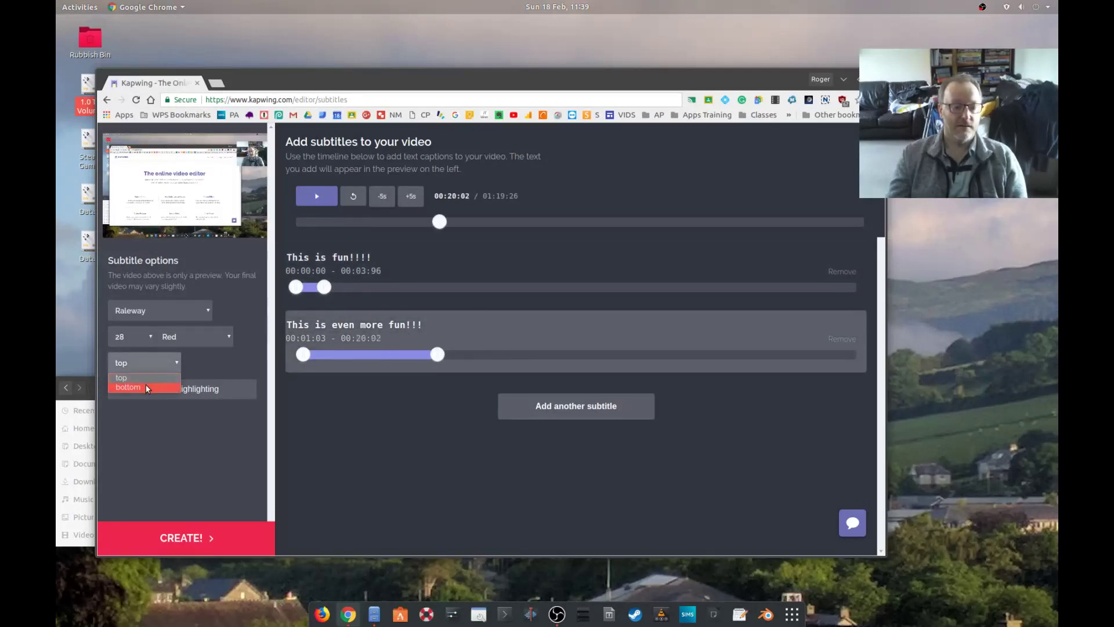
click(128, 387)
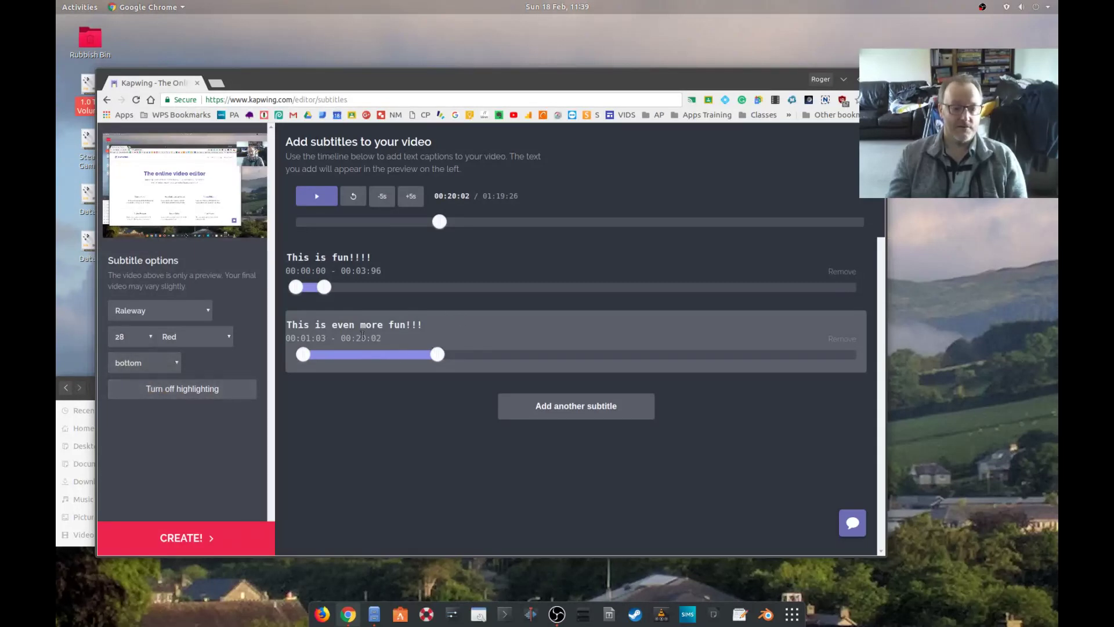
Time the second caption 00:15:36–00:27:13, end the first at 00:13:81, and place captions at the top.
click(451, 277)
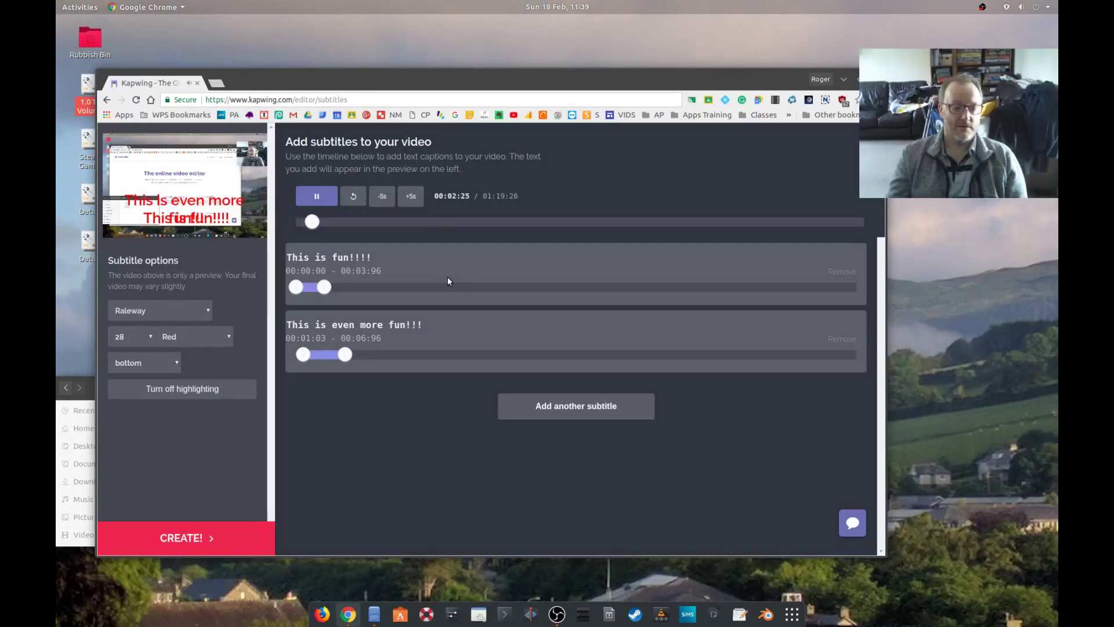
click(360, 358)
drag(347, 354, 487, 355)
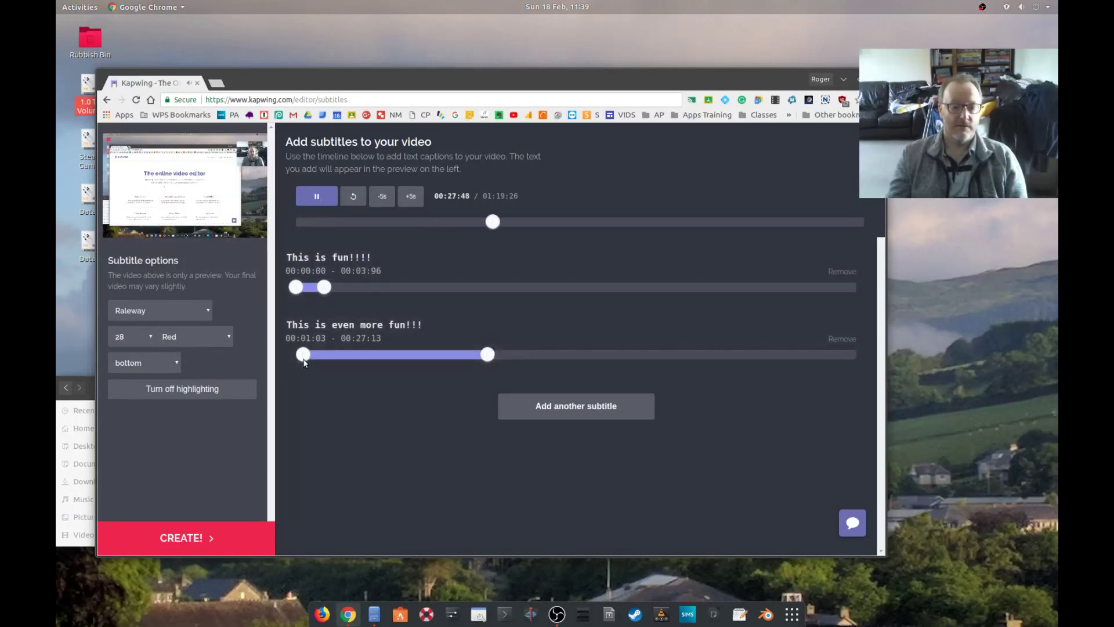
drag(303, 355, 405, 355)
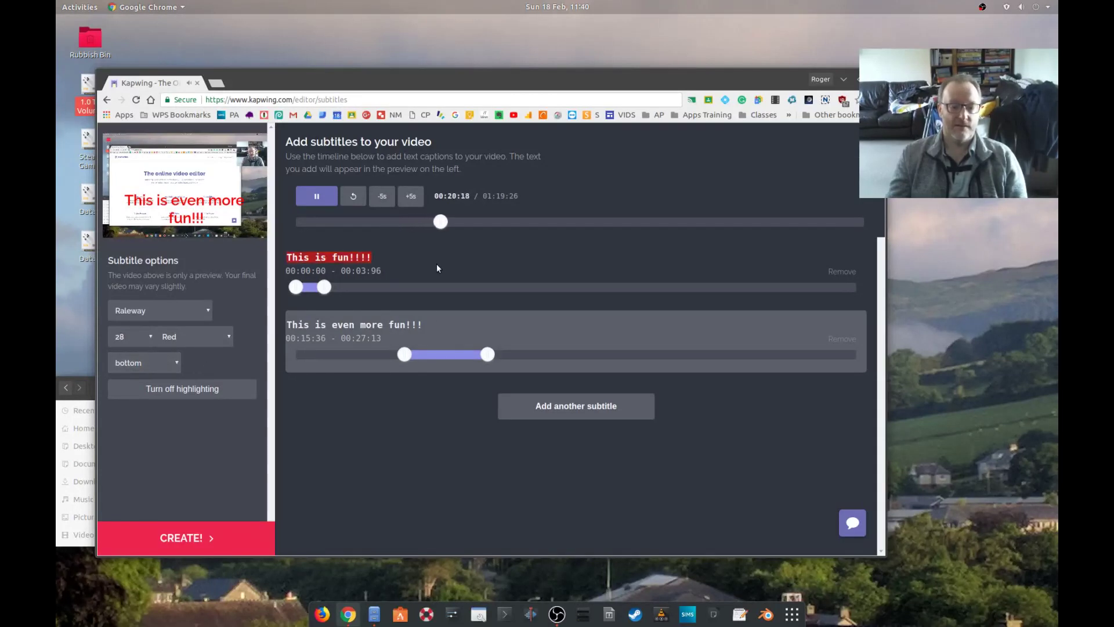
drag(324, 287, 392, 287)
click(176, 362)
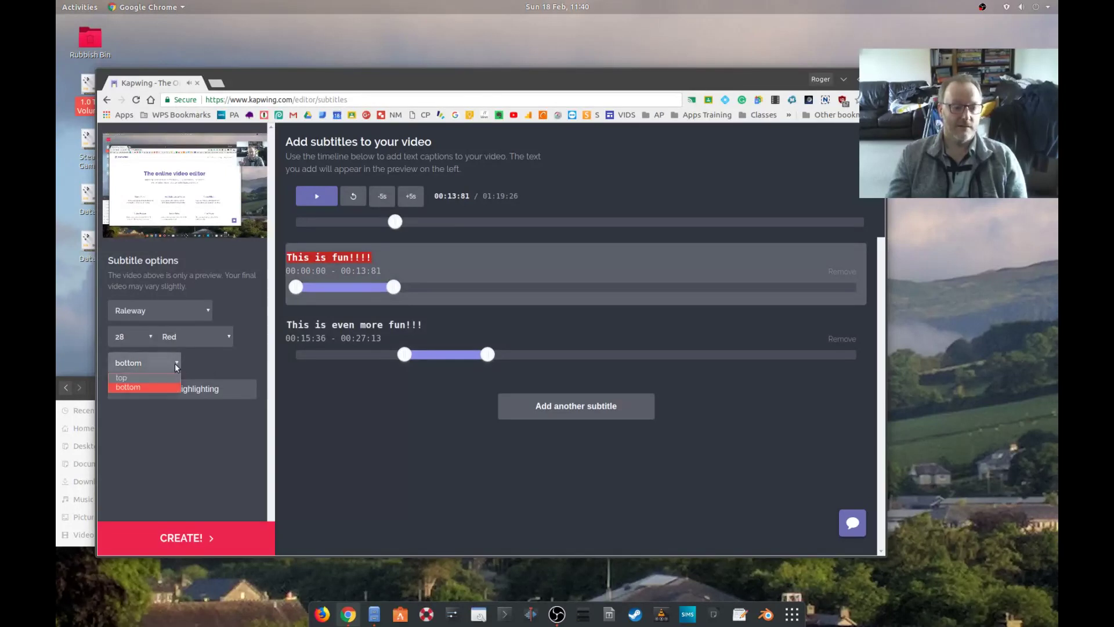
click(163, 379)
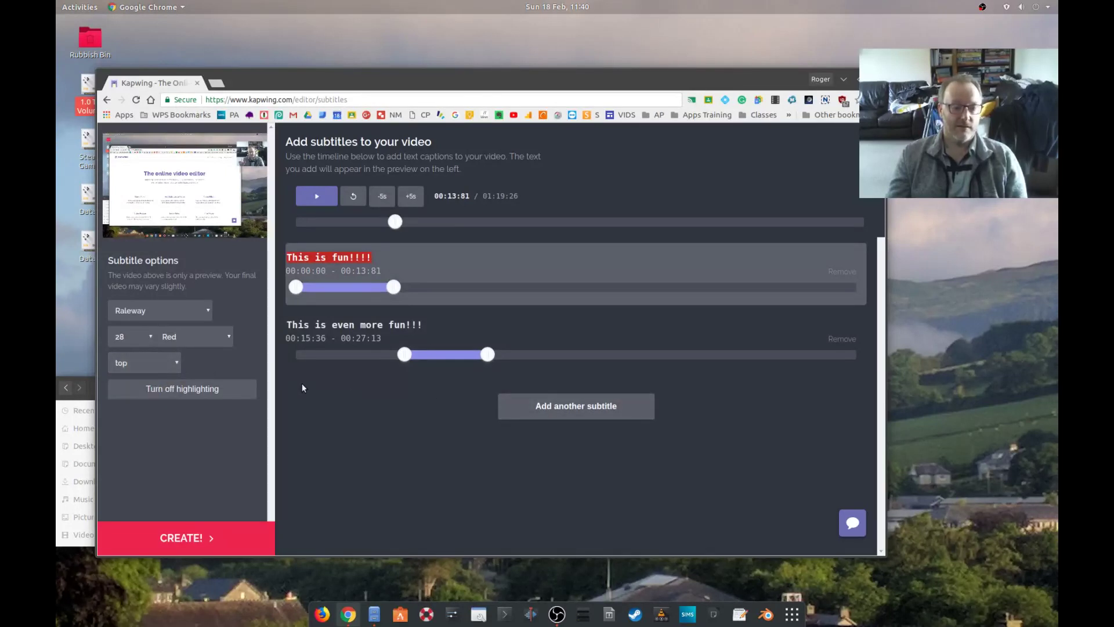
click(439, 325)
Add an empty third caption after the second and render the captioned video.
click(492, 355)
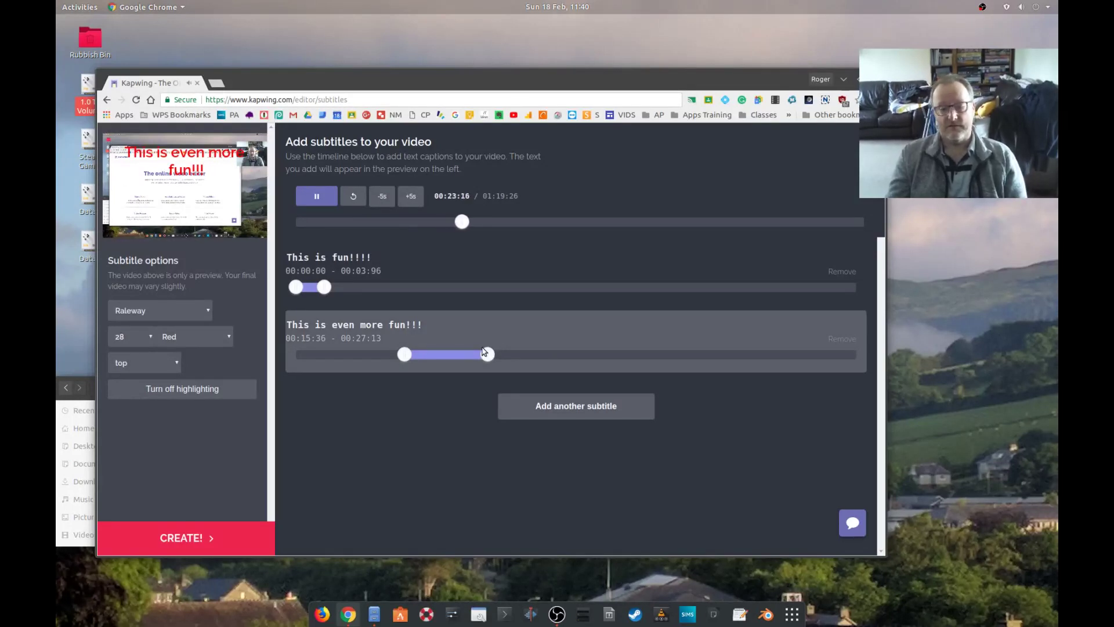
click(553, 411)
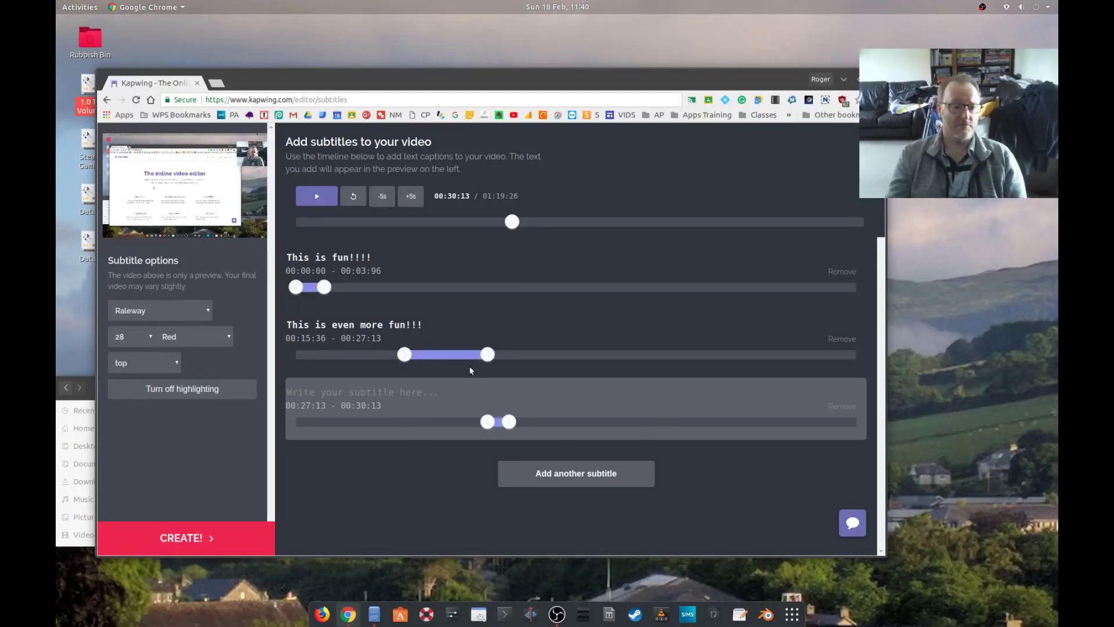
click(201, 528)
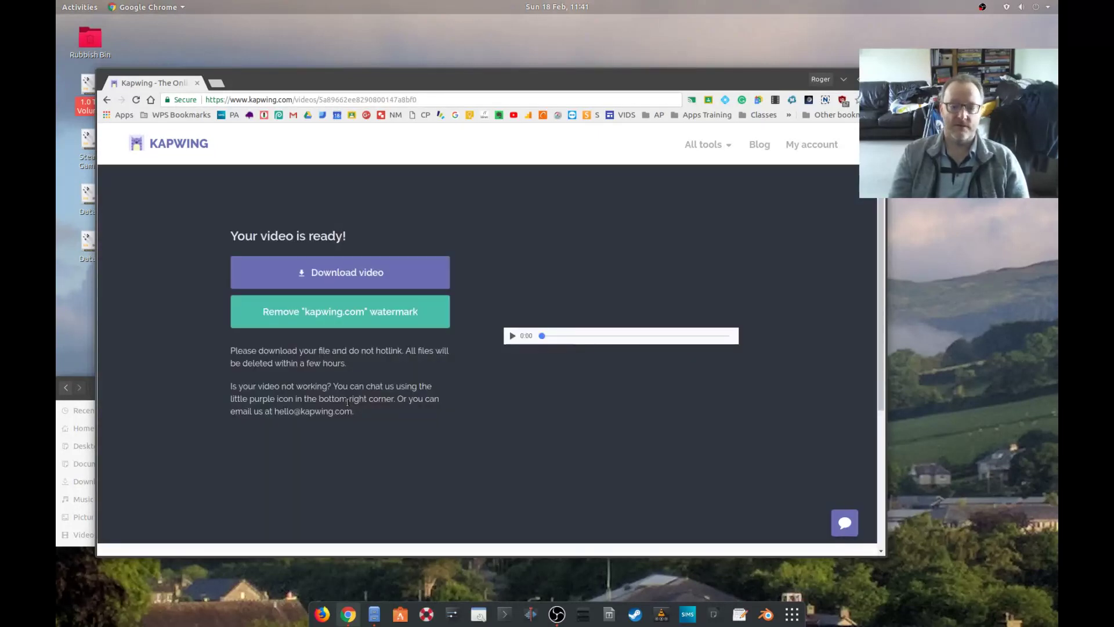
Check the second caption in the preview, then download the captioned video as an MP4.
mouse_move(590, 366)
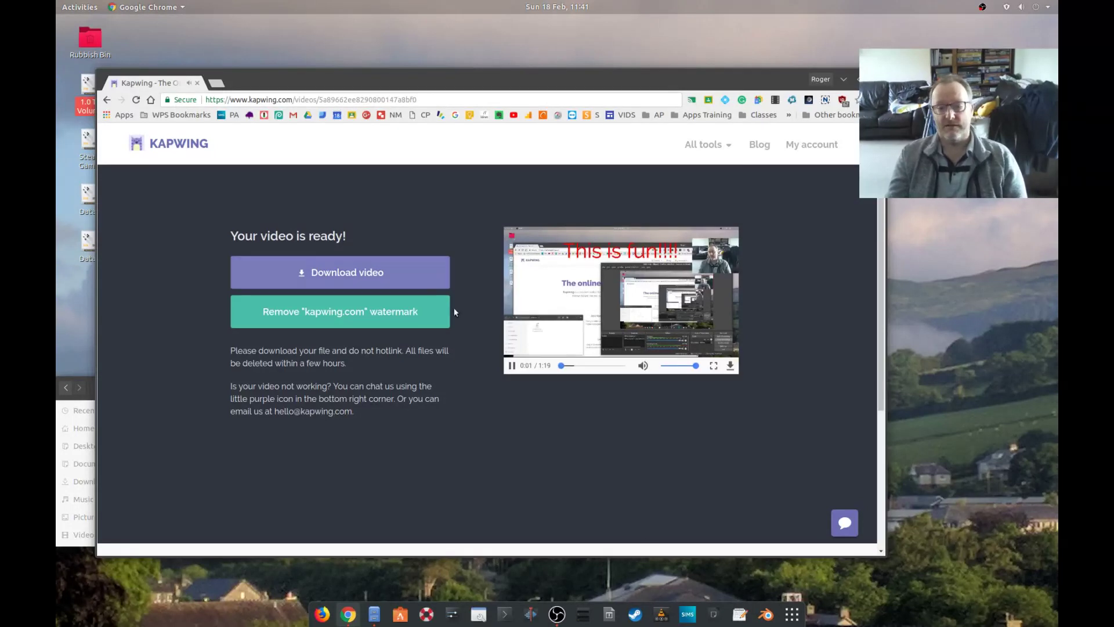
click(580, 365)
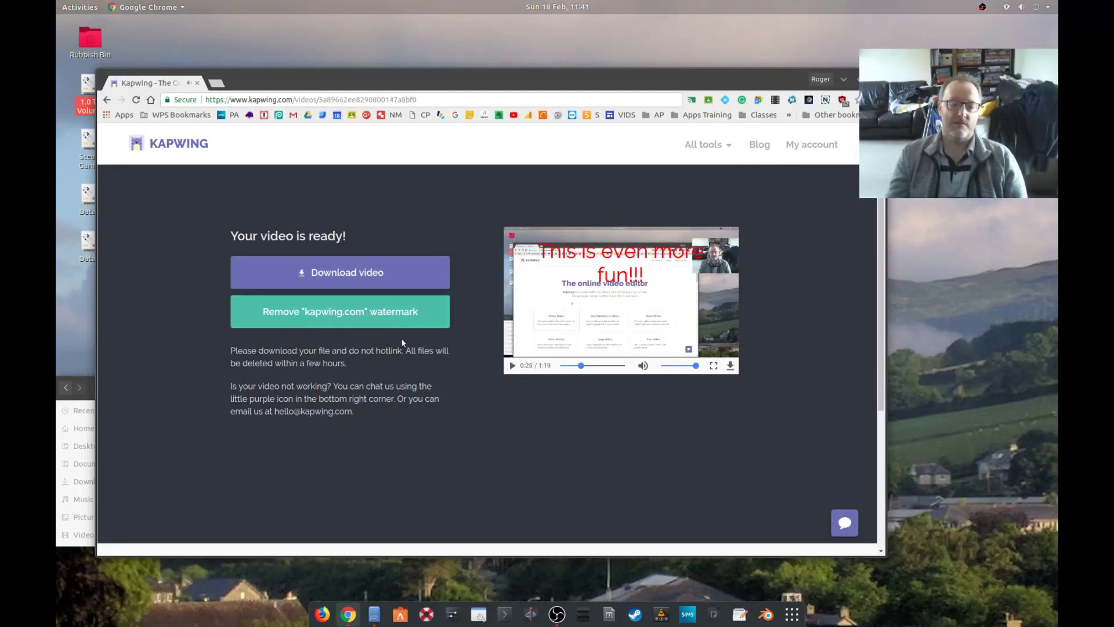
click(350, 277)
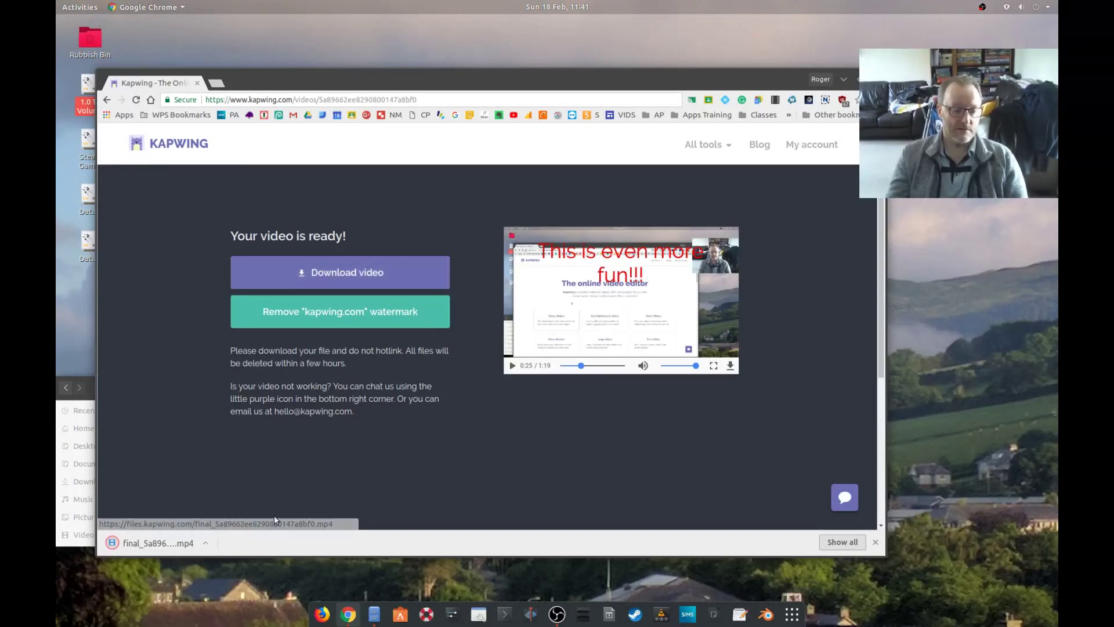
click(205, 543)
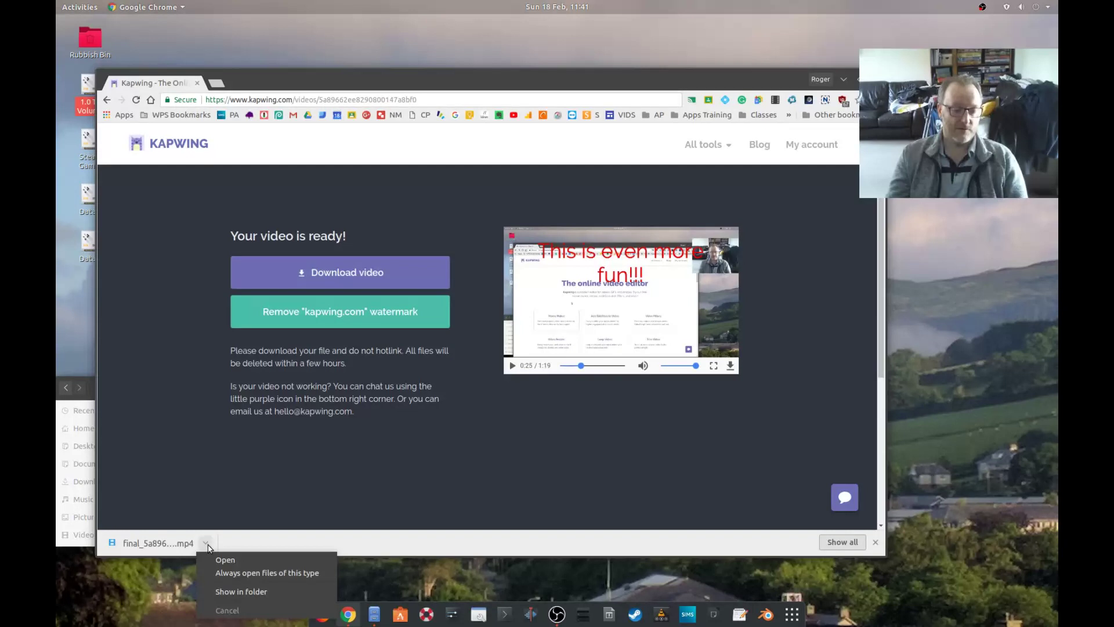
Open the downloaded final_5a896....mp4 from Chrome's download shelf to play it in VLC.
click(237, 560)
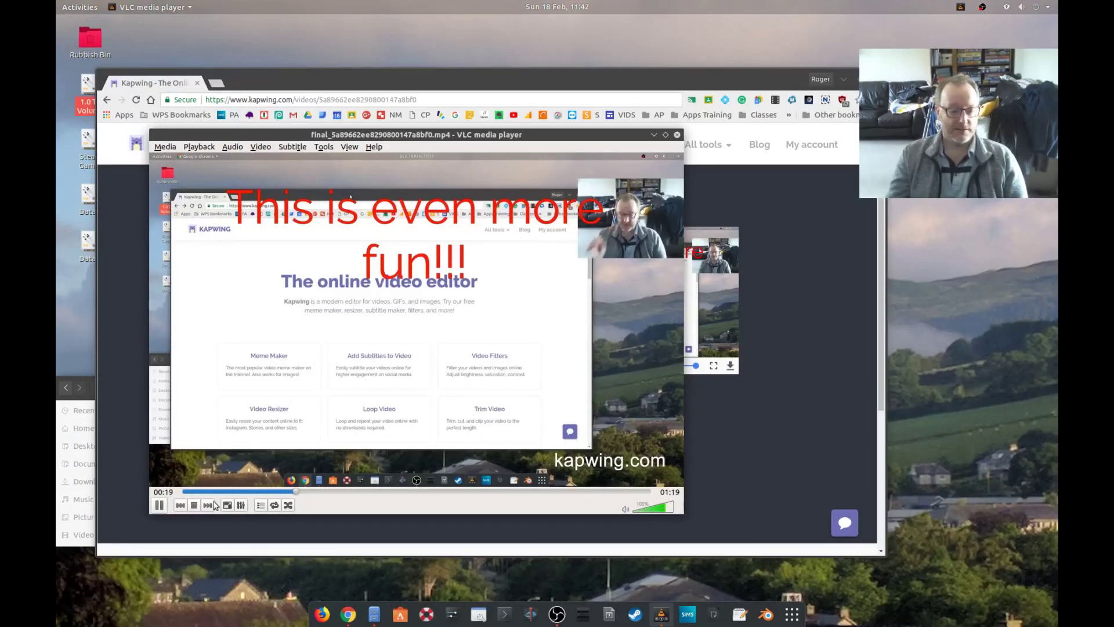
Scrub back and forward in VLC to check both captions, then close VLC.
click(196, 492)
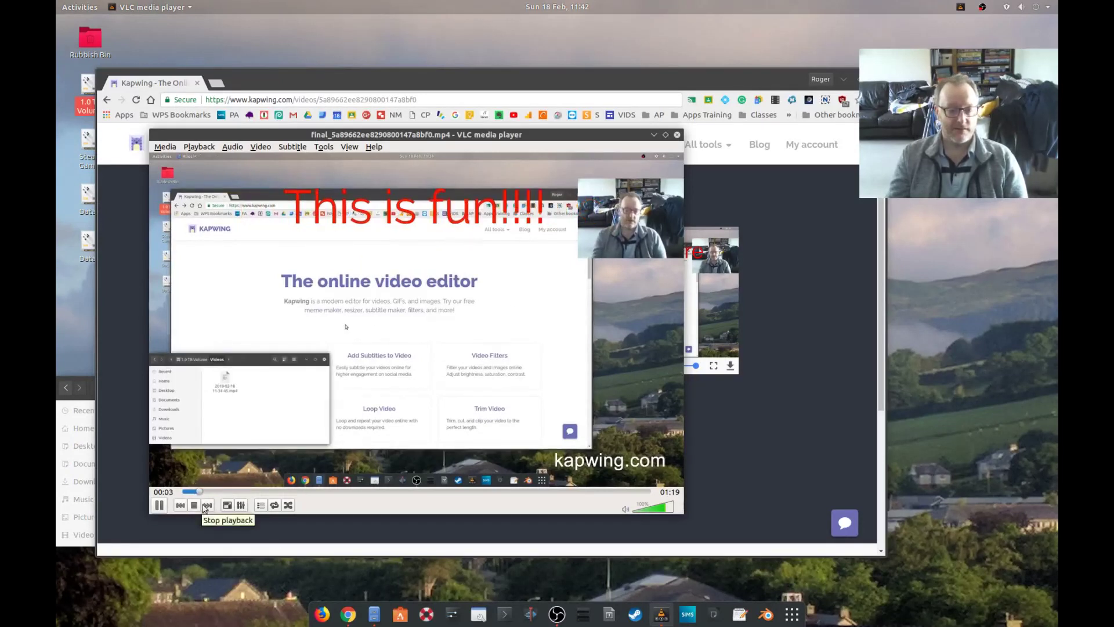
click(247, 492)
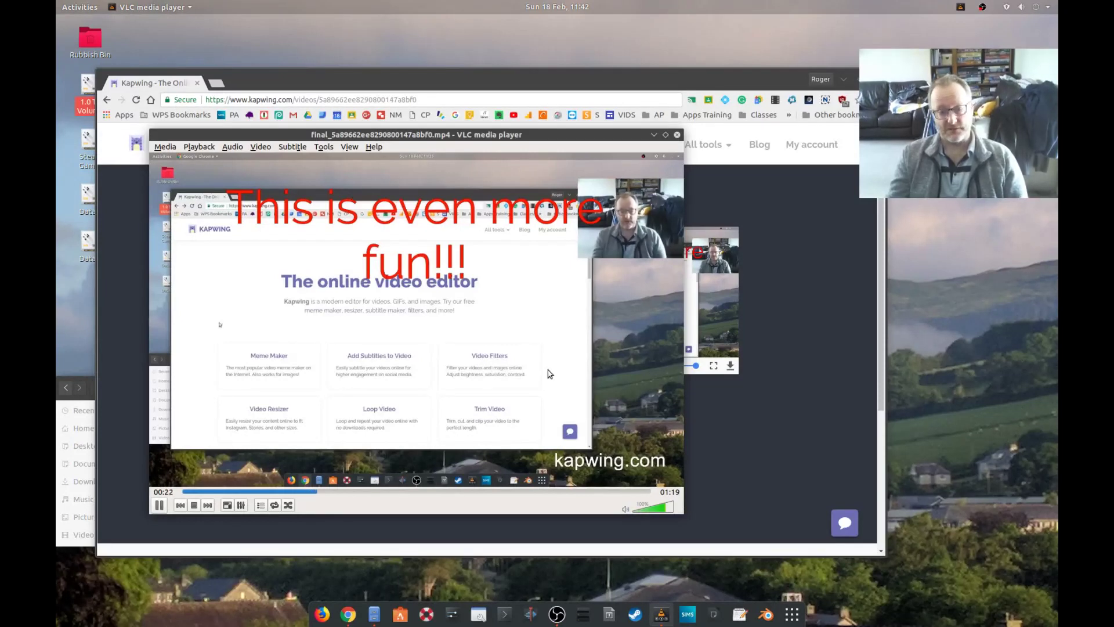
click(677, 135)
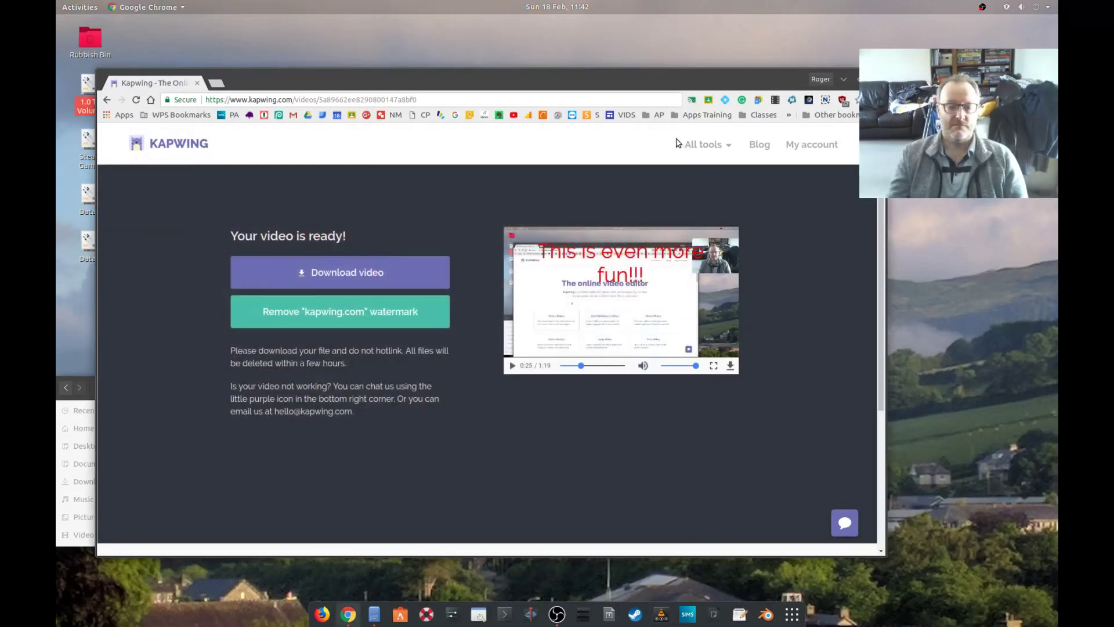
Go back through the subtitle pages to the Kapwing home page.
click(104, 99)
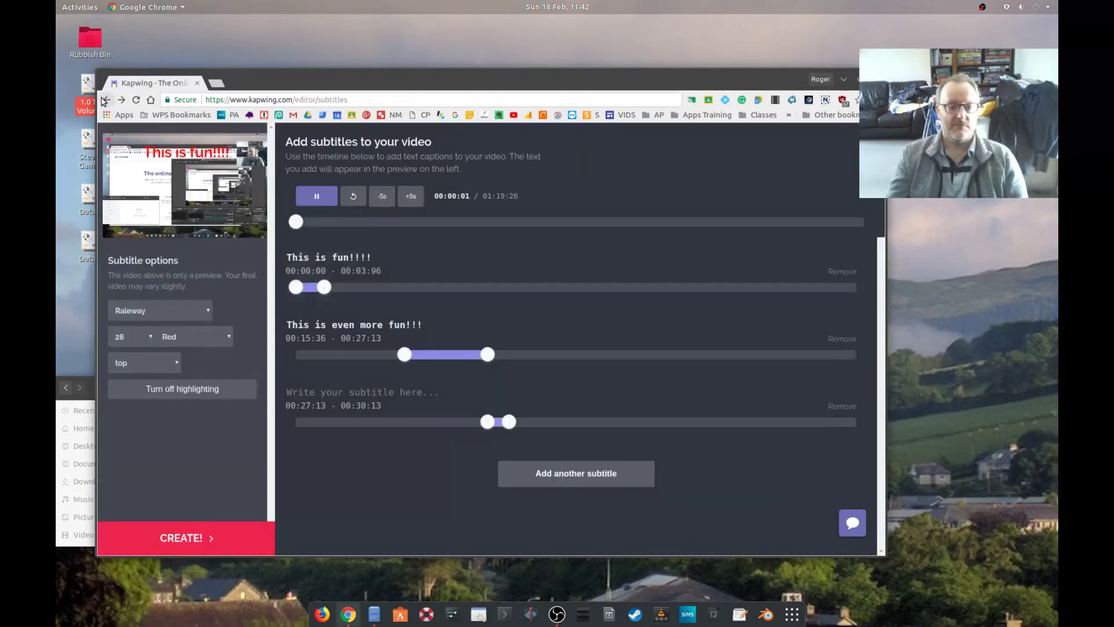
click(106, 100)
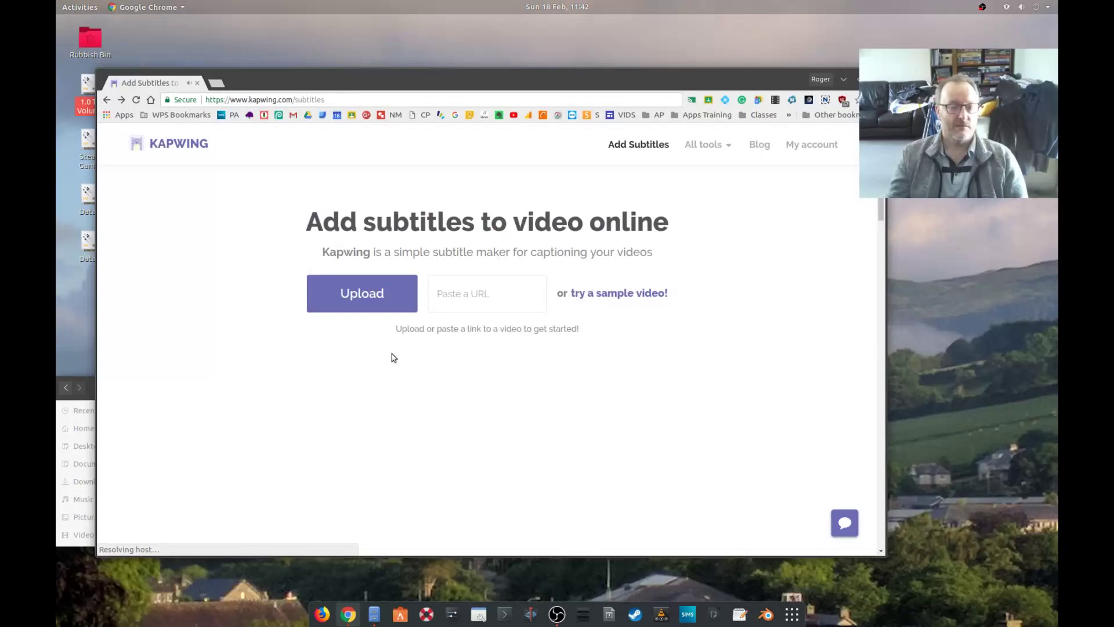
click(107, 100)
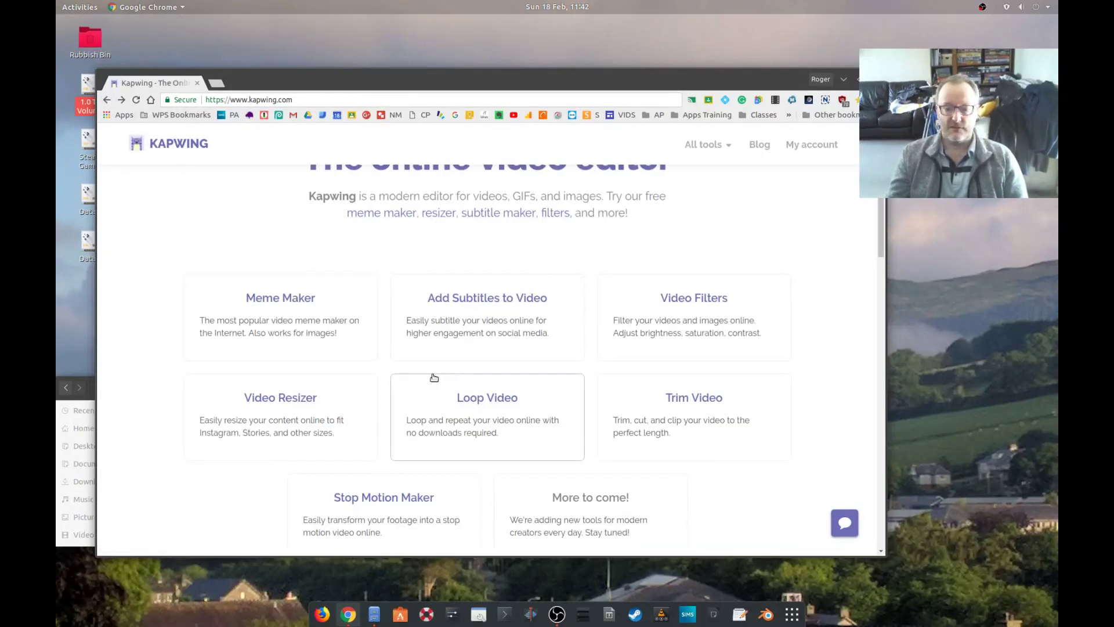
Look over the Video Filters page, then return to the home page.
click(675, 331)
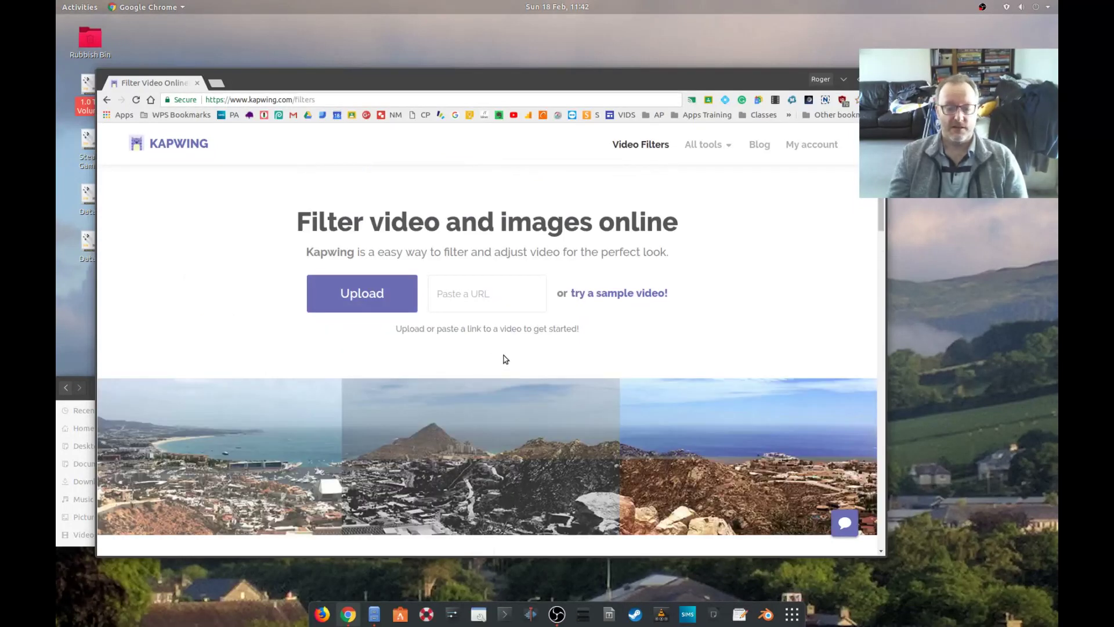
scroll(513, 404, down, 3)
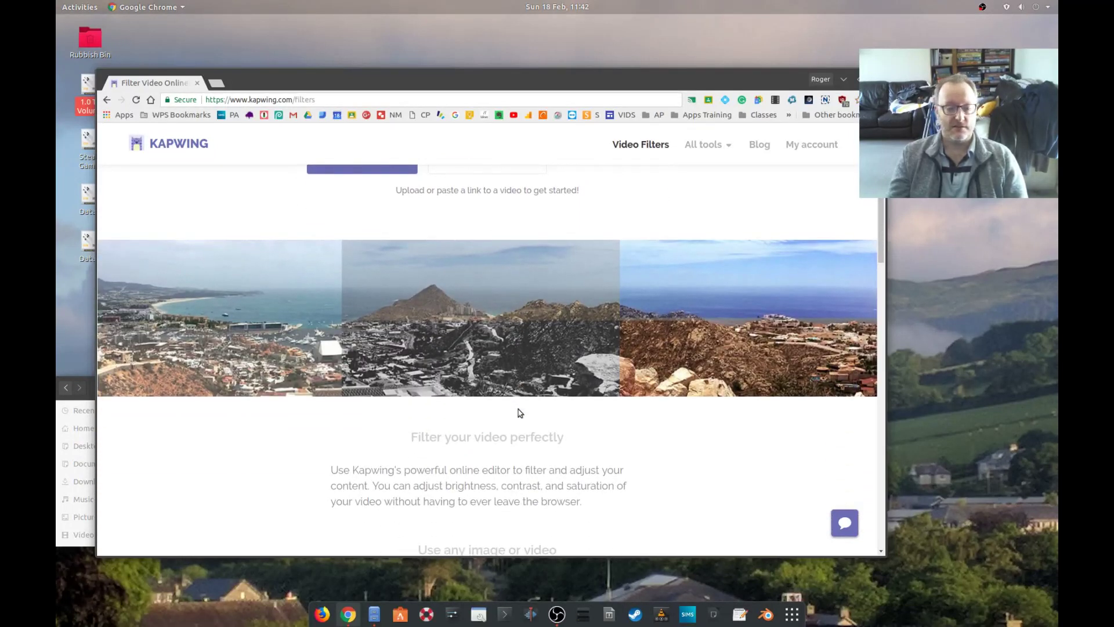
scroll(518, 412, up, 1)
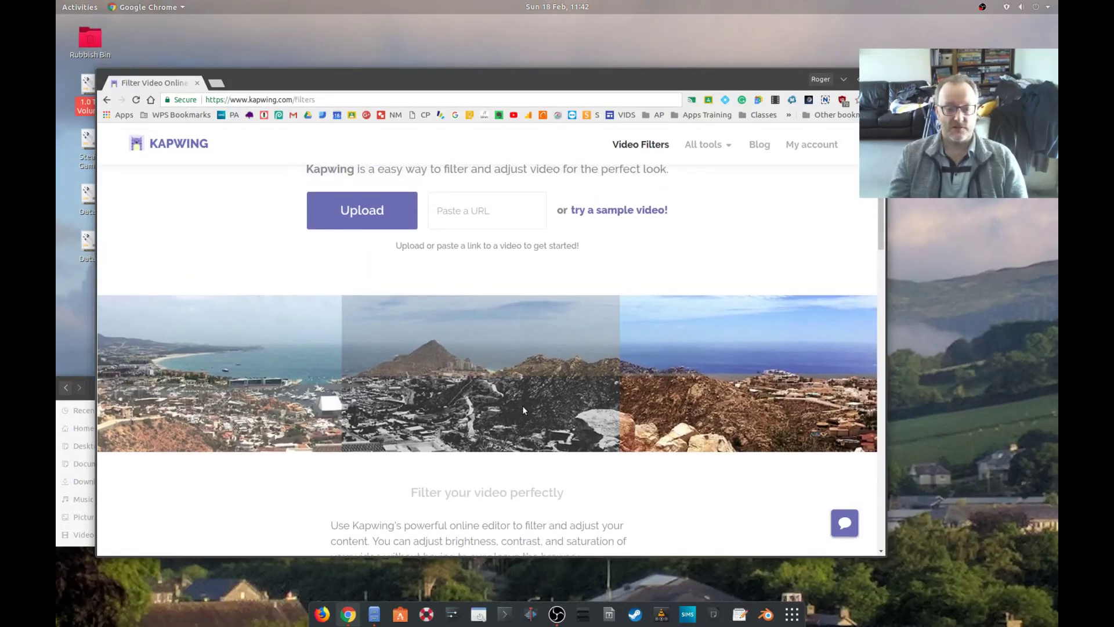
scroll(522, 405, up, 1)
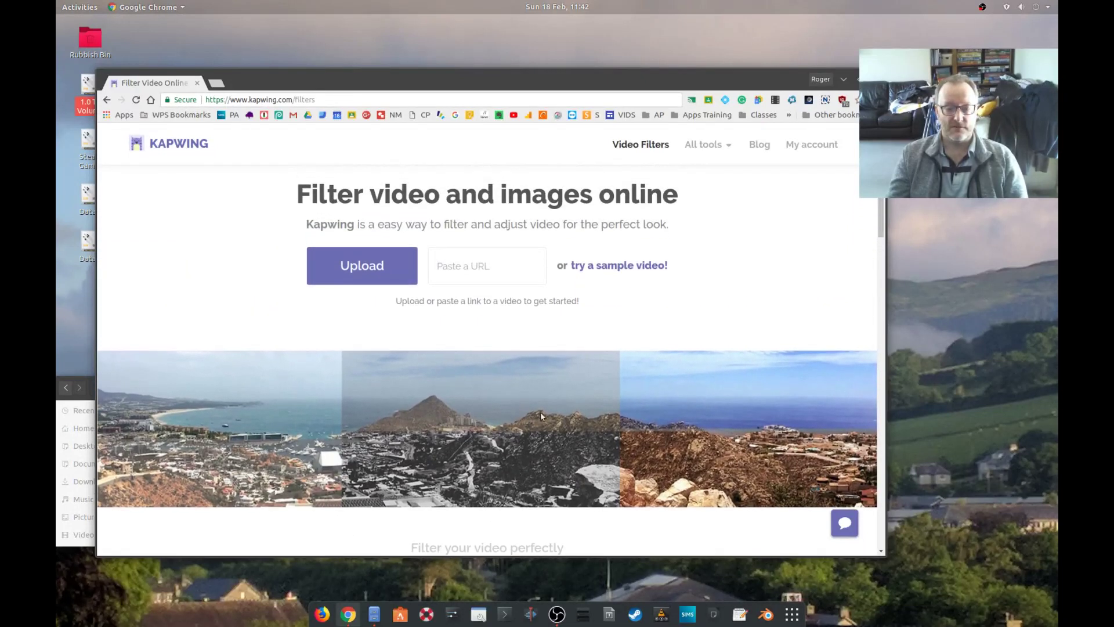
click(107, 100)
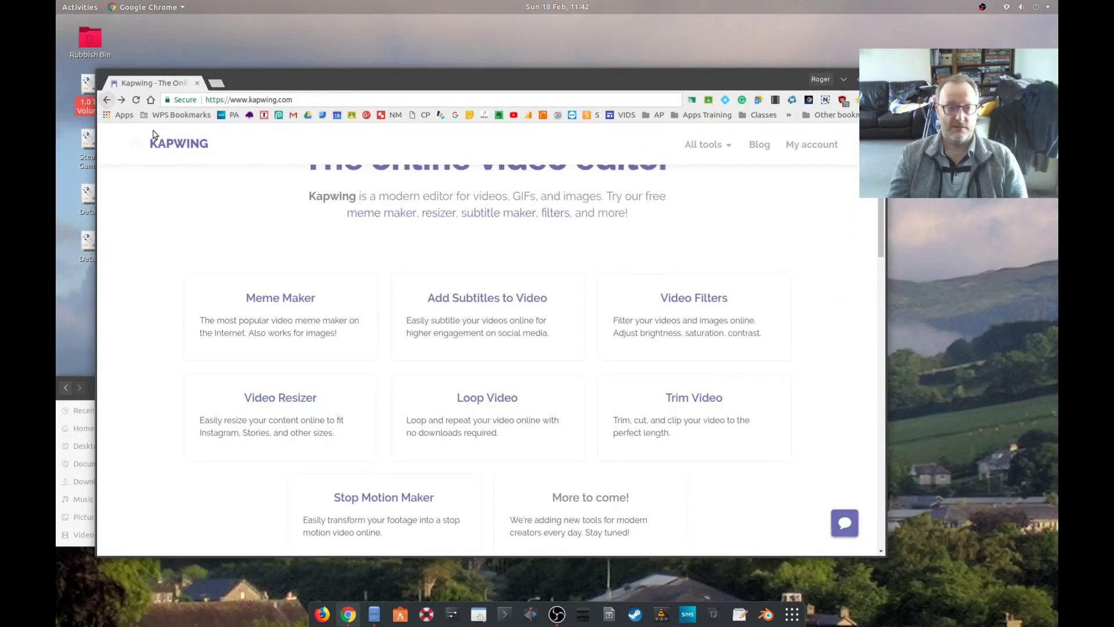
Look over the Video Resizer page, then return to the home page.
click(308, 428)
scroll(637, 374, down, 2)
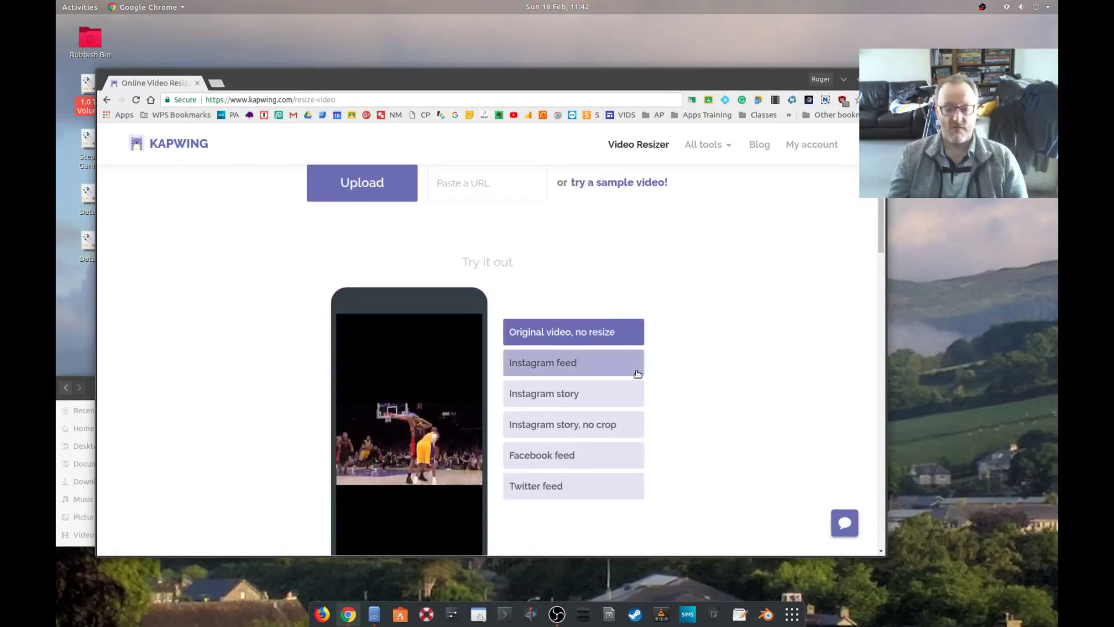
scroll(638, 374, up, 1)
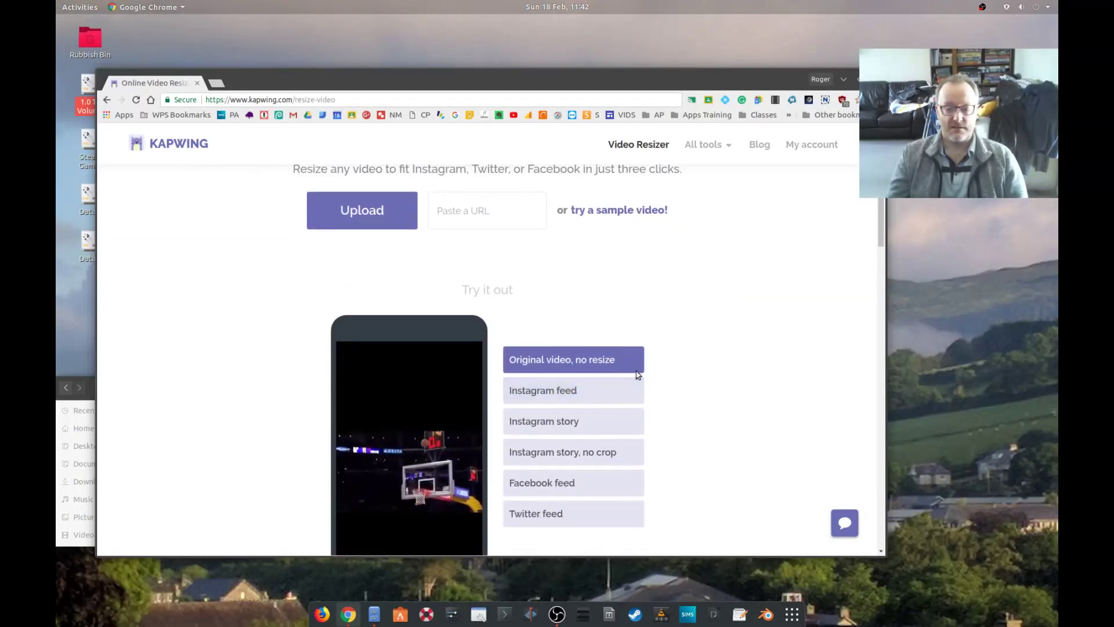
scroll(638, 374, down, 2)
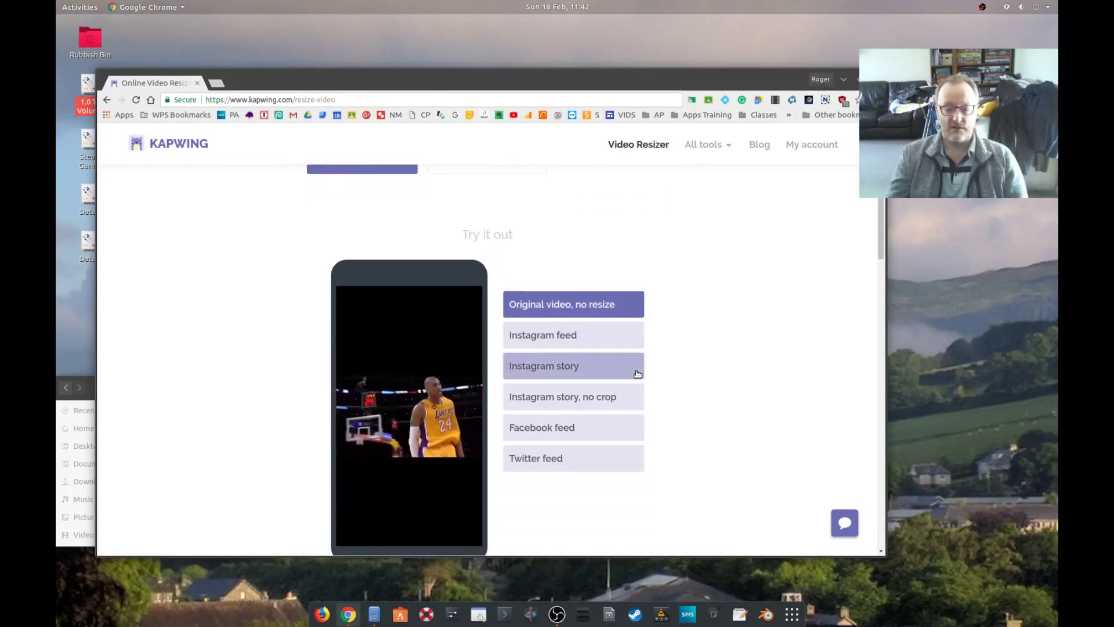
scroll(637, 373, up, 5)
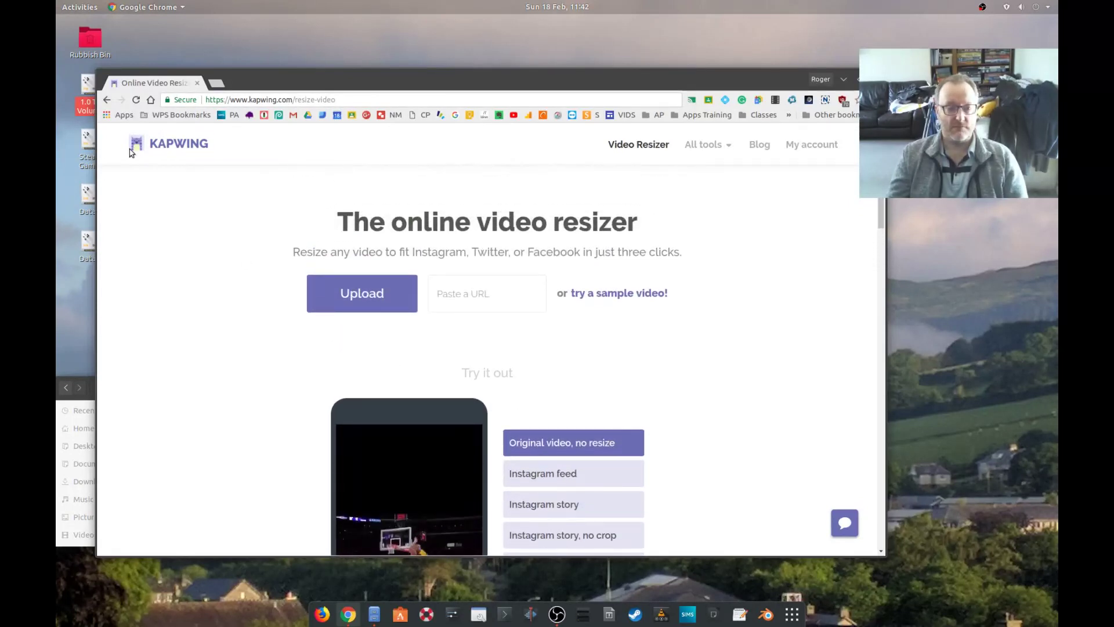
click(107, 100)
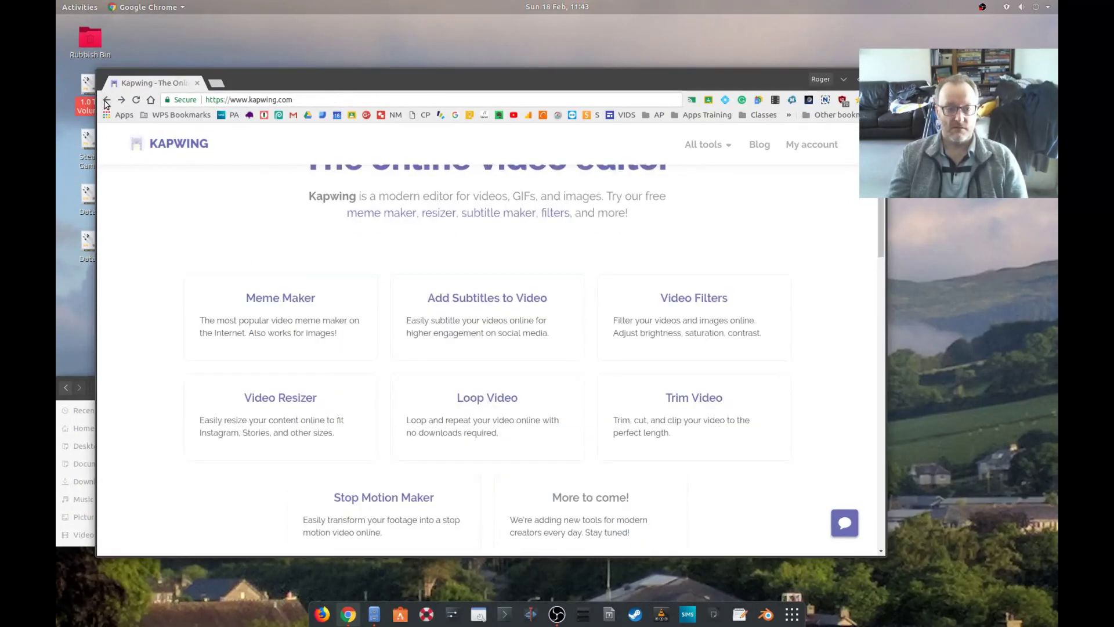
click(238, 379)
click(362, 293)
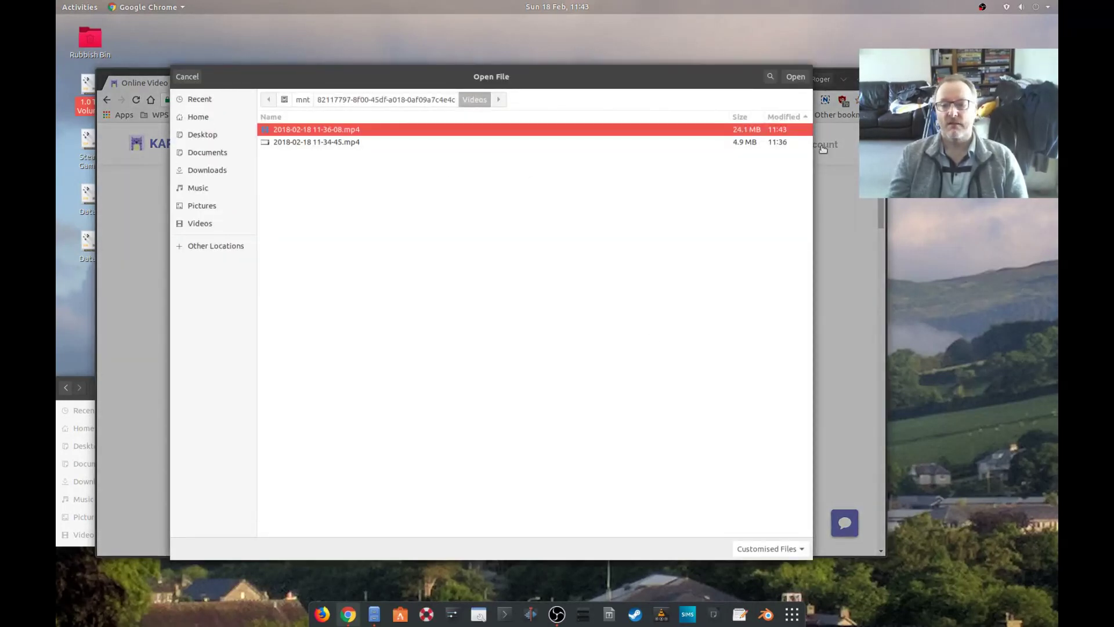
click(287, 142)
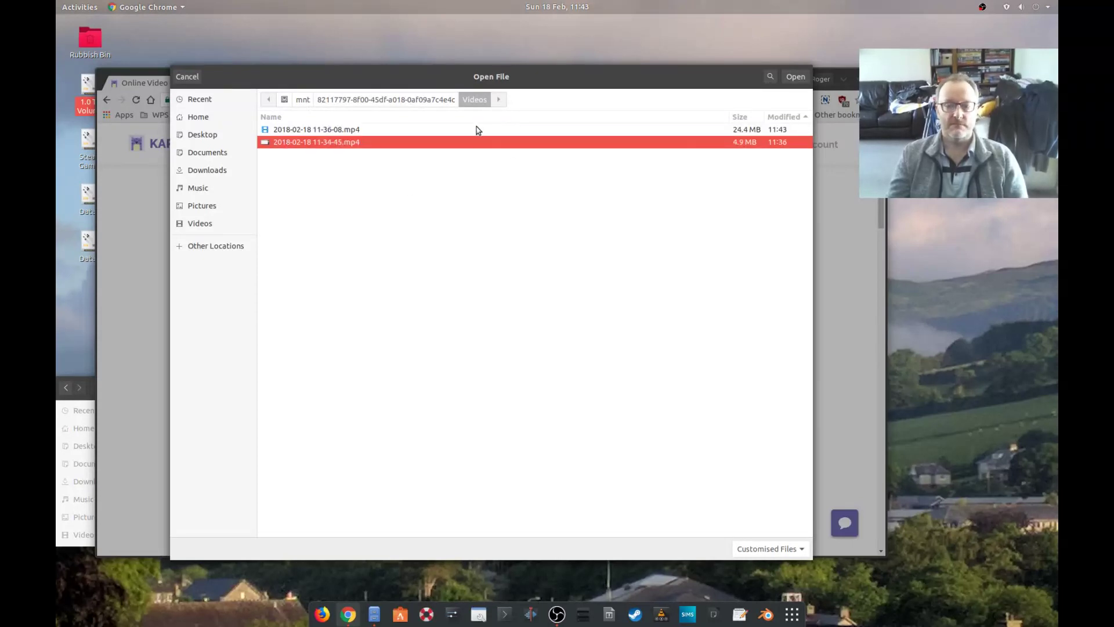
click(798, 80)
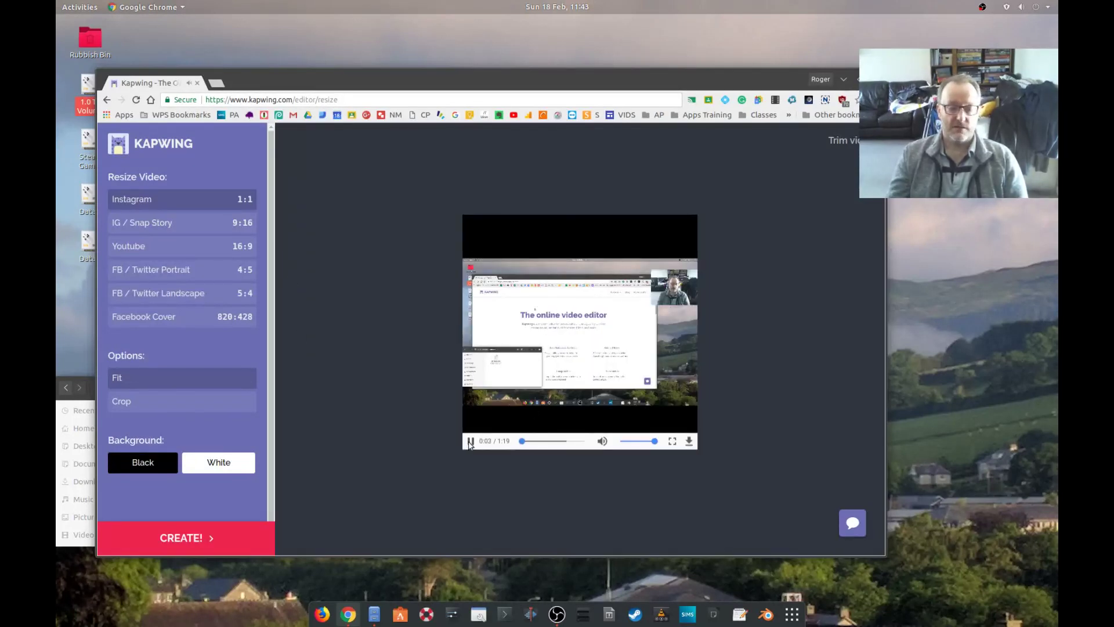
Preview the clip at 9:16, YouTube 16:9, 4:5, 5:4 and Facebook Cover sizes.
click(172, 224)
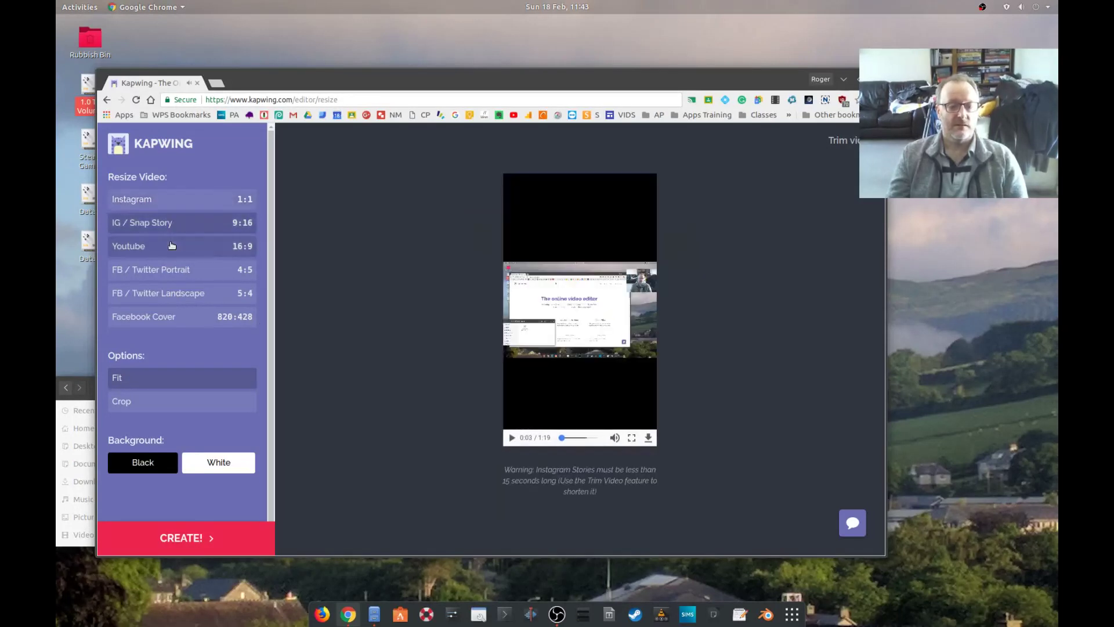
click(171, 248)
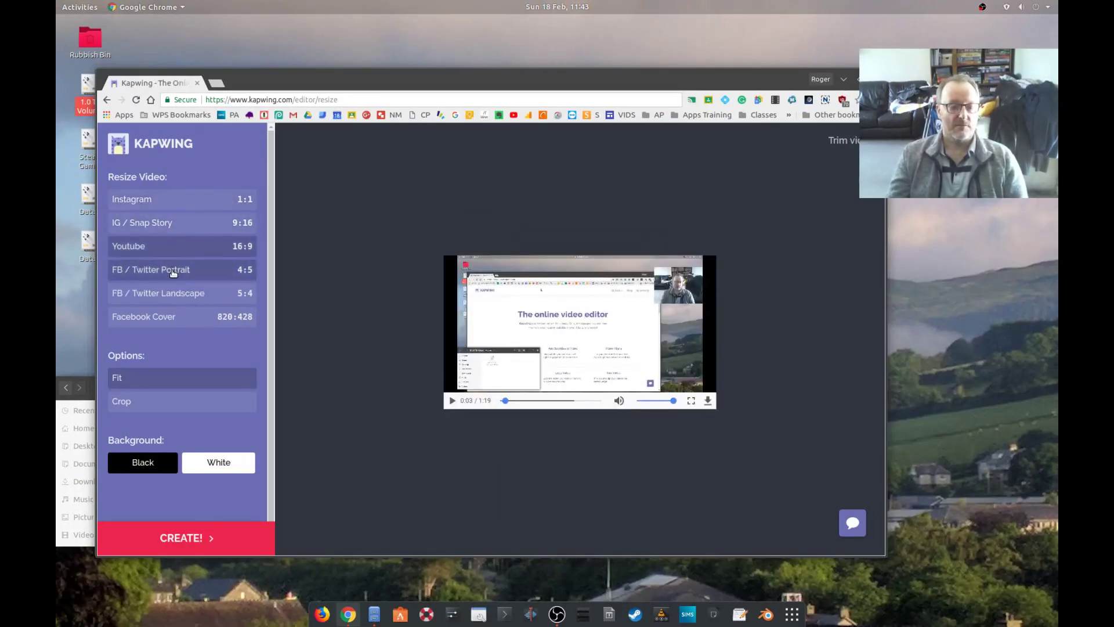
click(173, 273)
click(177, 296)
click(180, 326)
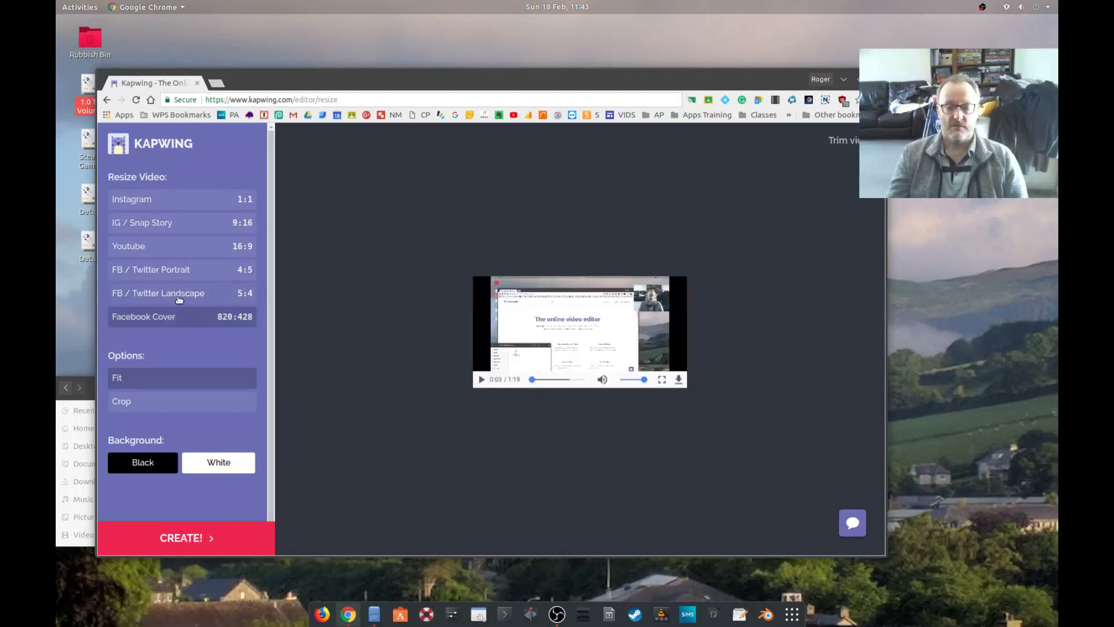
click(180, 297)
click(181, 279)
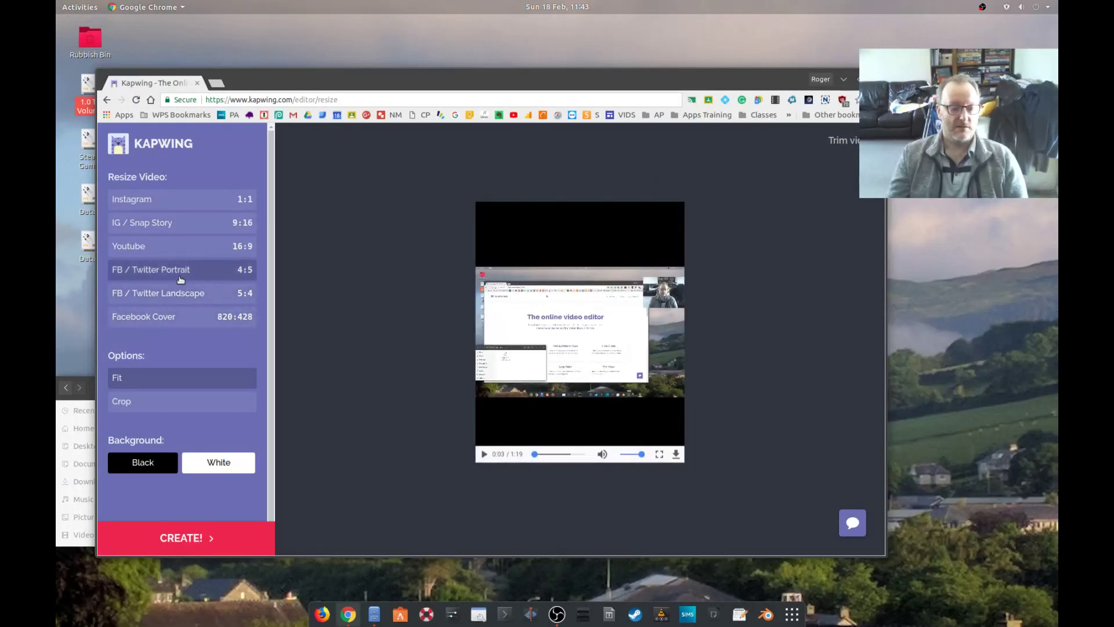
Compare white versus black bars and Crop versus Fit, then choose Instagram 1:1 with Fit and black bars.
click(223, 467)
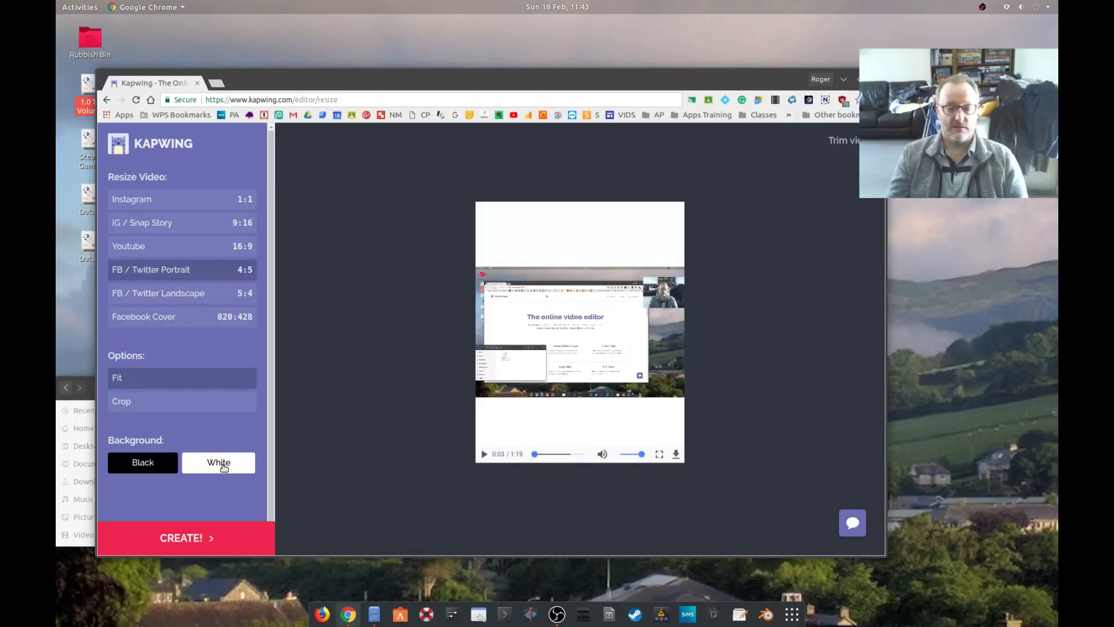
click(154, 467)
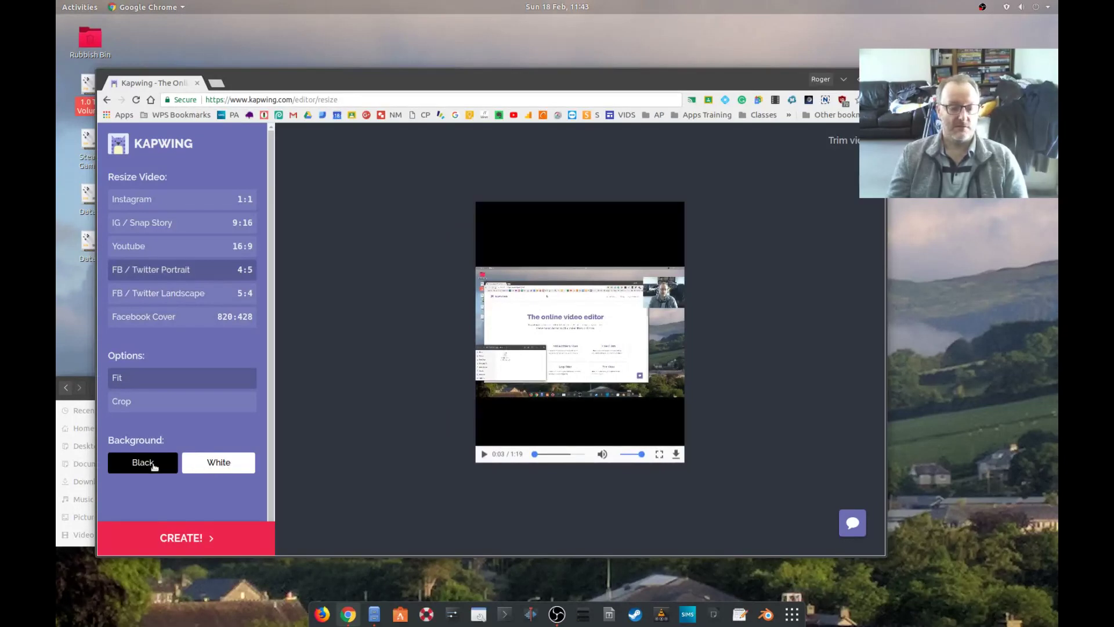
click(130, 404)
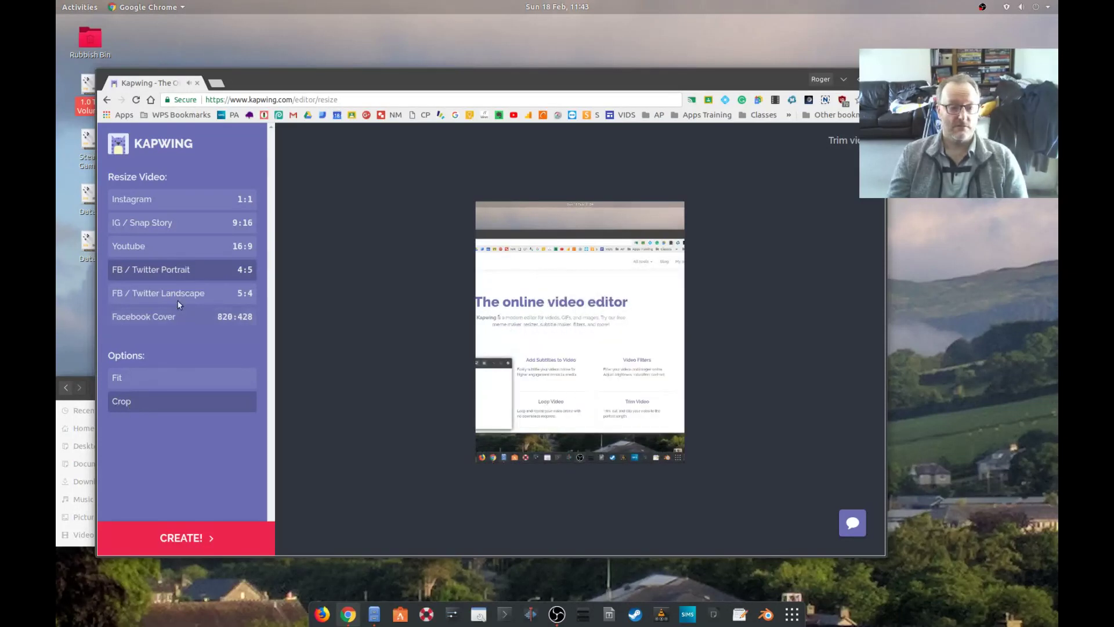
click(171, 248)
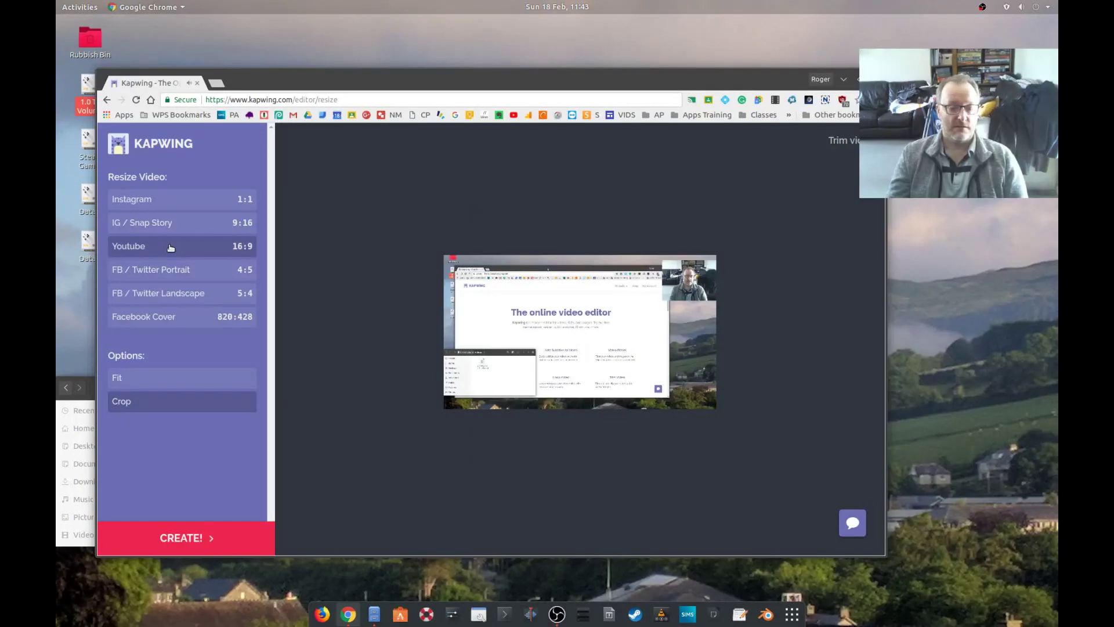
click(147, 386)
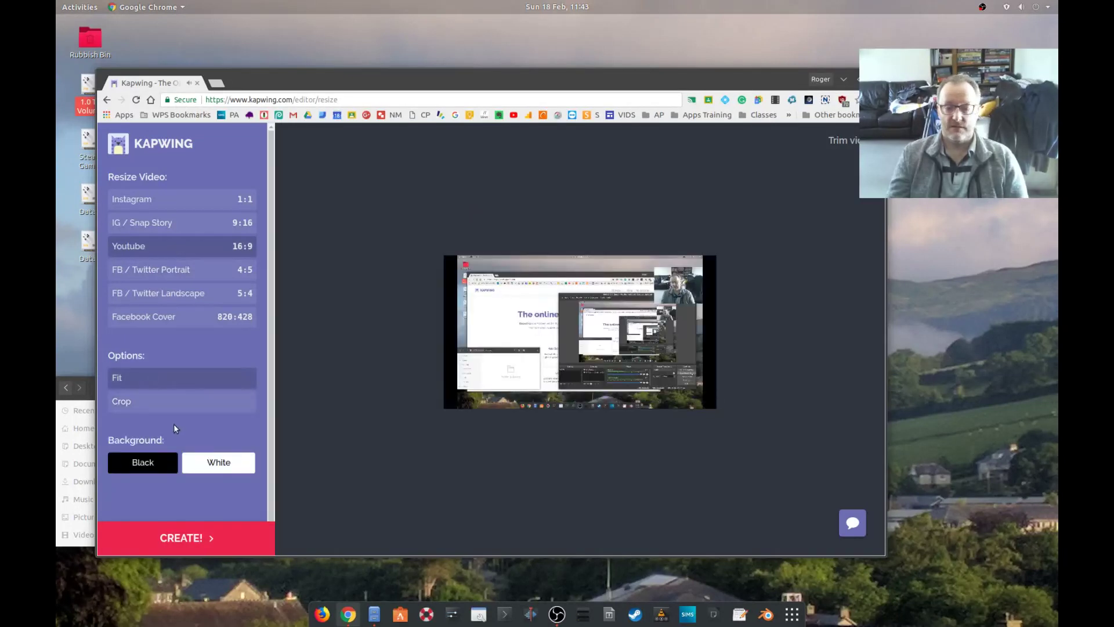
click(163, 321)
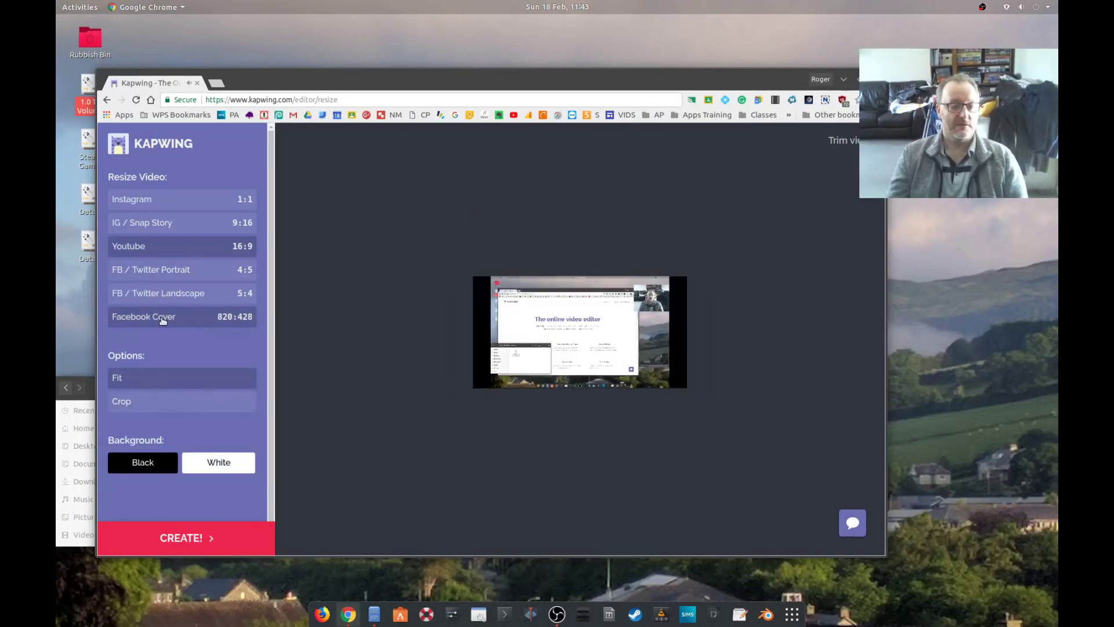
click(178, 200)
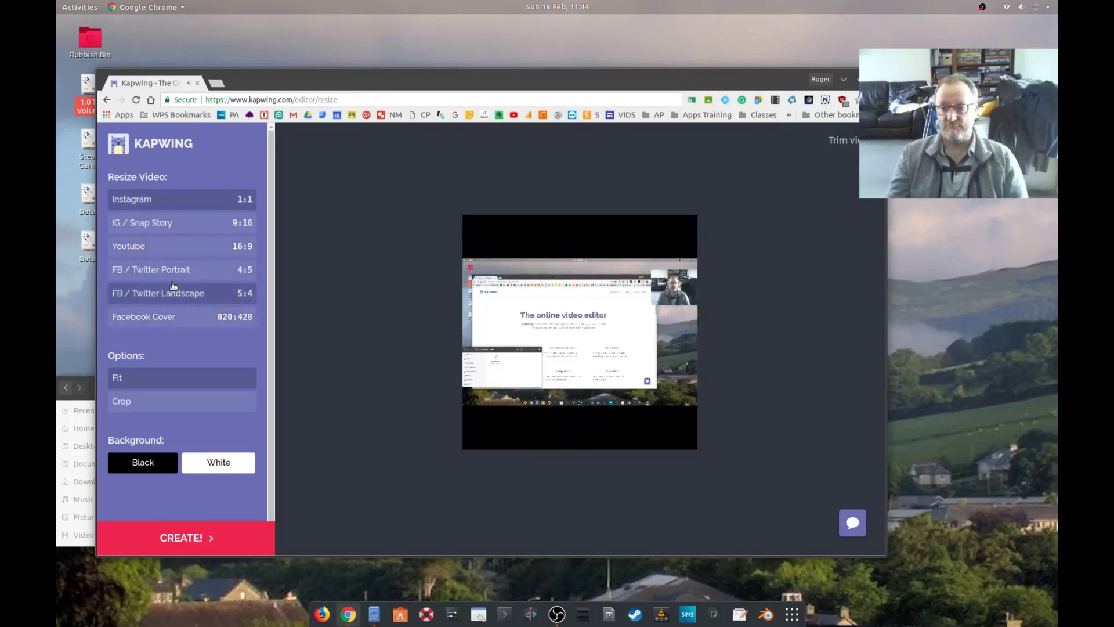
Trim the video to run from 00:24:08 to 00:42:48.
click(839, 141)
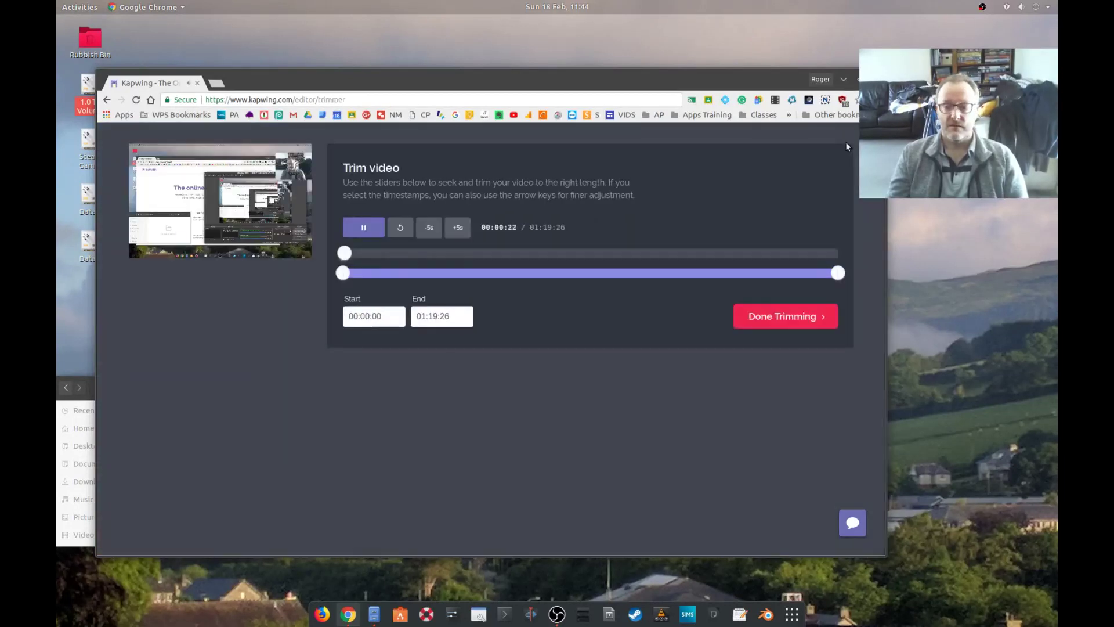
click(354, 253)
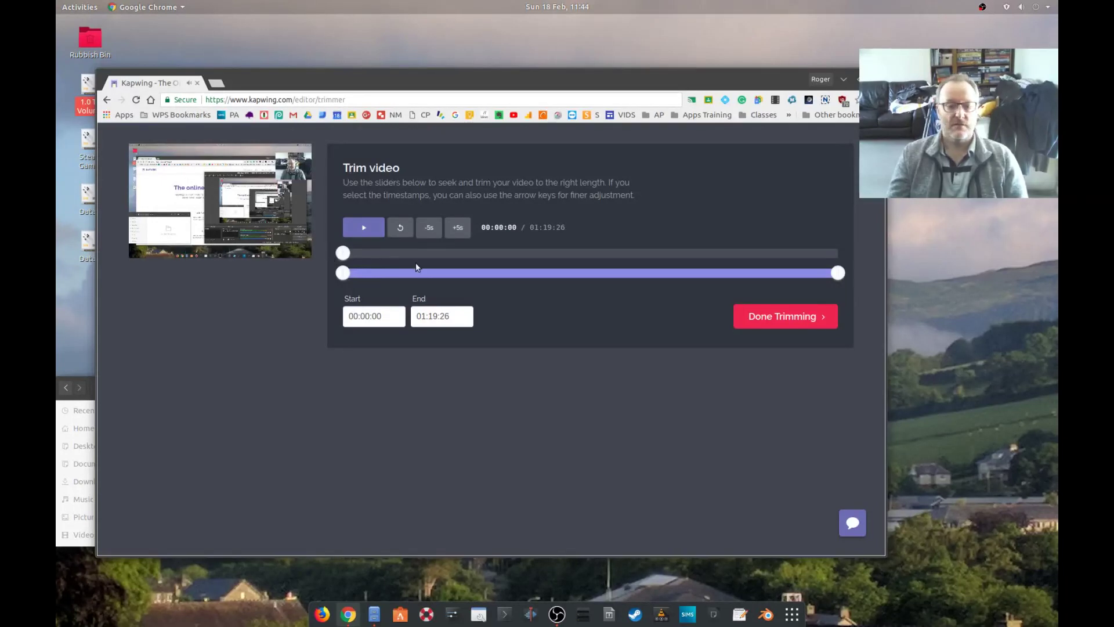
drag(342, 283, 497, 280)
drag(844, 276, 613, 274)
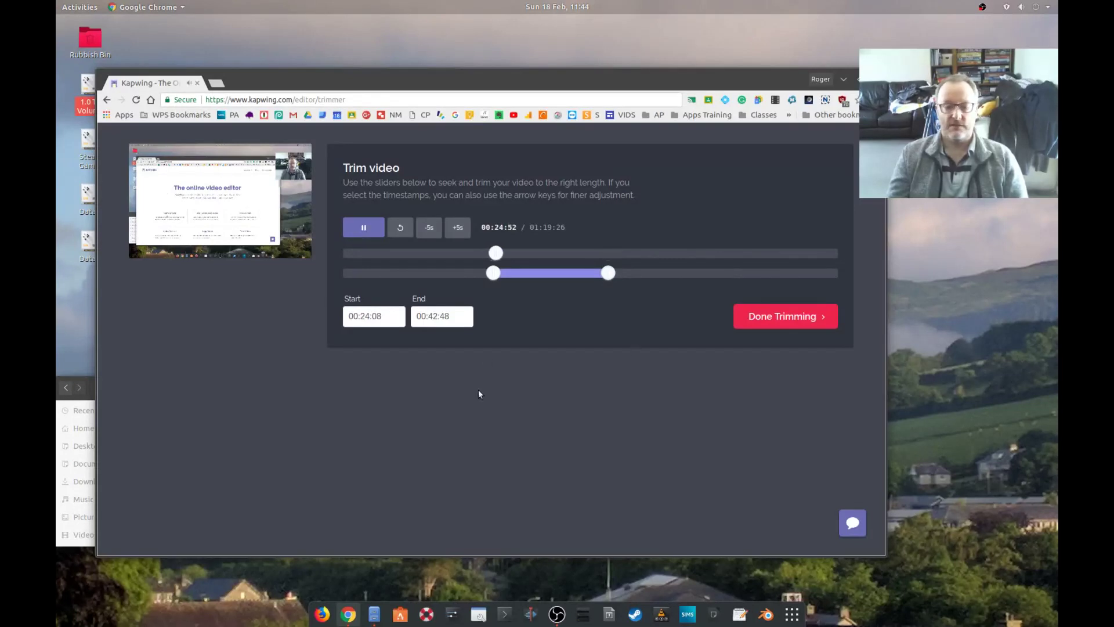
click(772, 320)
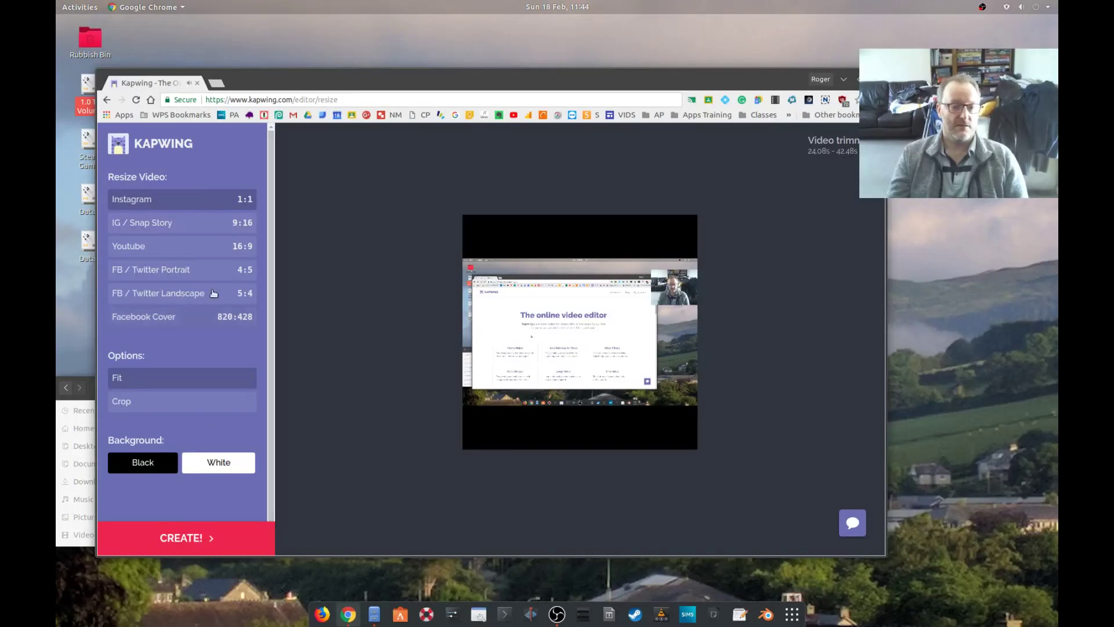
Switch to the YouTube 16:9 preset and render the trimmed video for download.
click(180, 243)
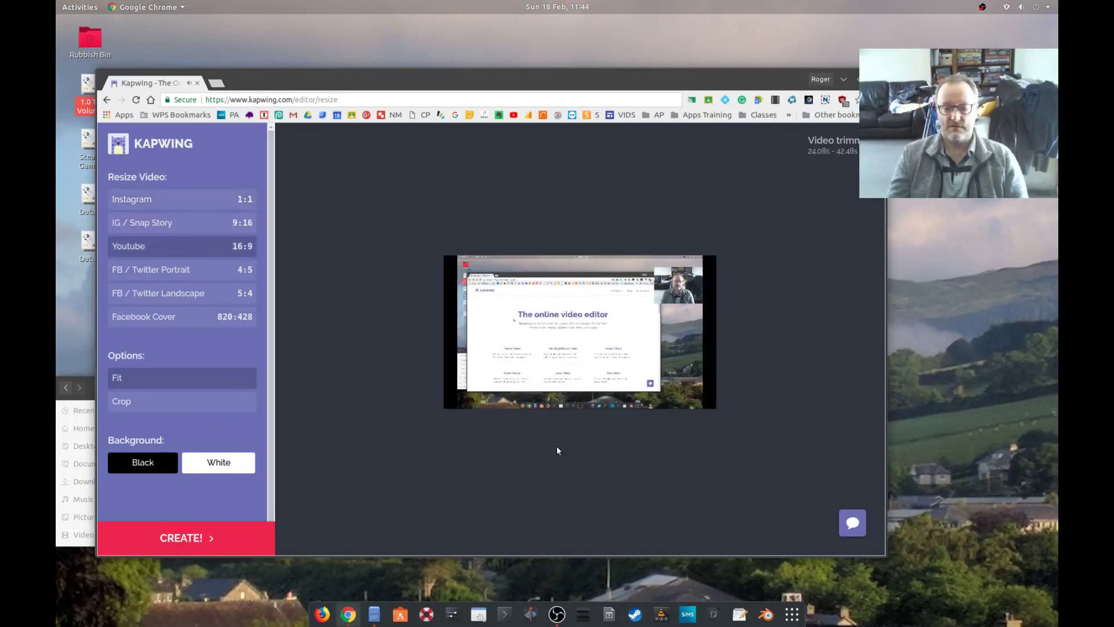
click(208, 538)
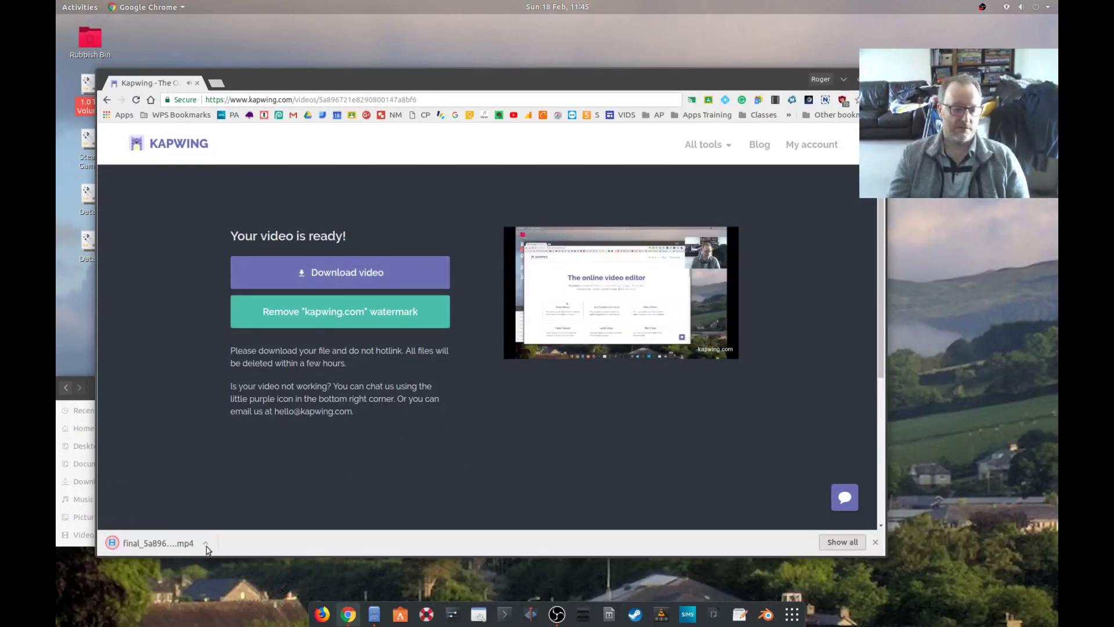
Open the downloaded final_5a896....mp4 from Chrome's download bar to play it in VLC.
click(205, 542)
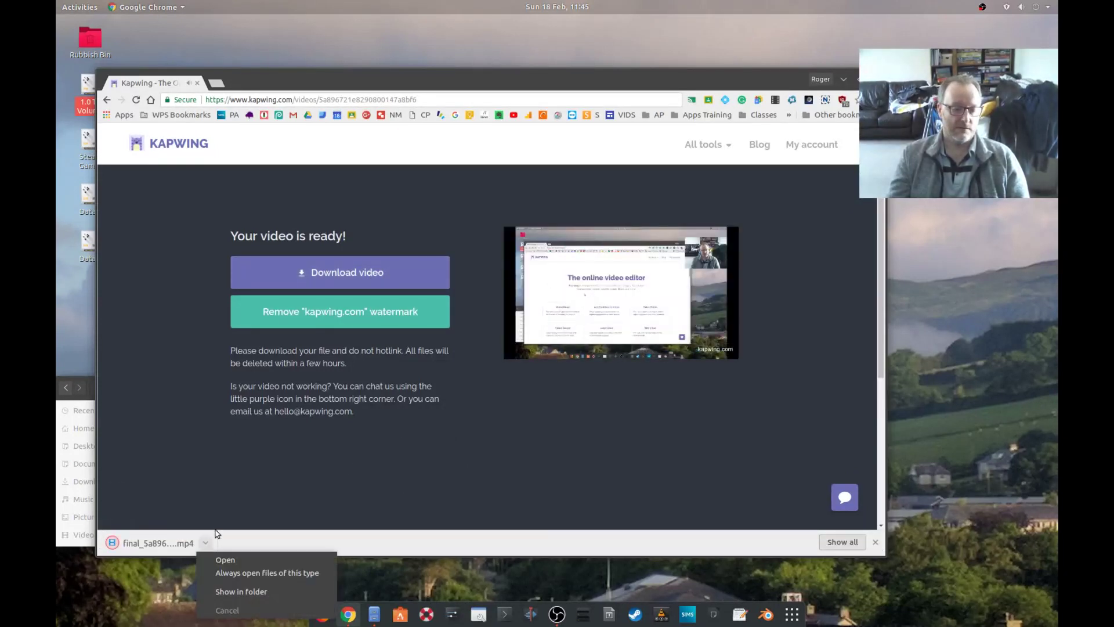
click(235, 562)
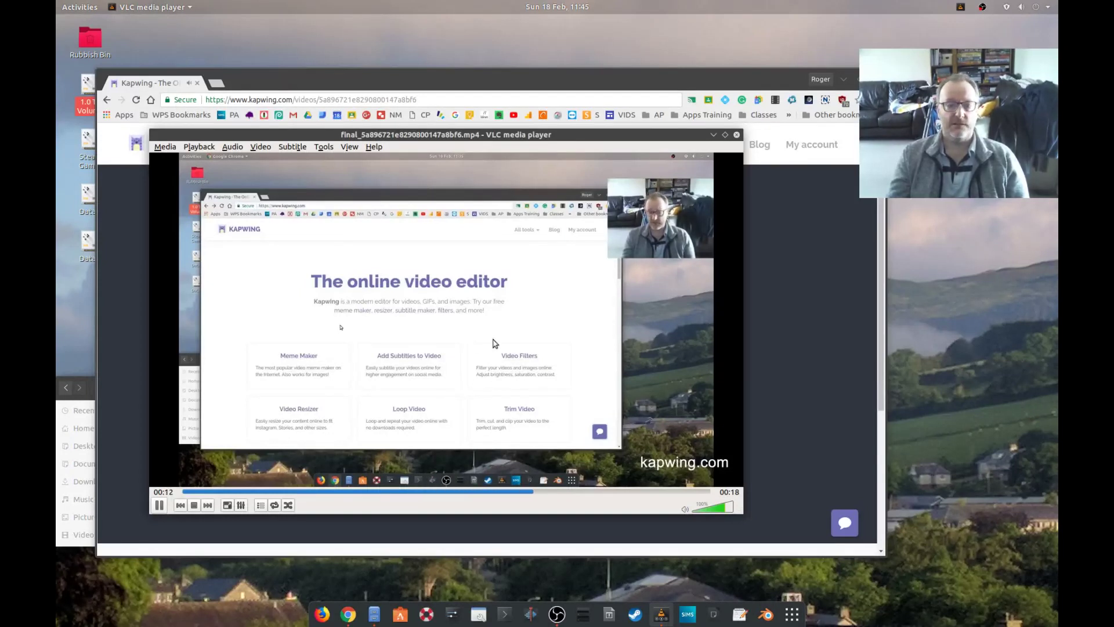
Close VLC, go back to the Kapwing home page, and open the Trim Video tool.
click(737, 135)
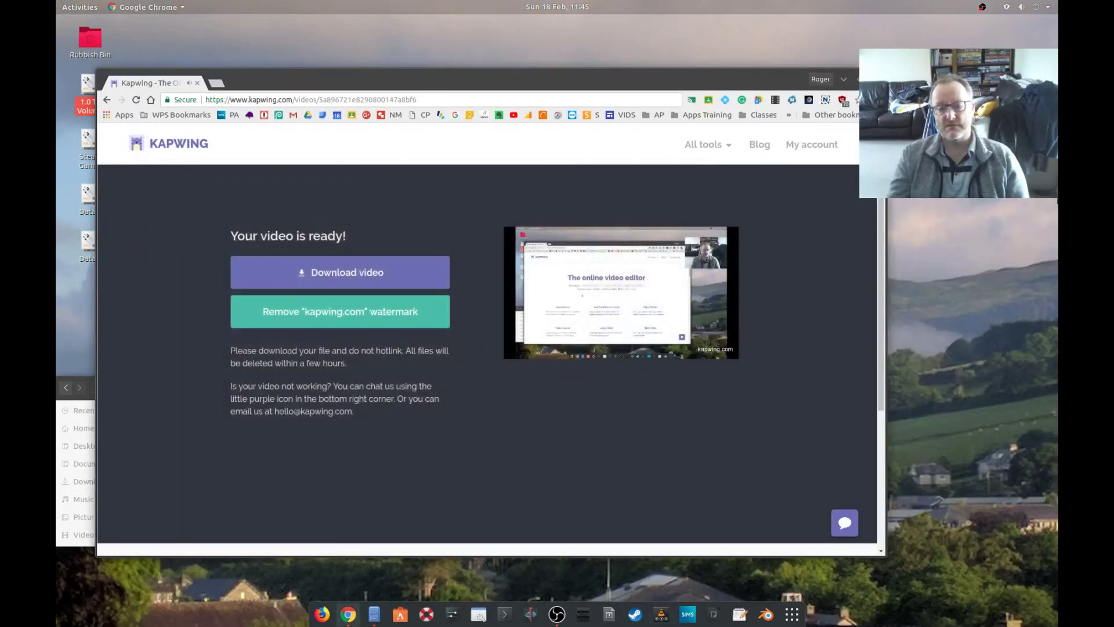
click(109, 100)
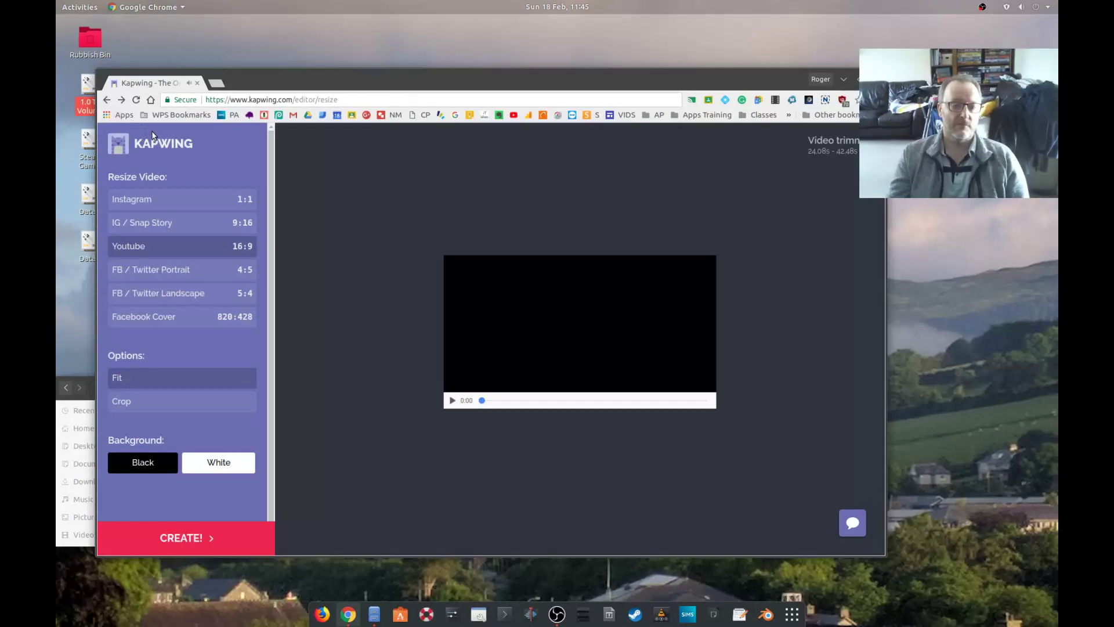
click(108, 100)
click(107, 102)
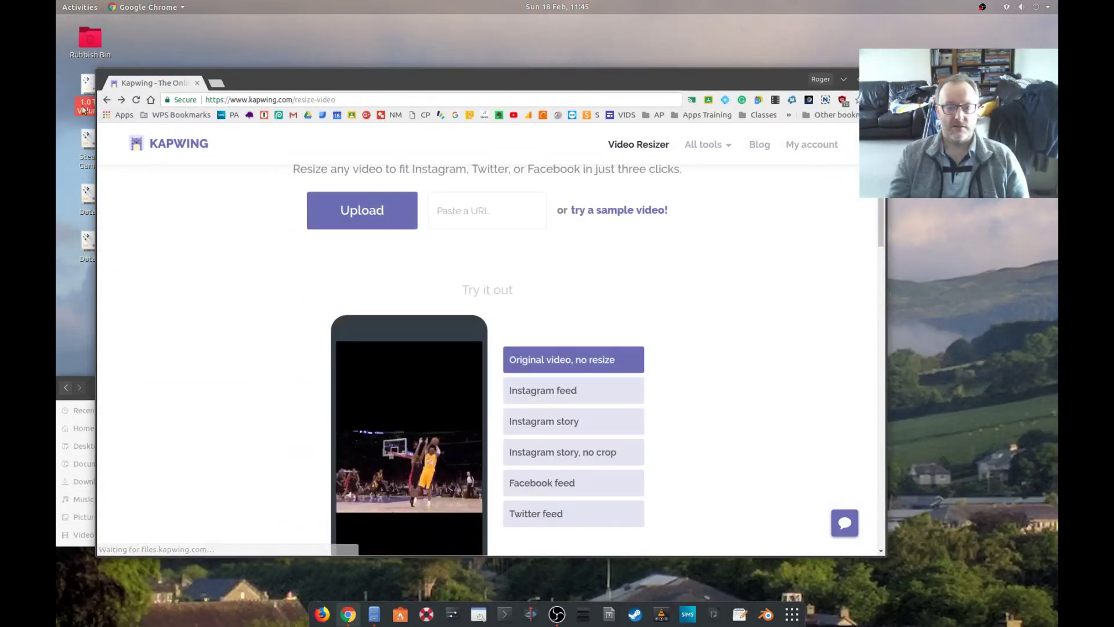
click(100, 97)
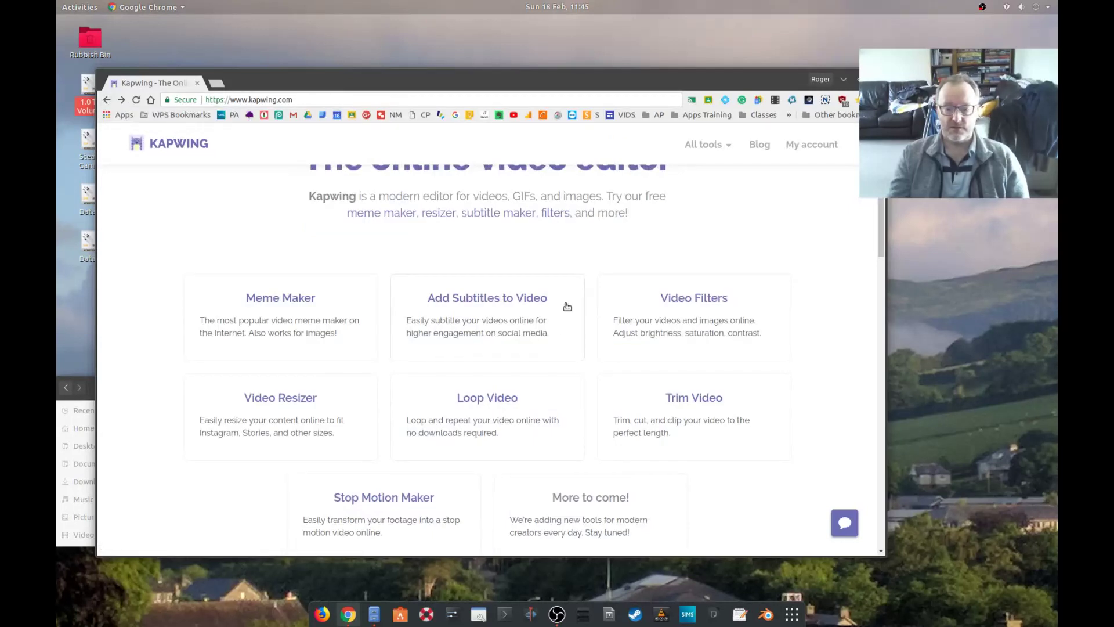
click(722, 425)
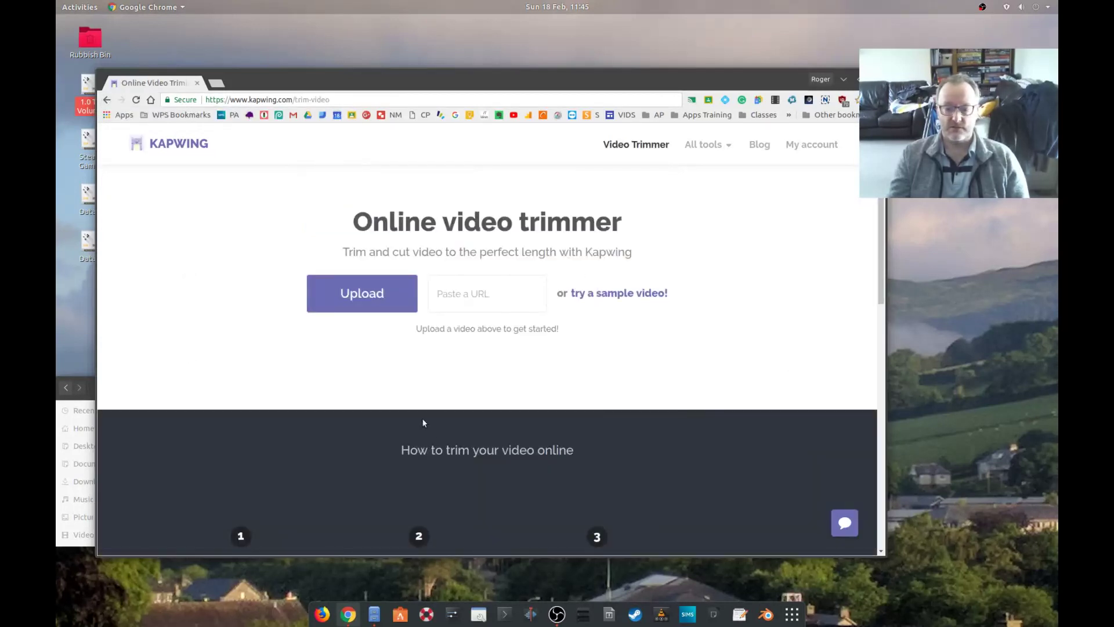
Upload the second, smaller recording into the video trimmer, rewind the preview to 0, then go back.
click(386, 304)
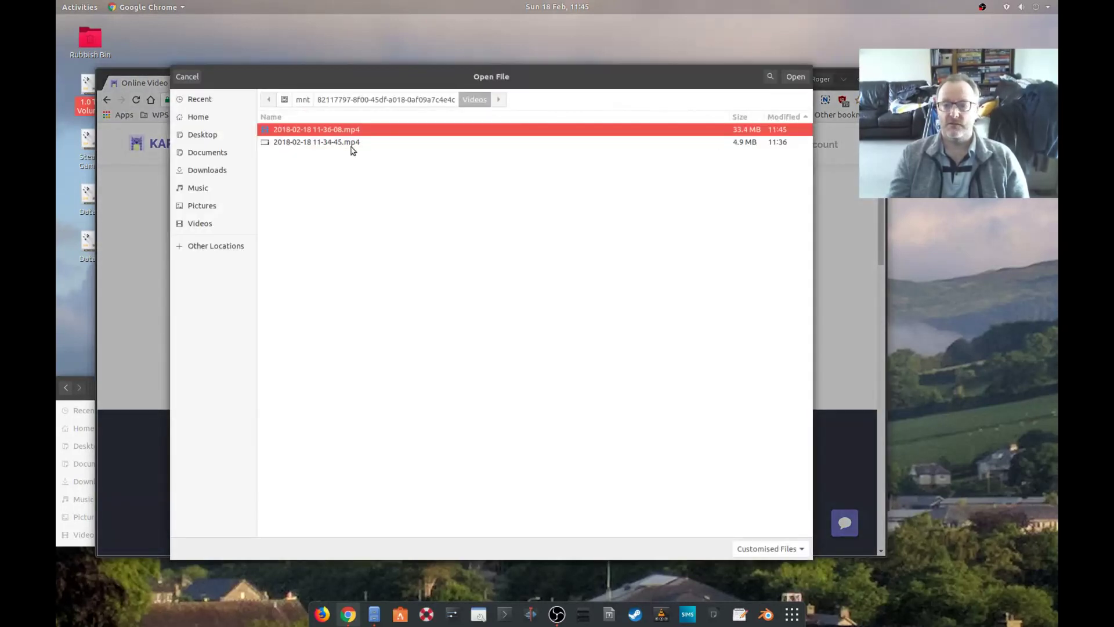
click(340, 142)
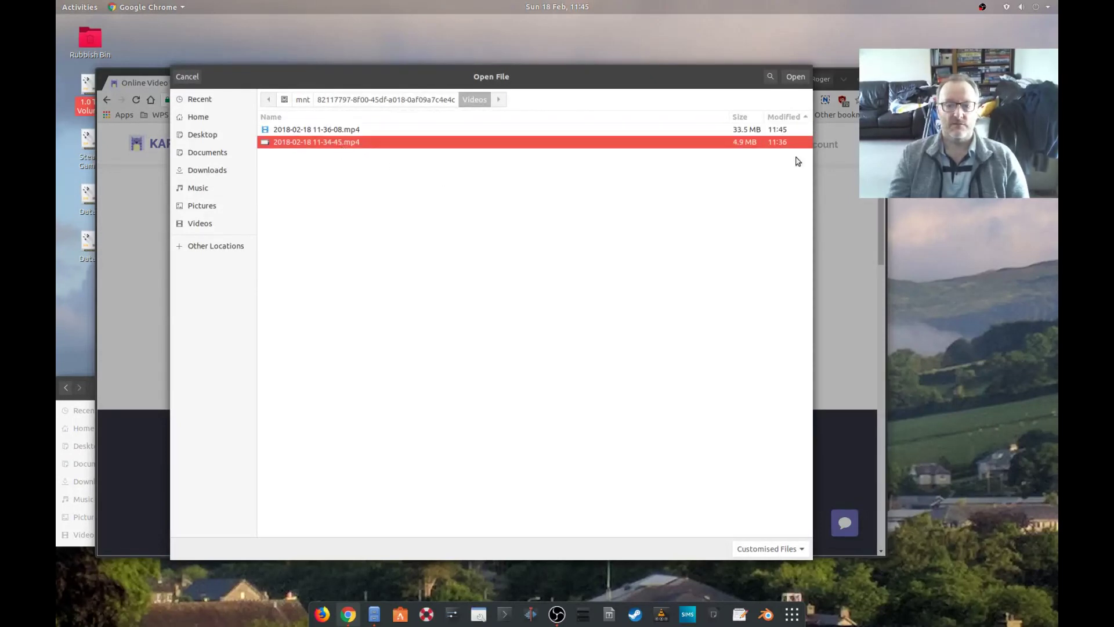
click(795, 76)
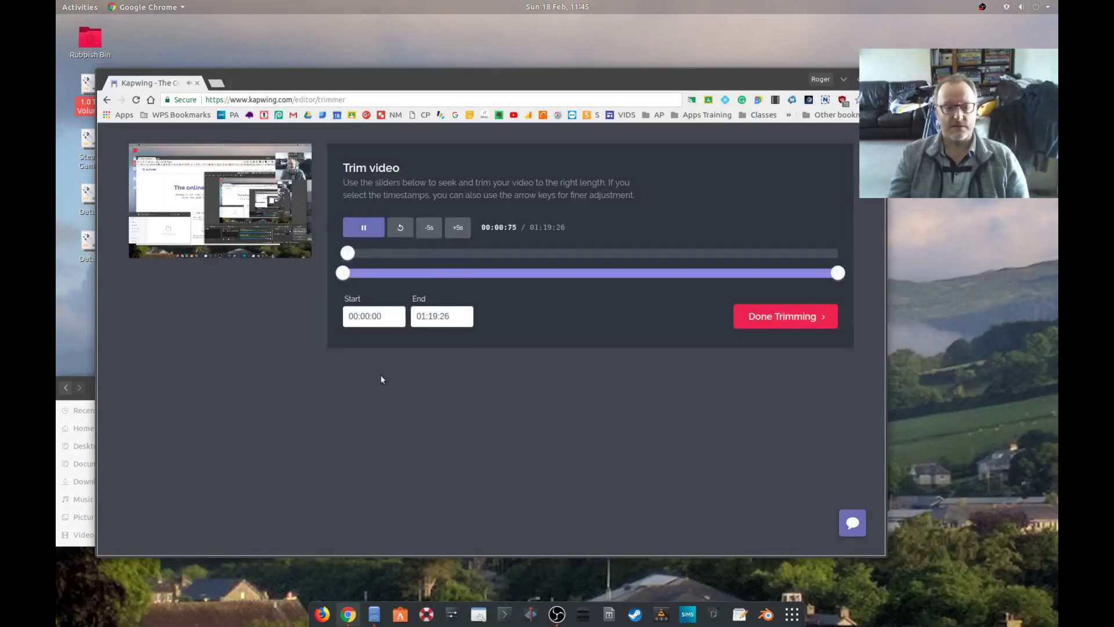
drag(350, 257, 338, 255)
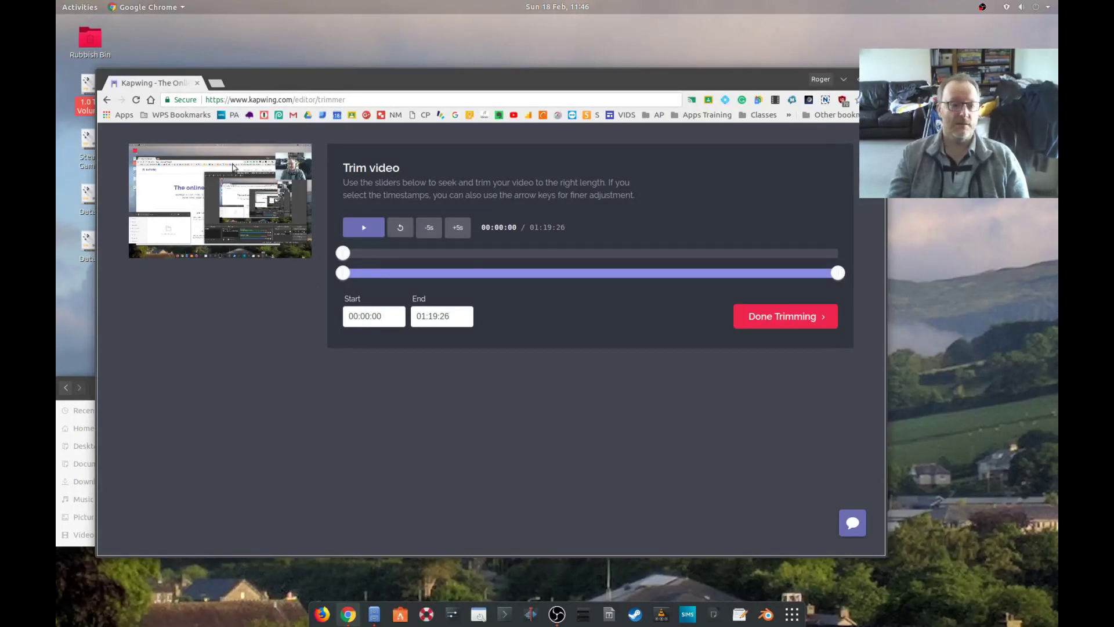
click(106, 99)
click(107, 100)
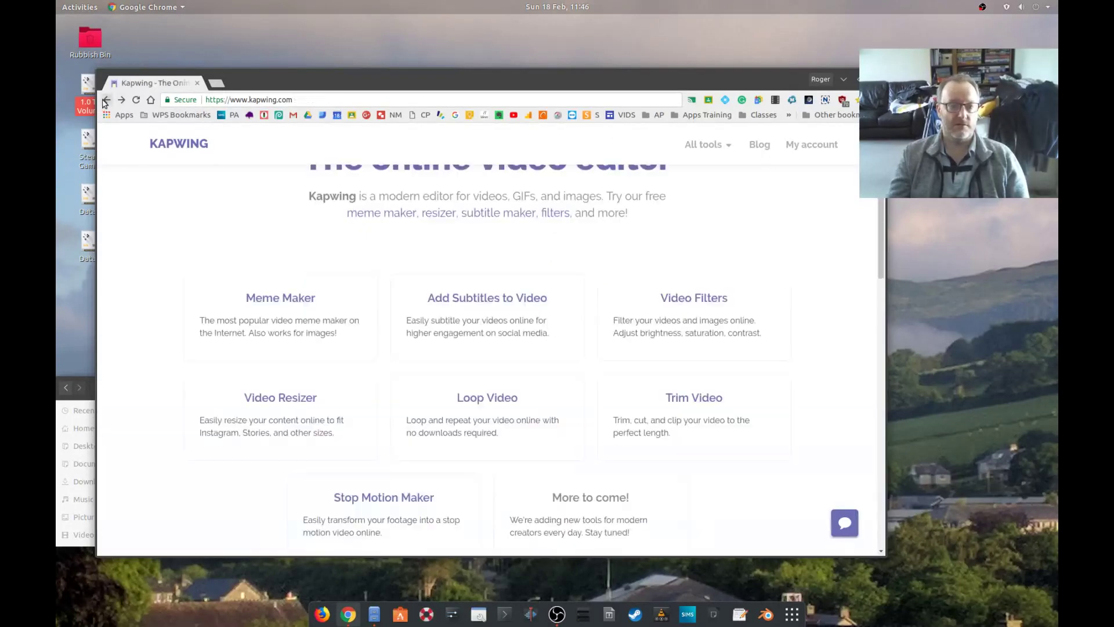
scroll(246, 485, down, 1)
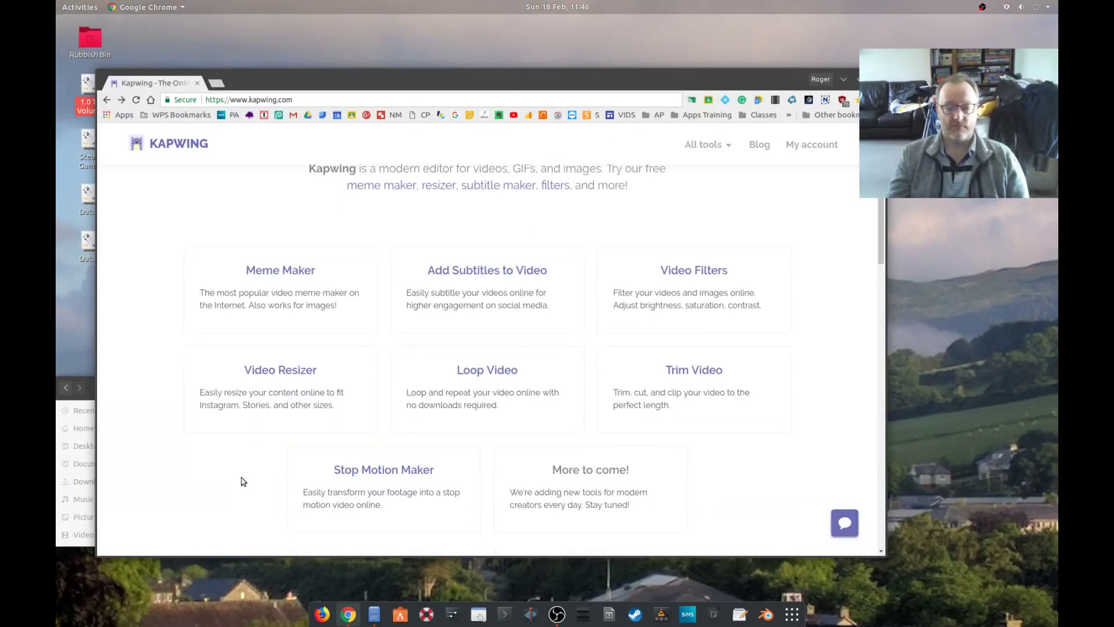
click(378, 485)
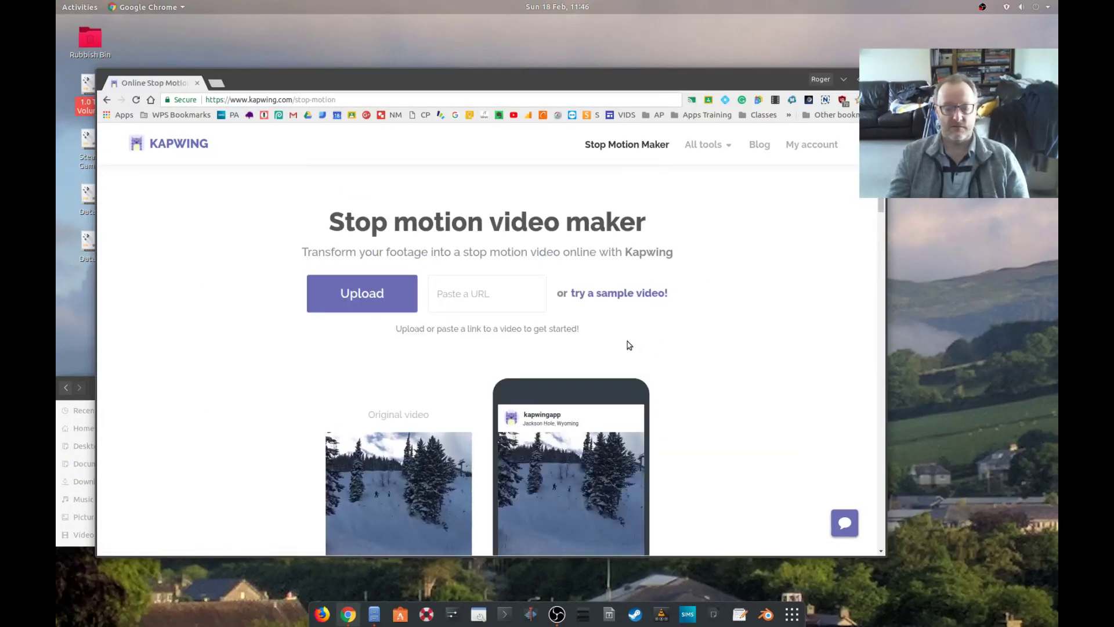
click(367, 292)
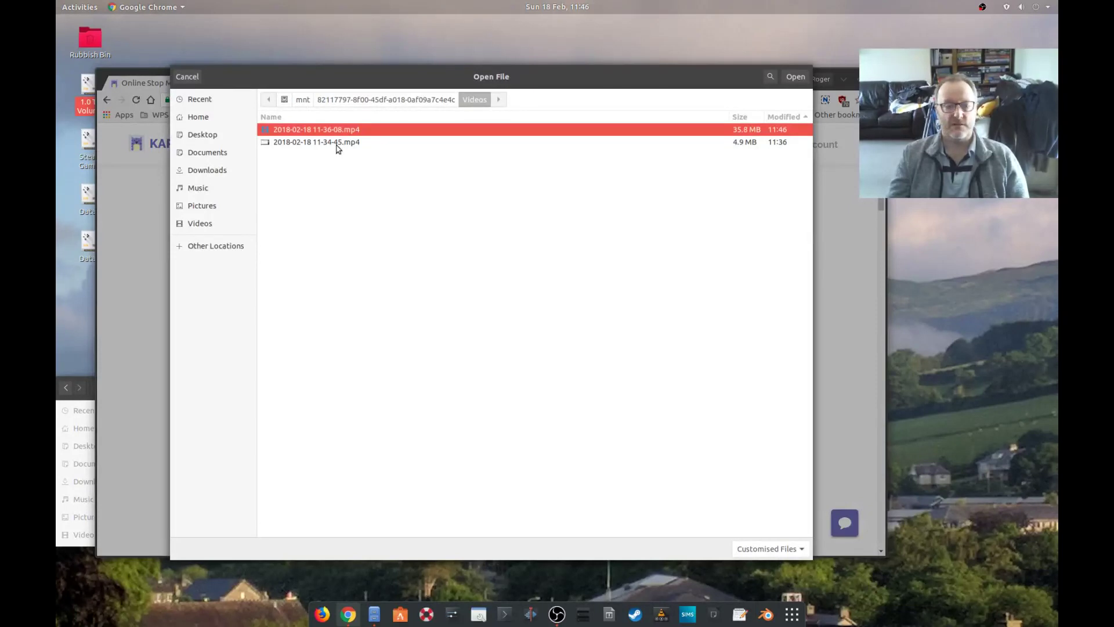
click(337, 145)
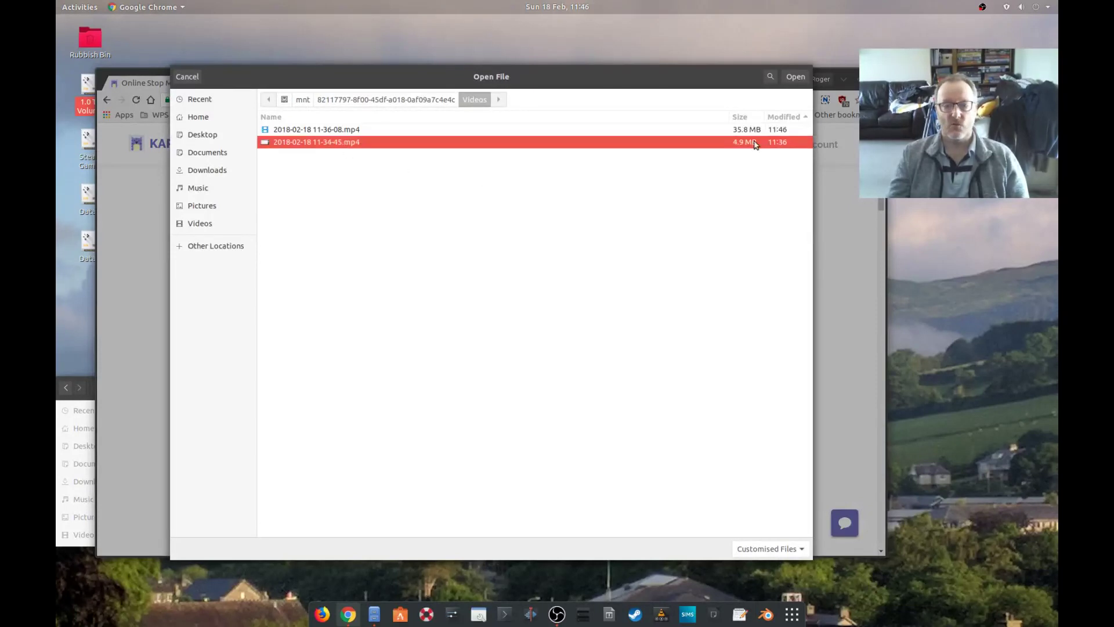
click(795, 76)
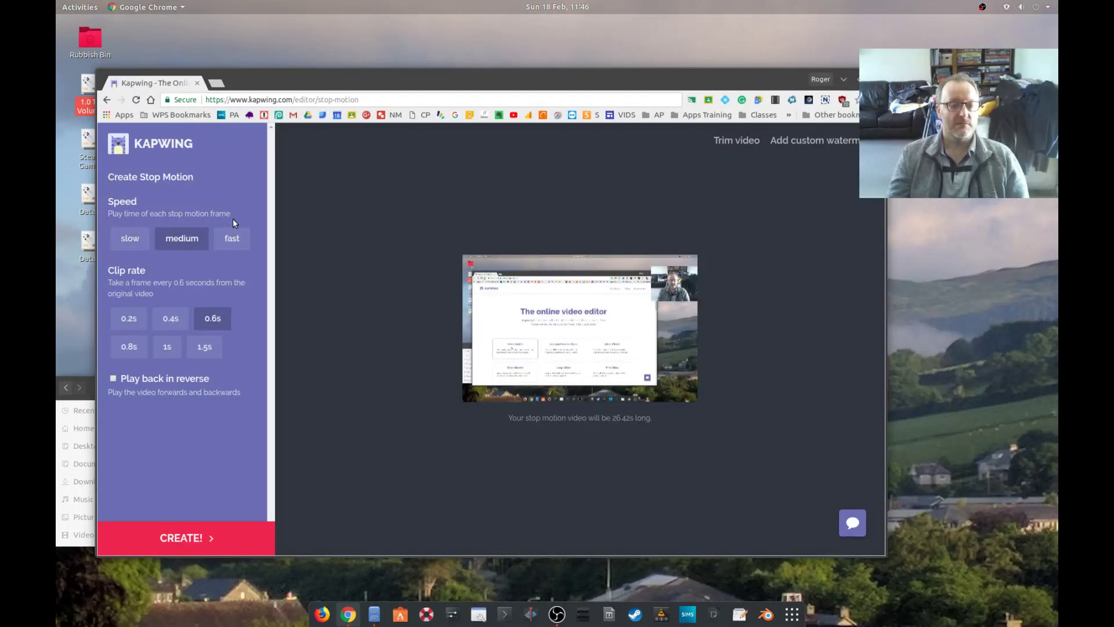
Set stop motion speed to slow and clip rate to 1.5s, leaving play-in-reverse unticked.
click(129, 239)
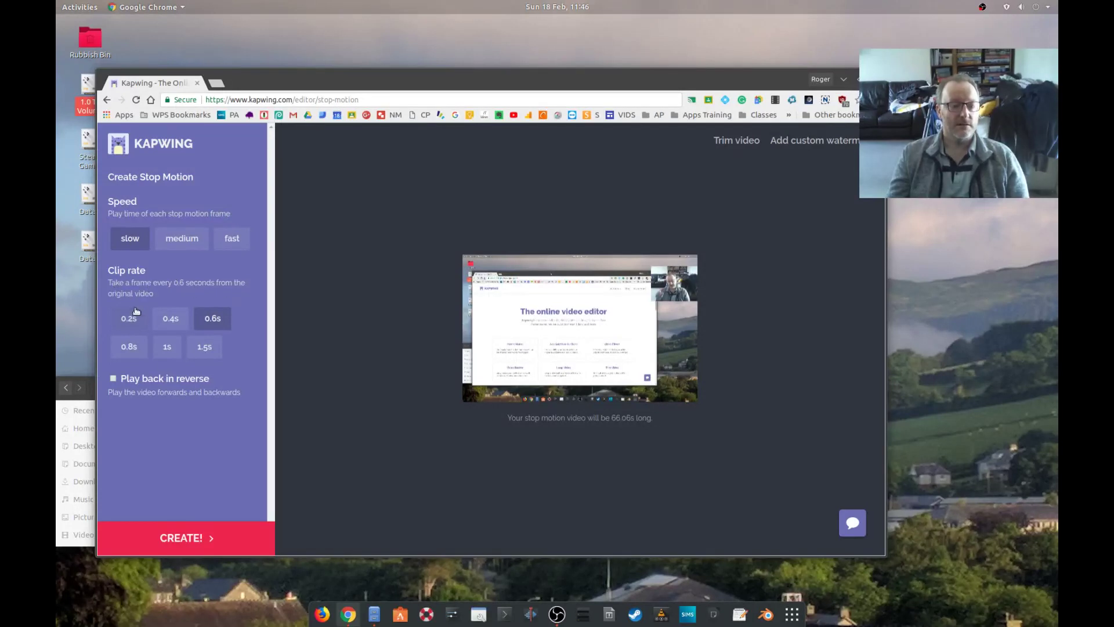
click(204, 346)
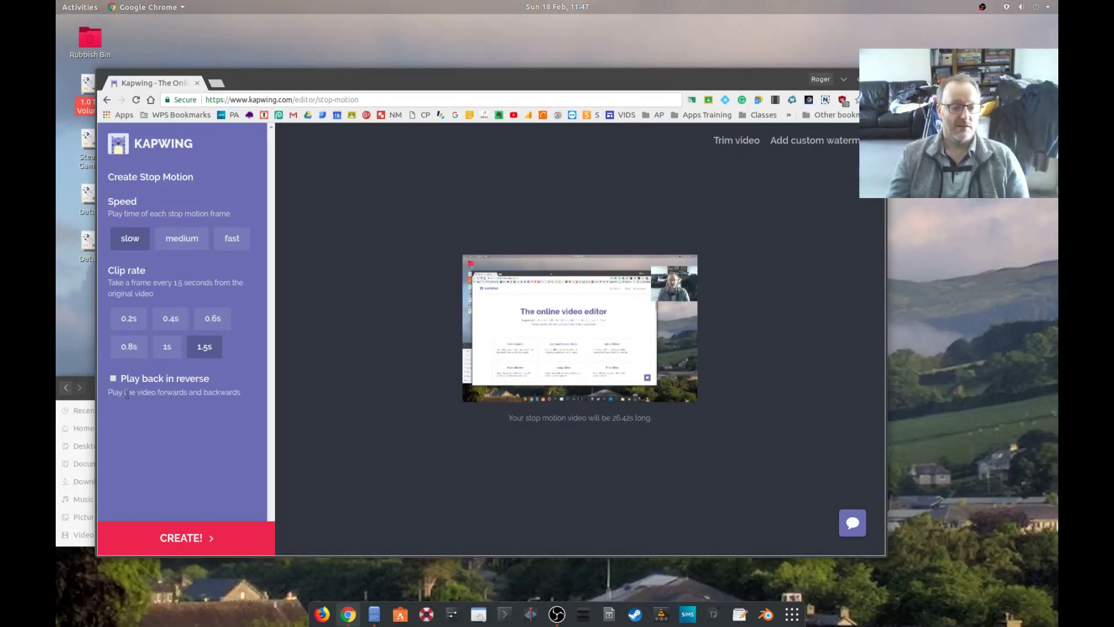
click(114, 379)
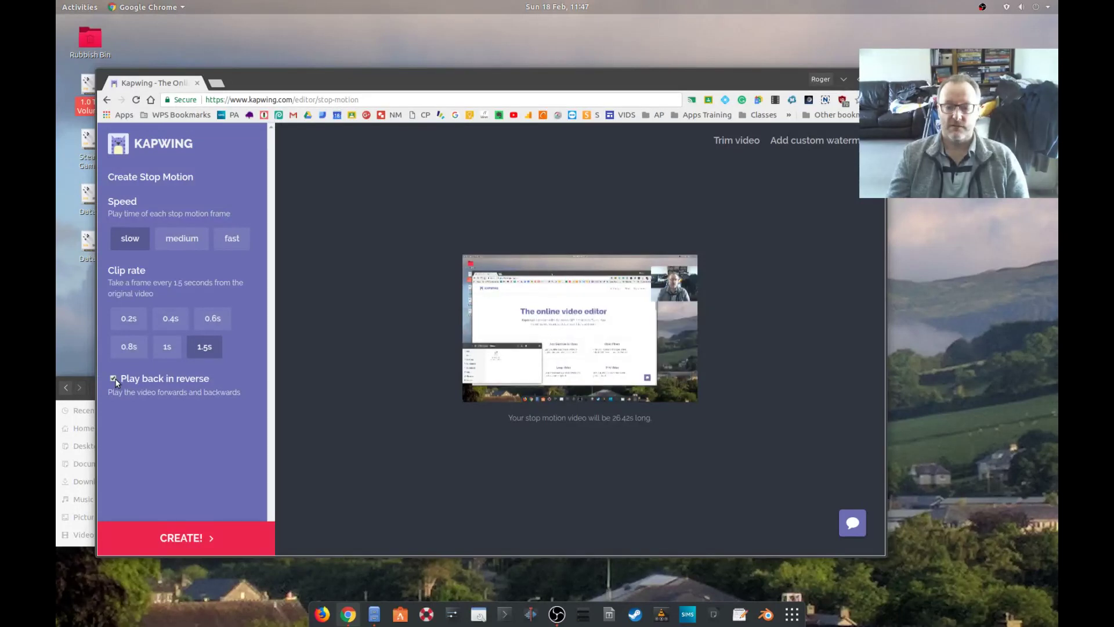
click(114, 379)
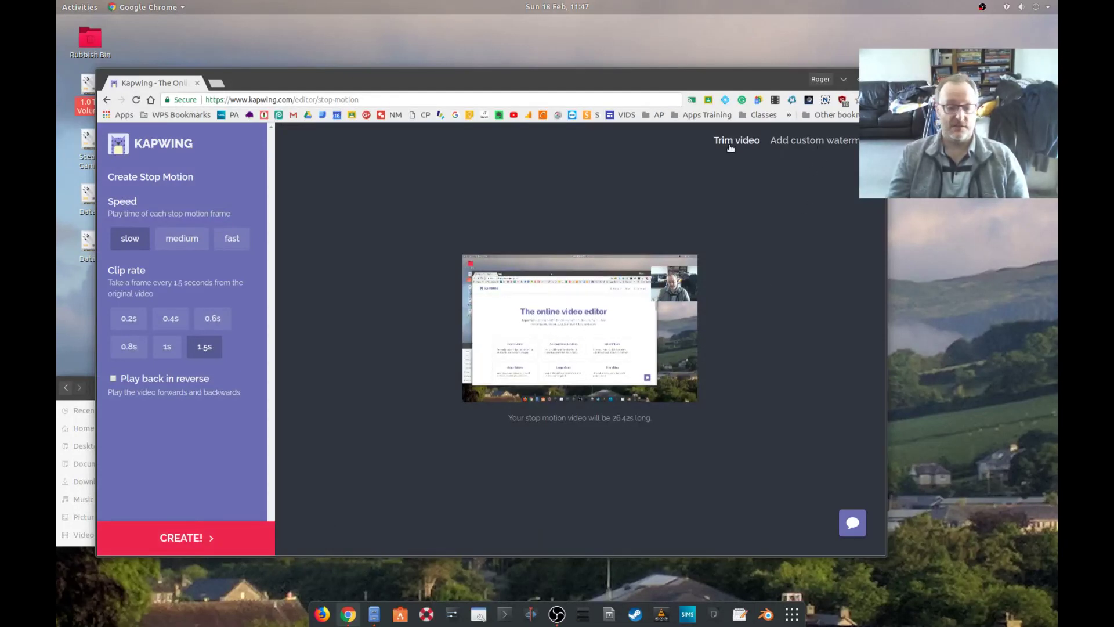
Generate the stop motion video with CREATE! and wait for 'Your video is ready!'.
click(236, 532)
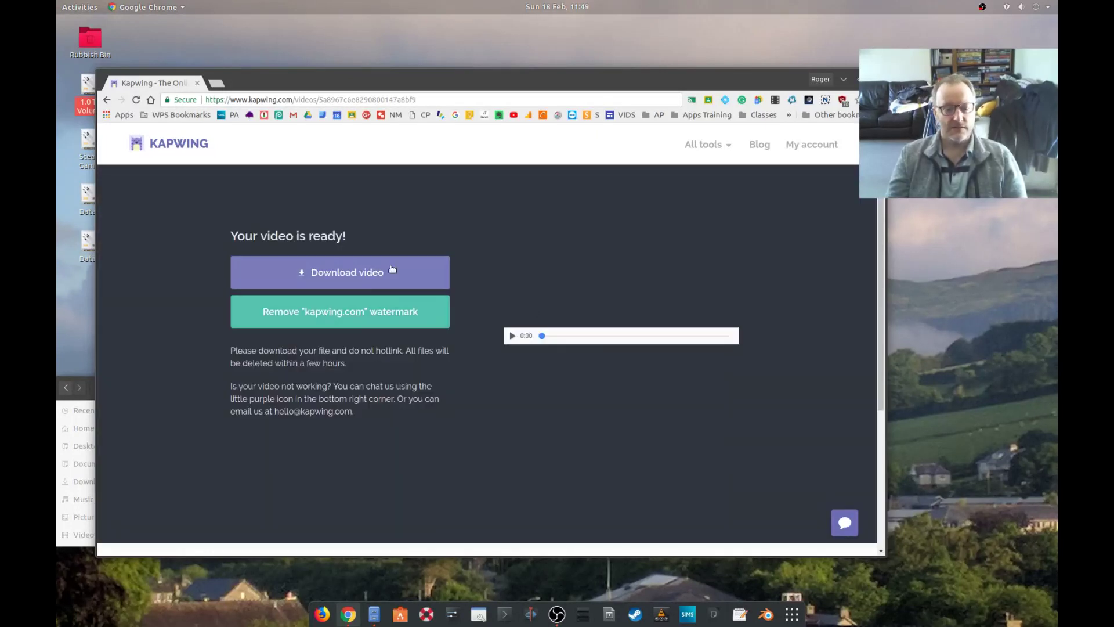
Download the stop motion MP4, open it in VLC to watch, close VLC, and go back.
click(346, 280)
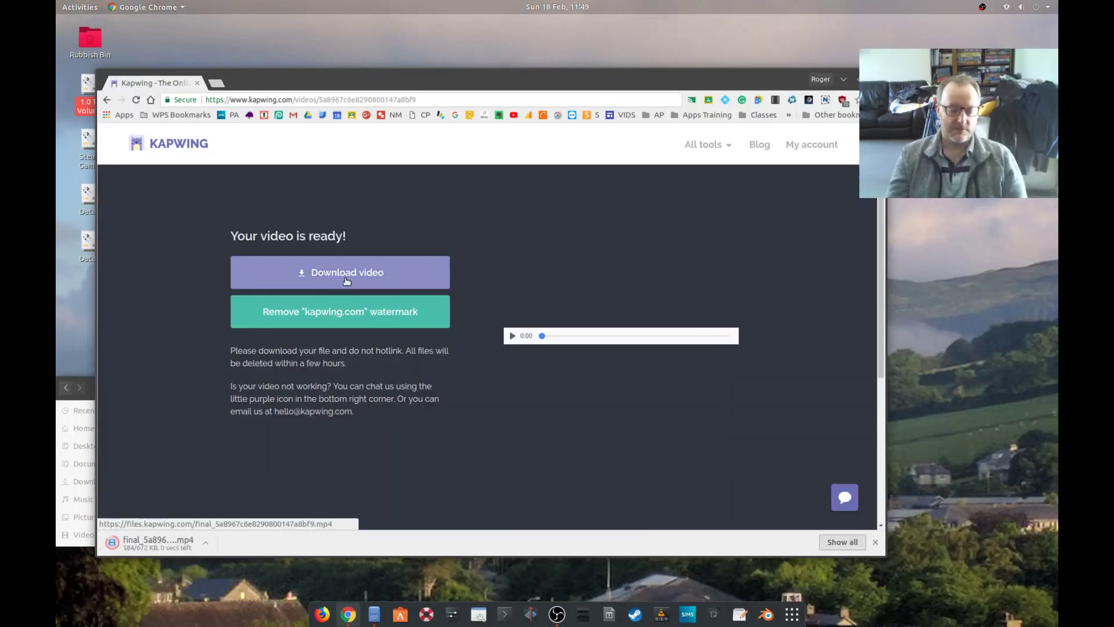
click(206, 543)
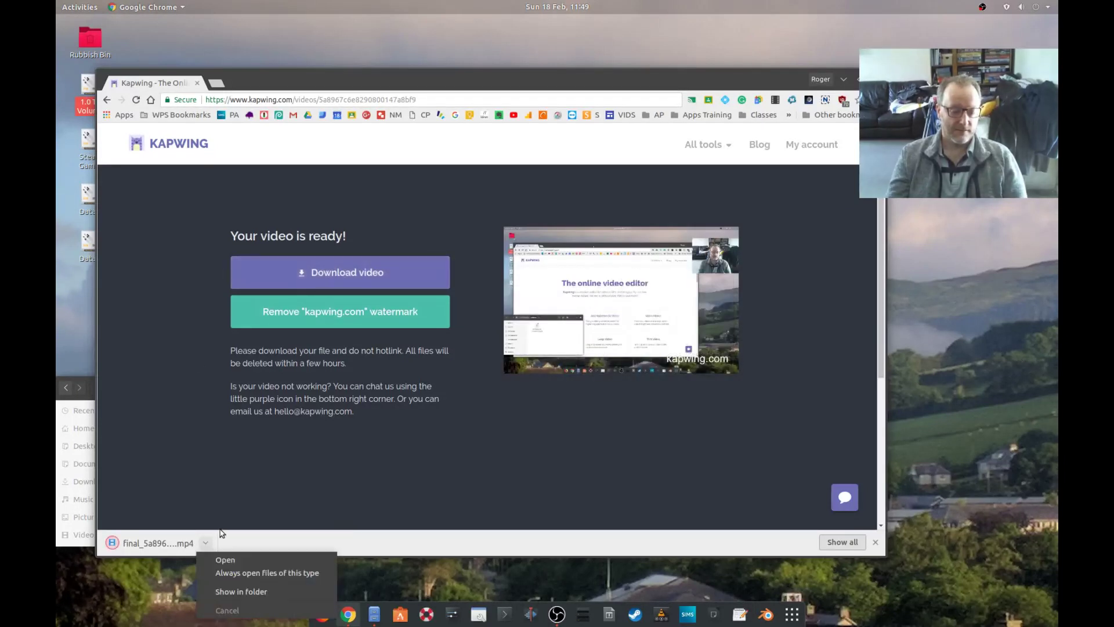
click(225, 559)
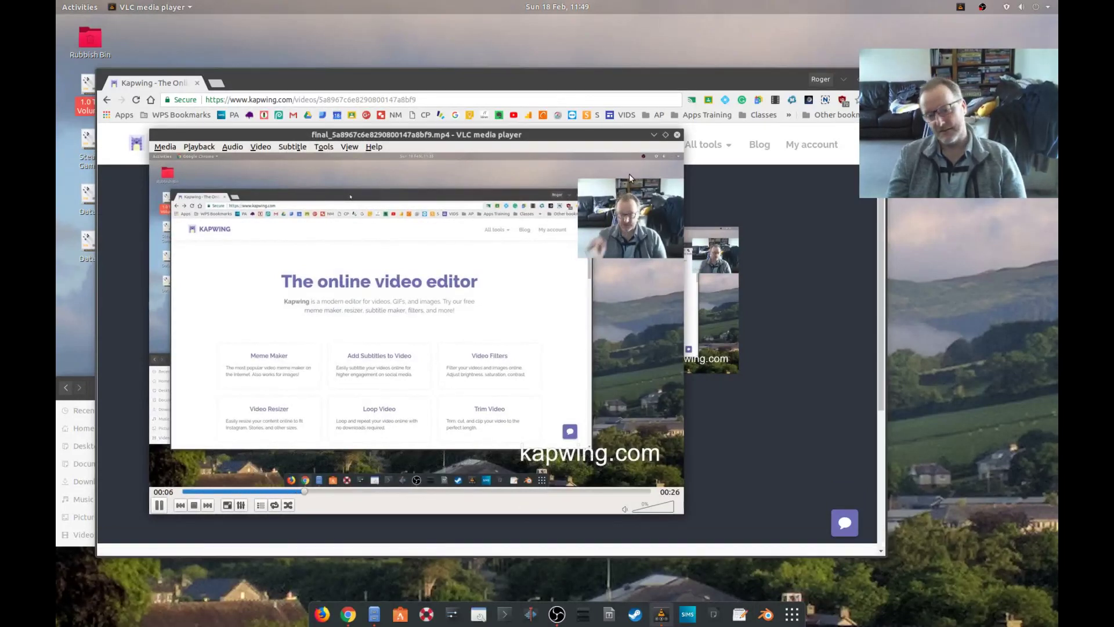
click(676, 134)
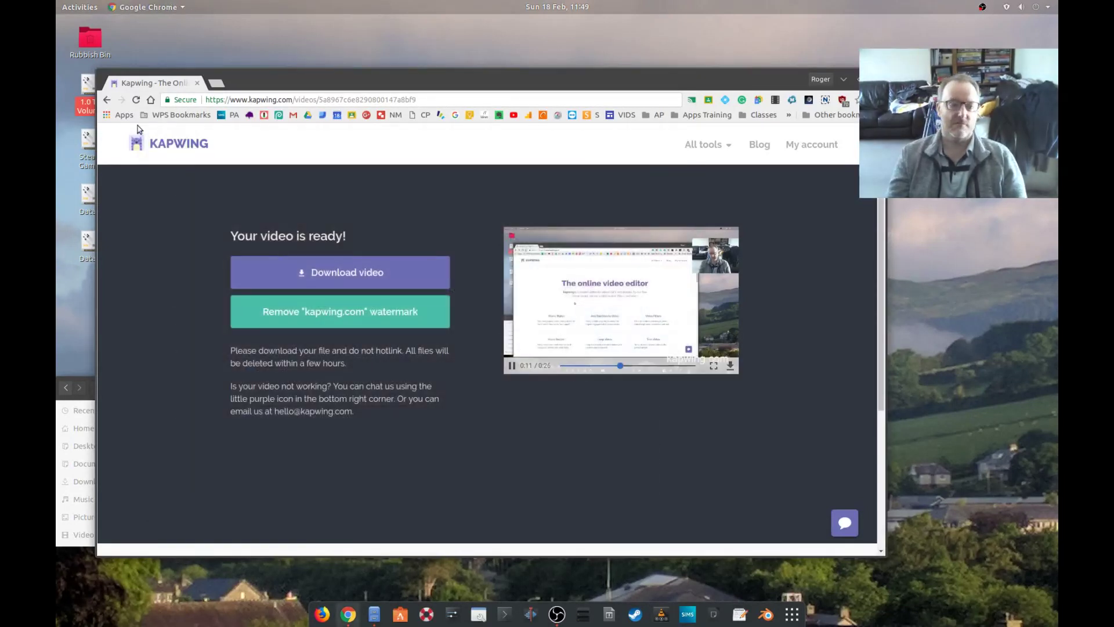
click(106, 101)
click(106, 101)
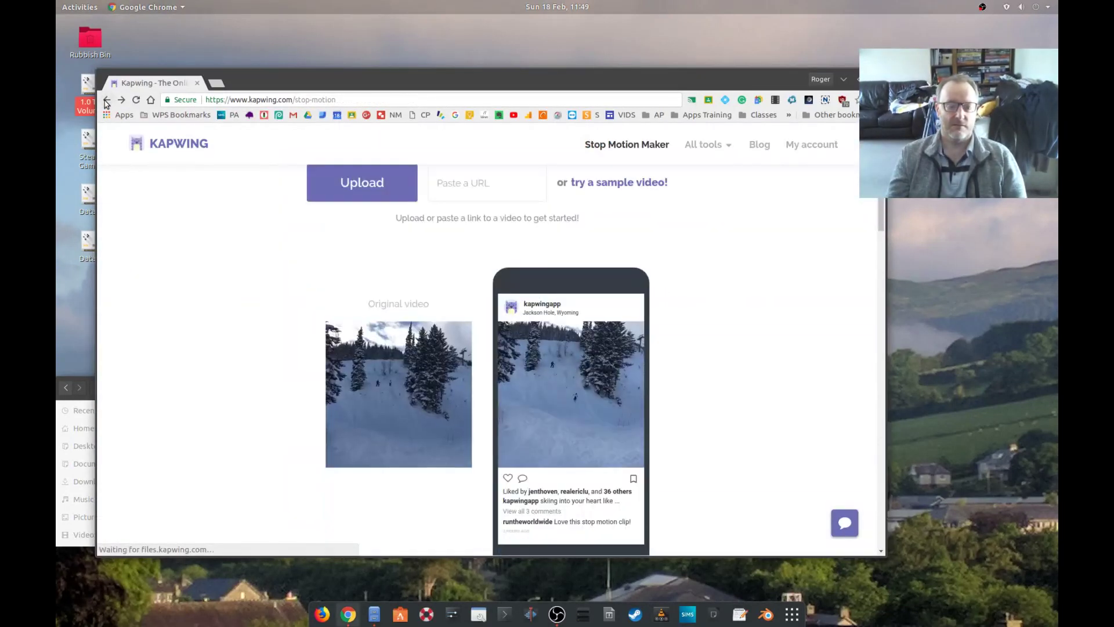
click(106, 101)
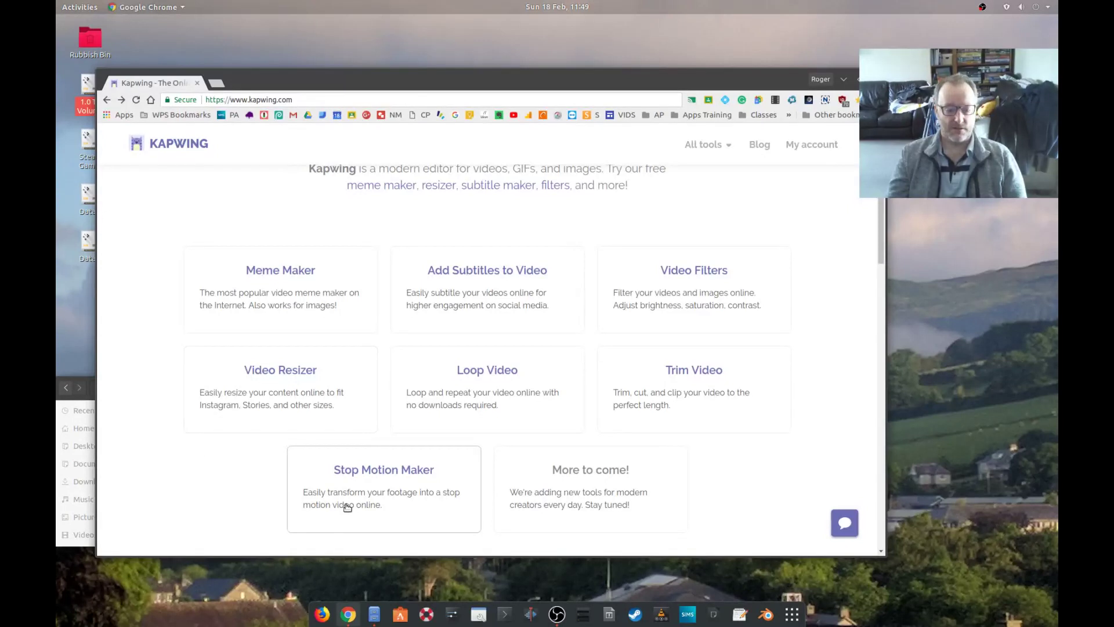
click(288, 420)
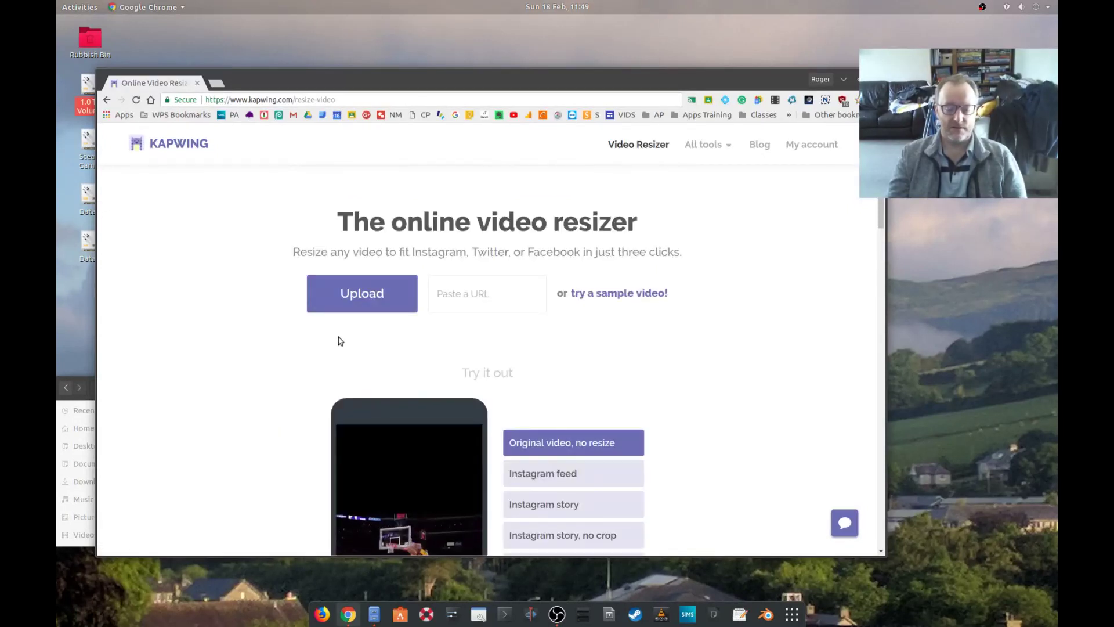
click(358, 296)
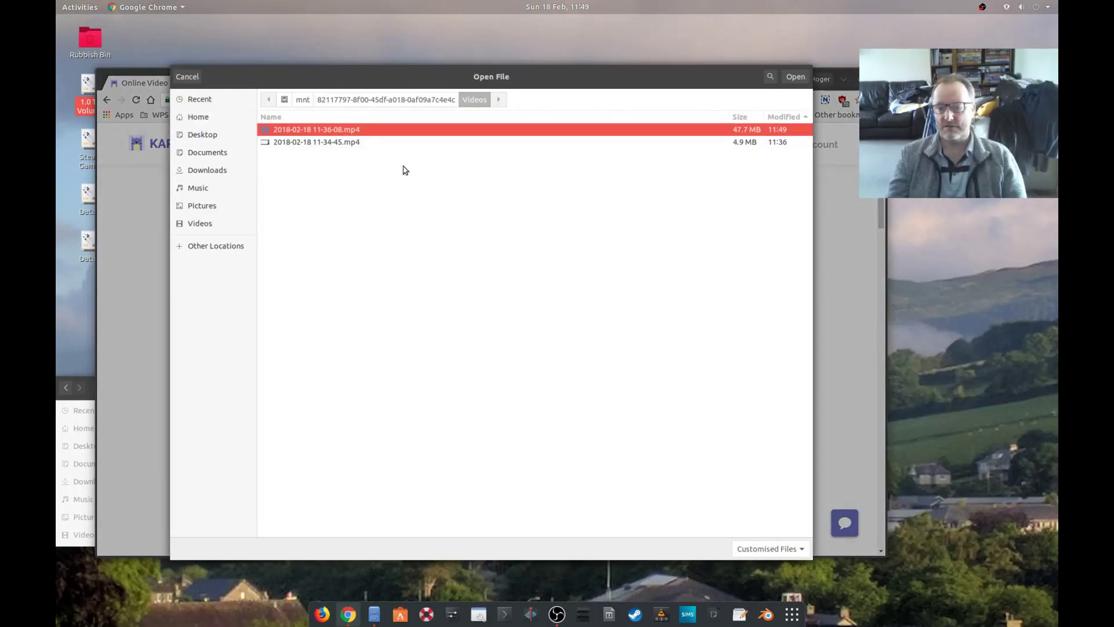
click(345, 143)
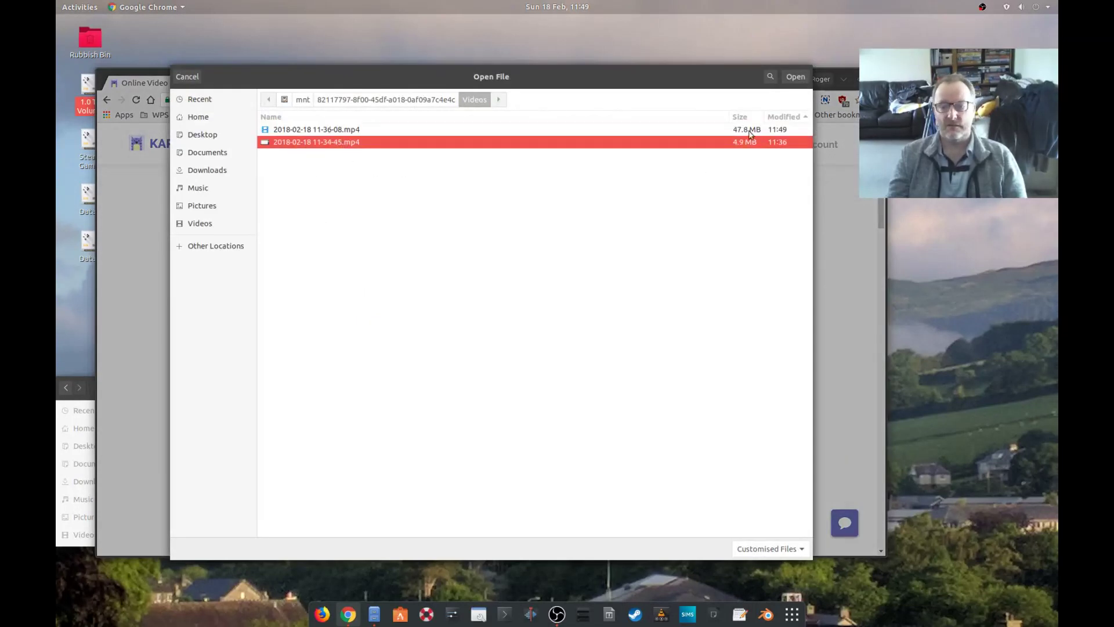
click(796, 77)
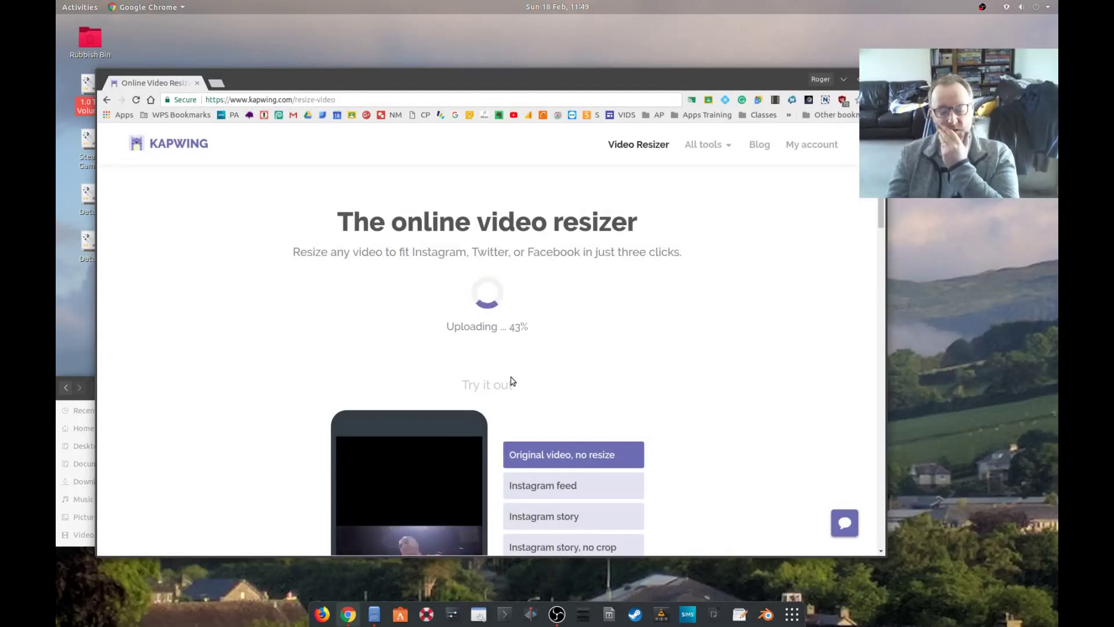
click(87, 387)
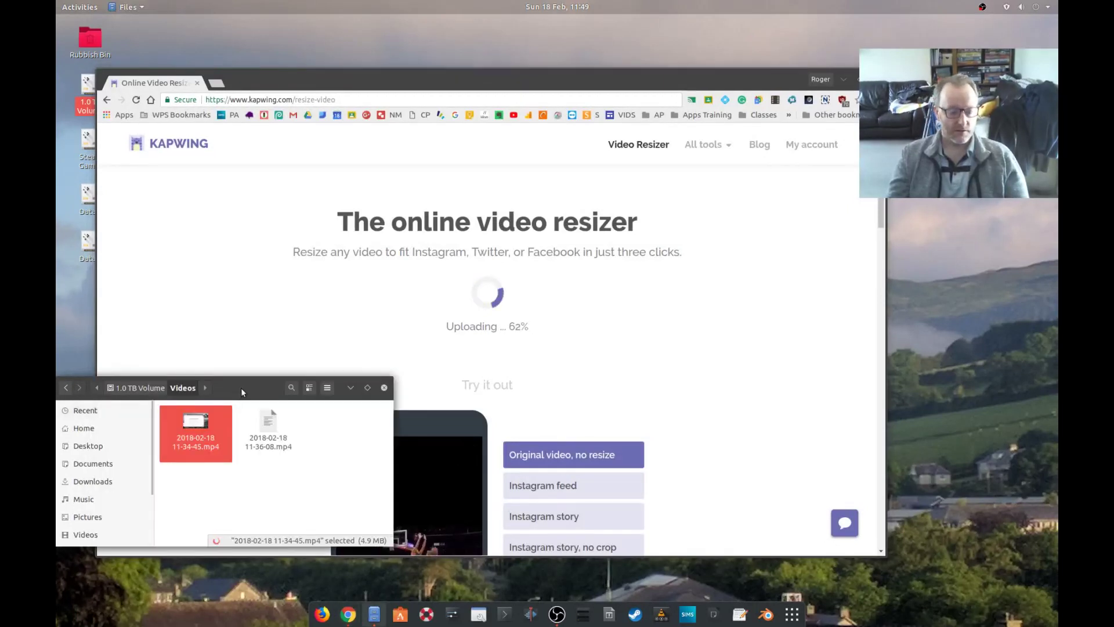
drag(241, 388, 374, 282)
click(229, 428)
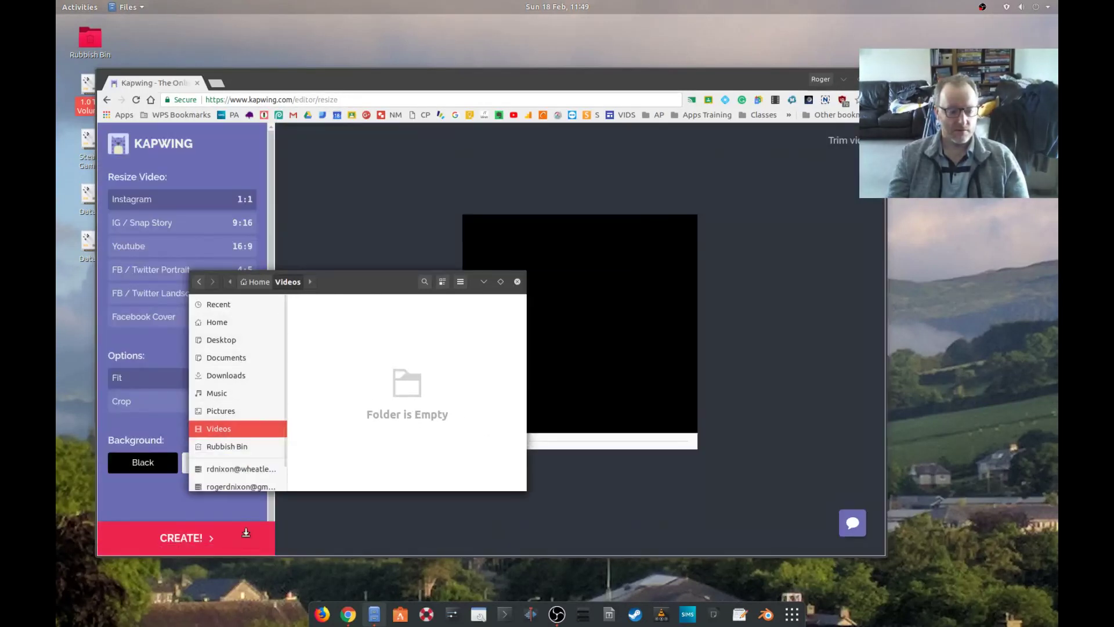
click(226, 376)
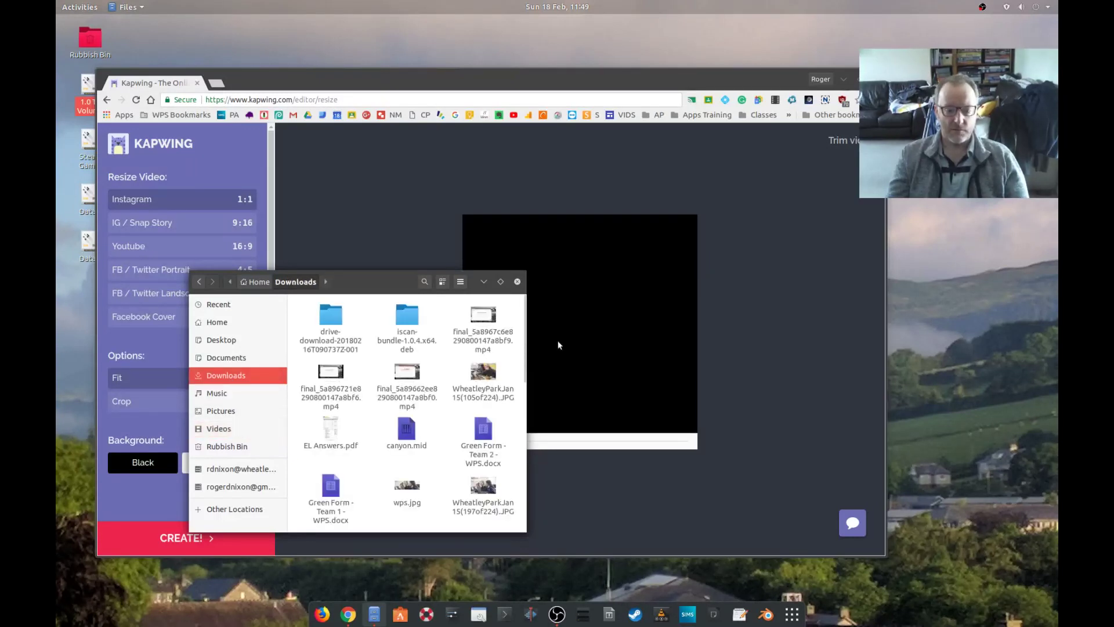
drag(524, 350, 660, 351)
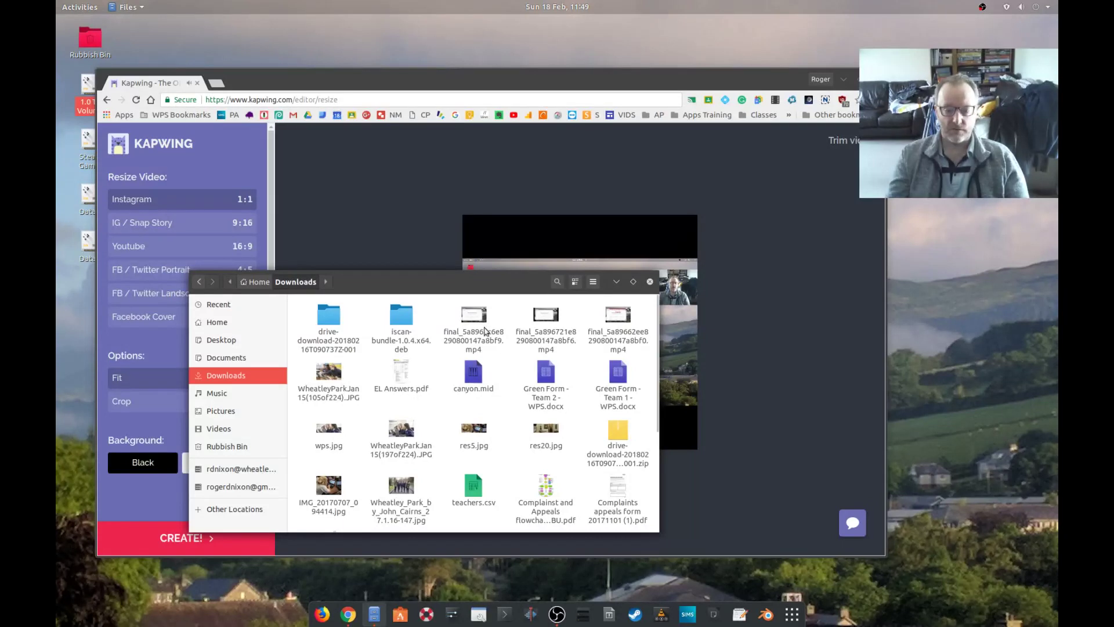
right_click(474, 323)
click(541, 462)
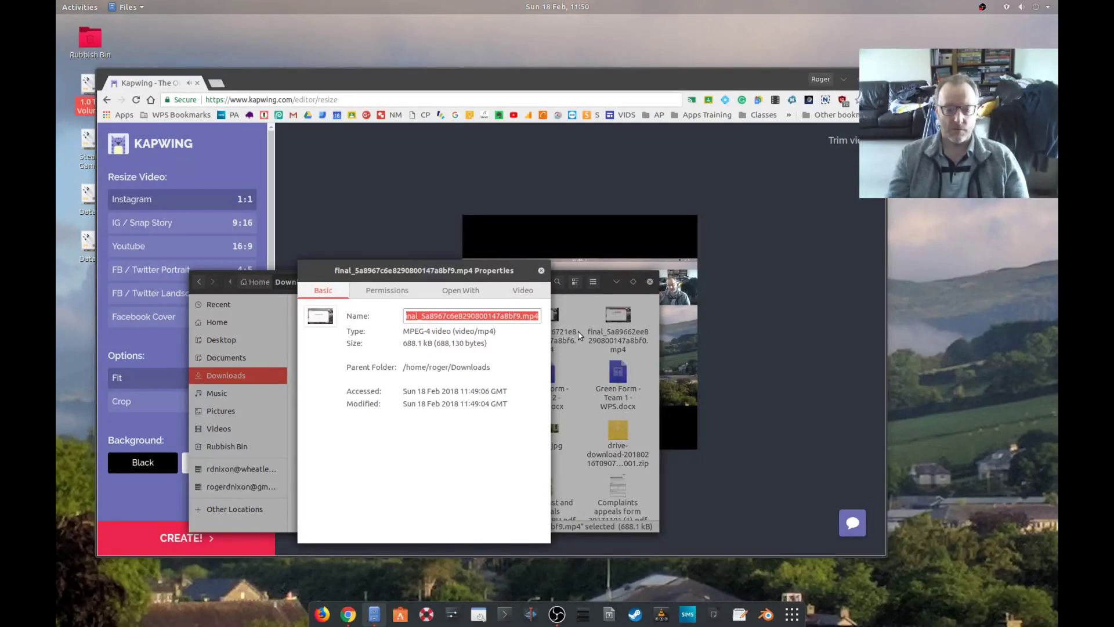
click(541, 270)
Pause the resized preview, back out to the home page, reopen Video Resizer, and return home.
click(650, 281)
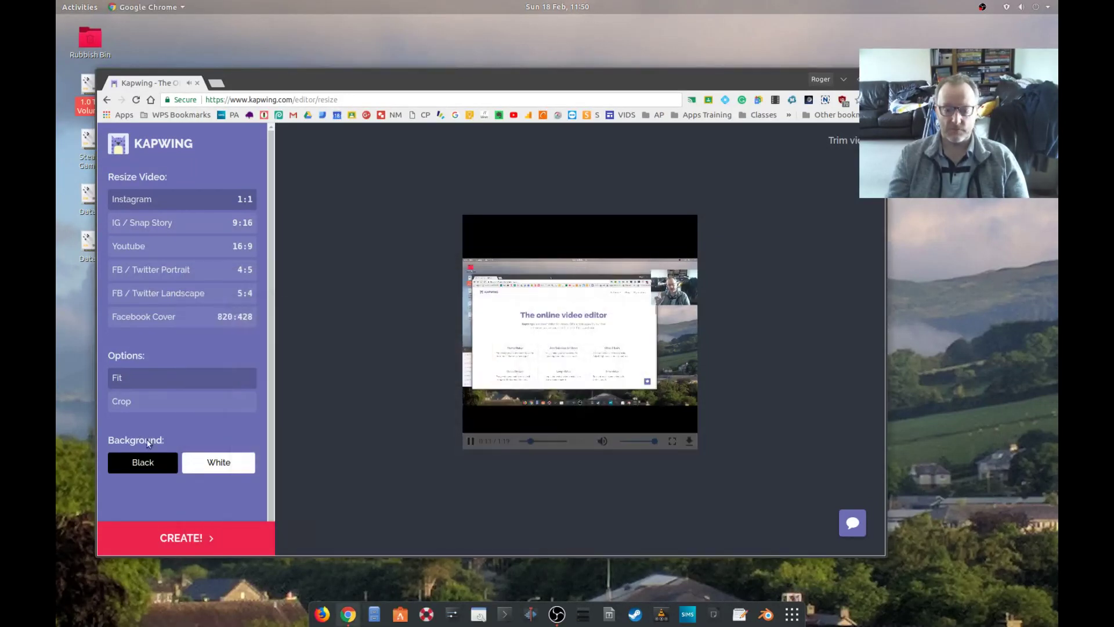
click(471, 441)
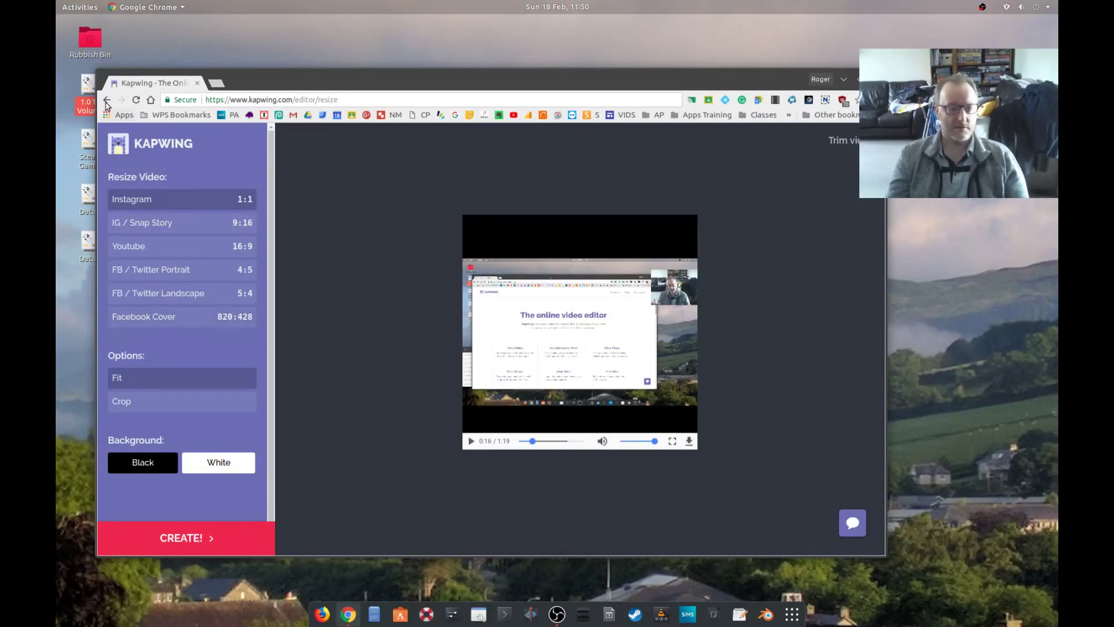
click(107, 101)
click(107, 101)
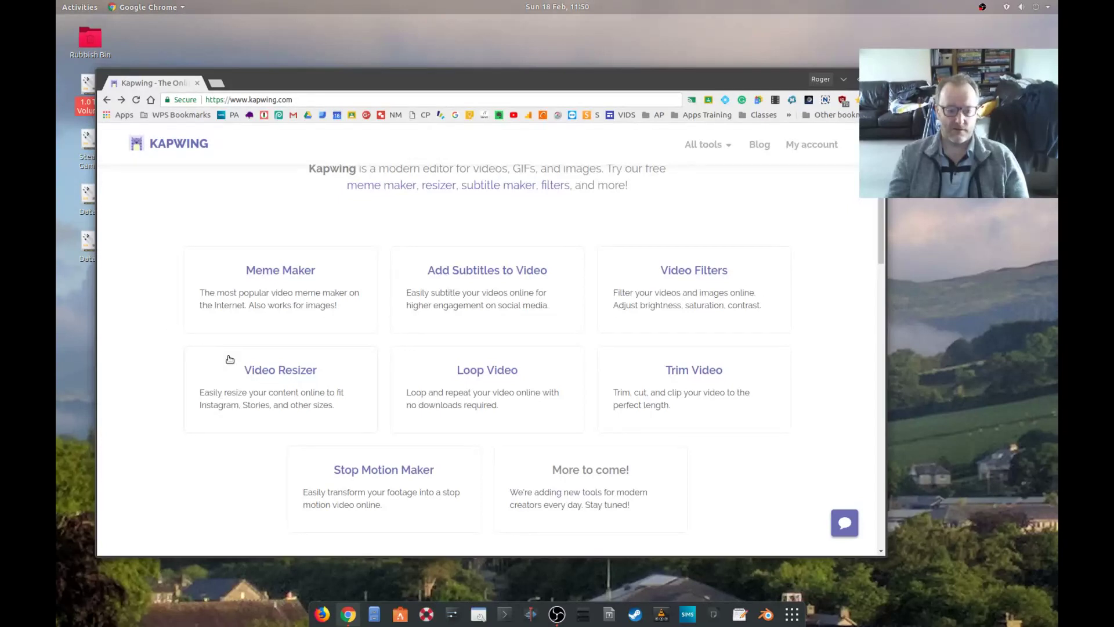
click(255, 371)
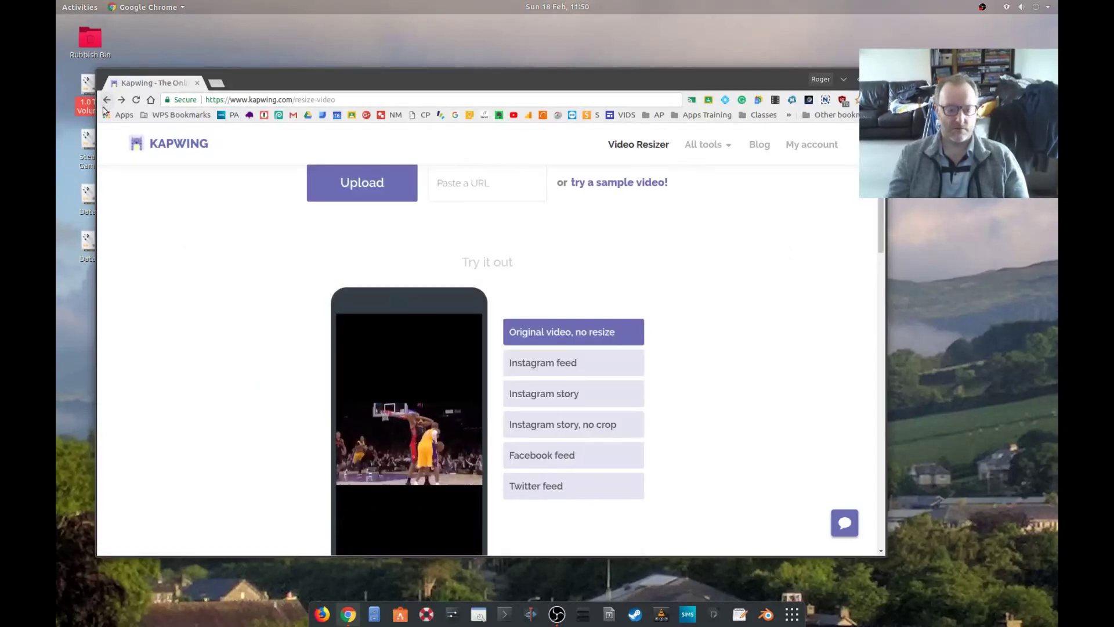
click(107, 101)
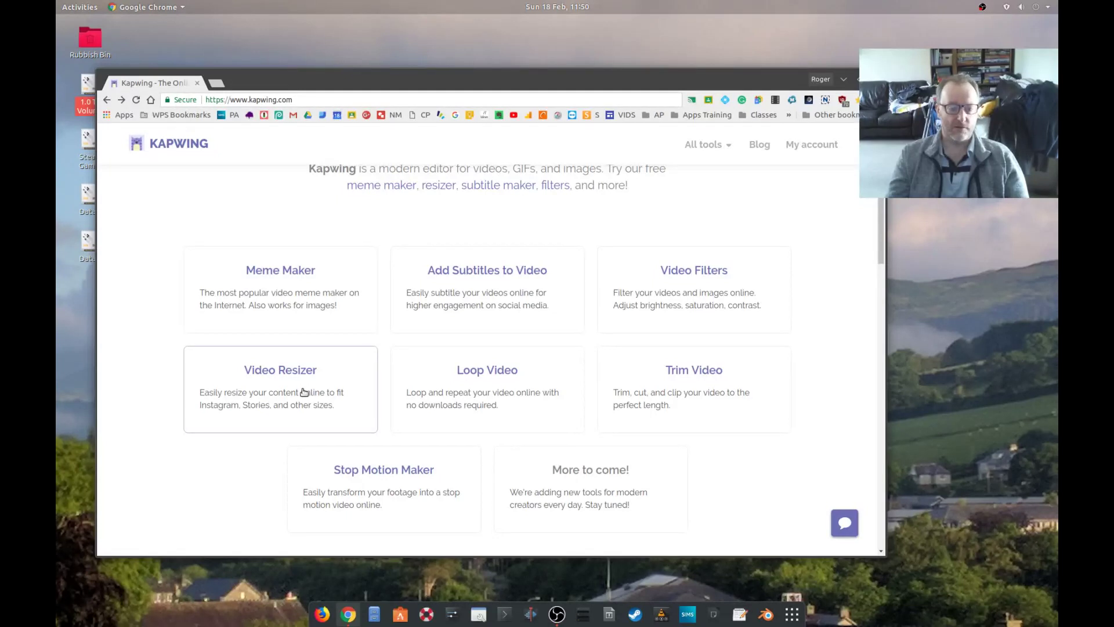
Scroll the Kapwing home page to the top and bring OBS Studio to the front.
scroll(423, 409, up, 2)
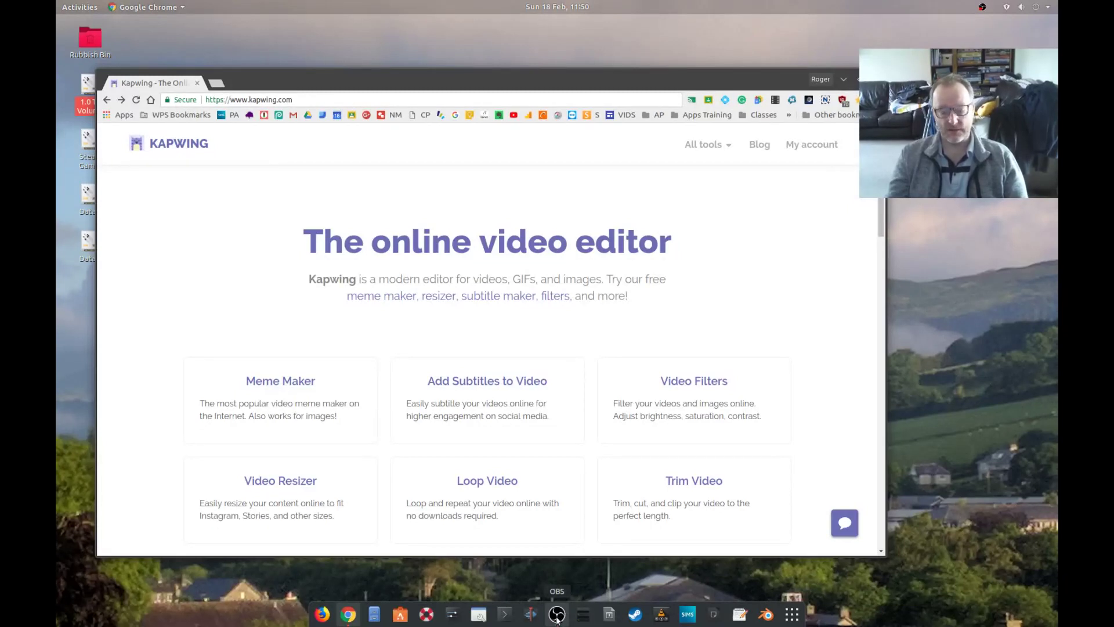
click(557, 617)
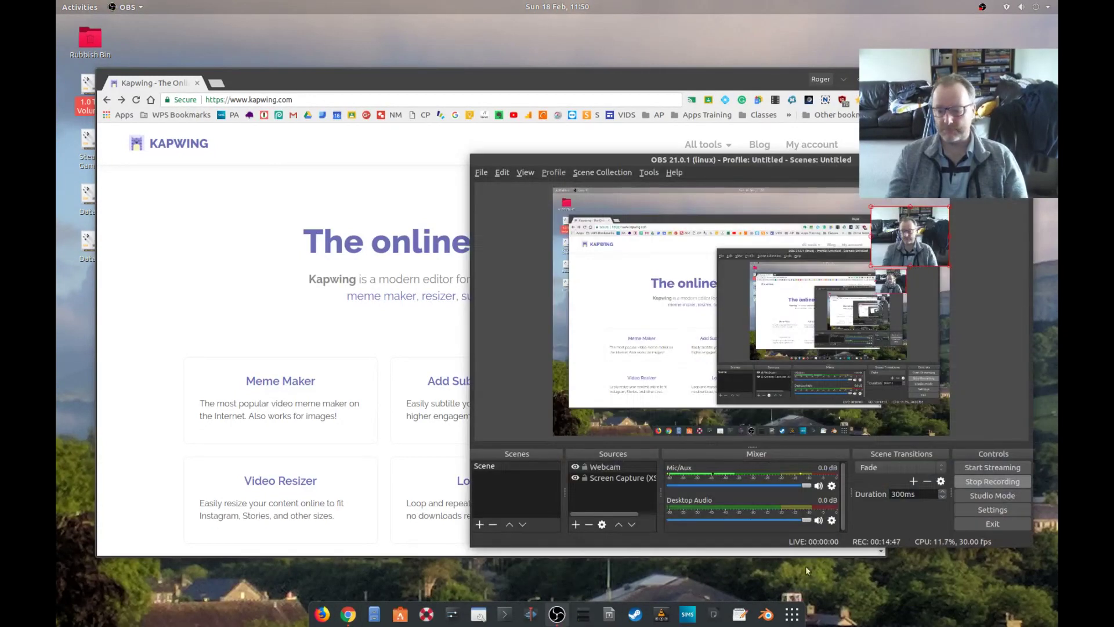